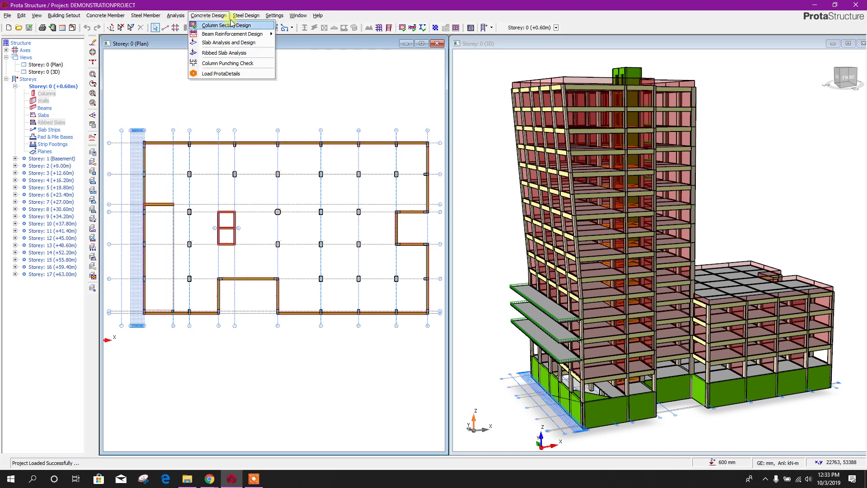
Step: Open the column section design and look through the list of columns
click(228, 25)
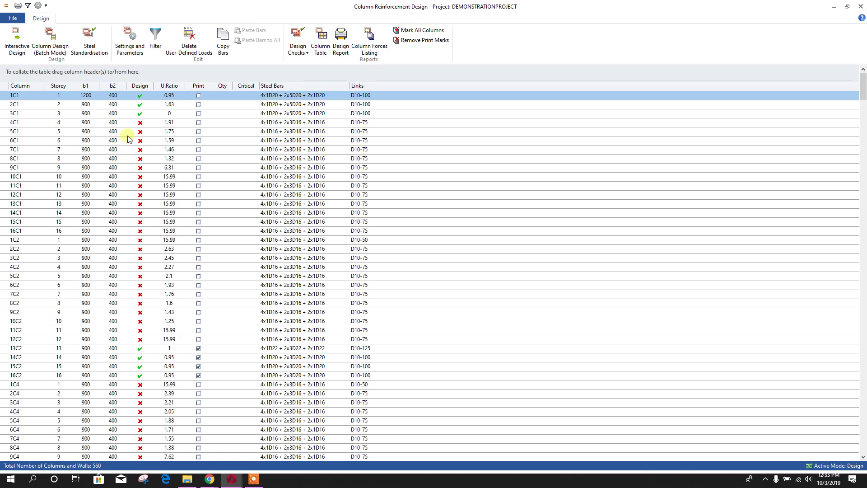
scroll(131, 181, down, 20)
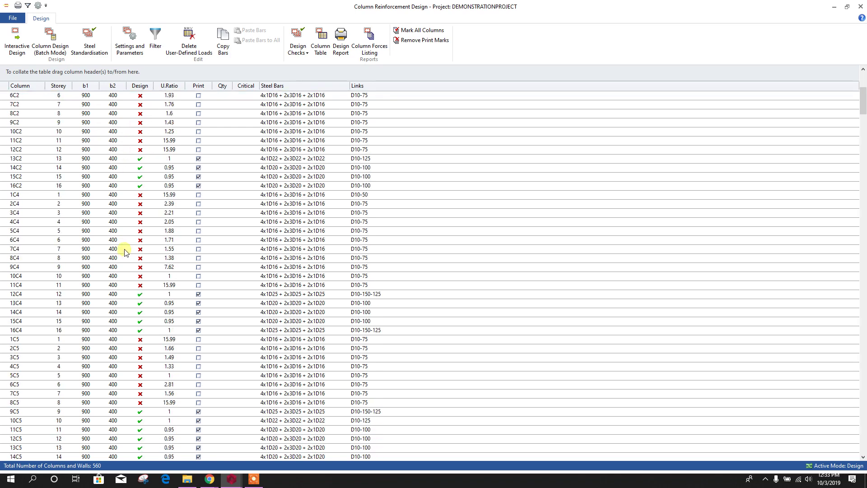
scroll(123, 236, down, 14)
scroll(122, 235, up, 20)
Step: Review the column design's steel bar selection methods and its detail drawing settings, including the column details and column schedule options
click(130, 40)
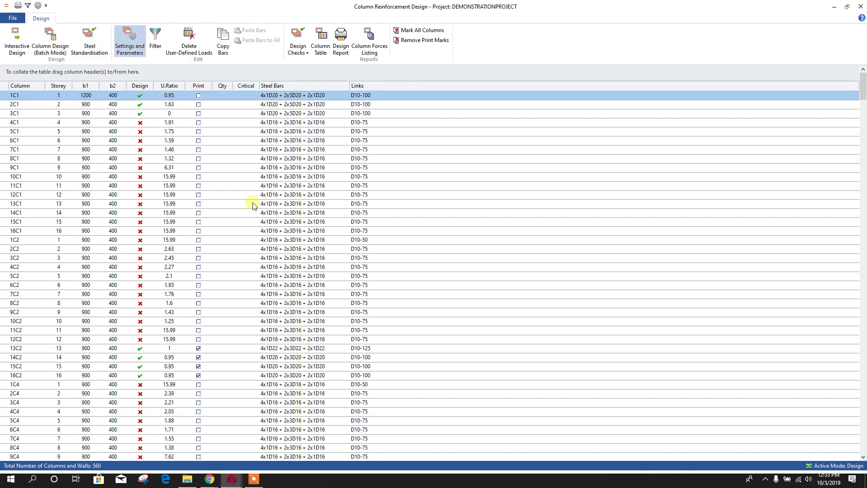
click(326, 130)
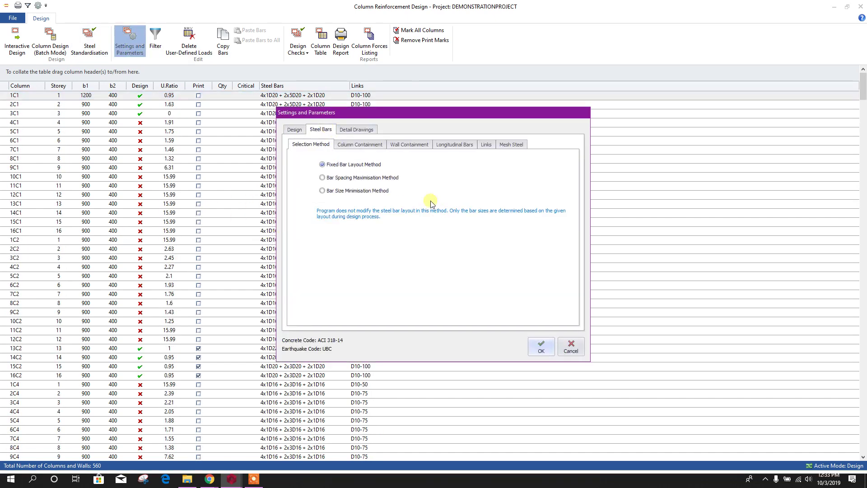
click(354, 132)
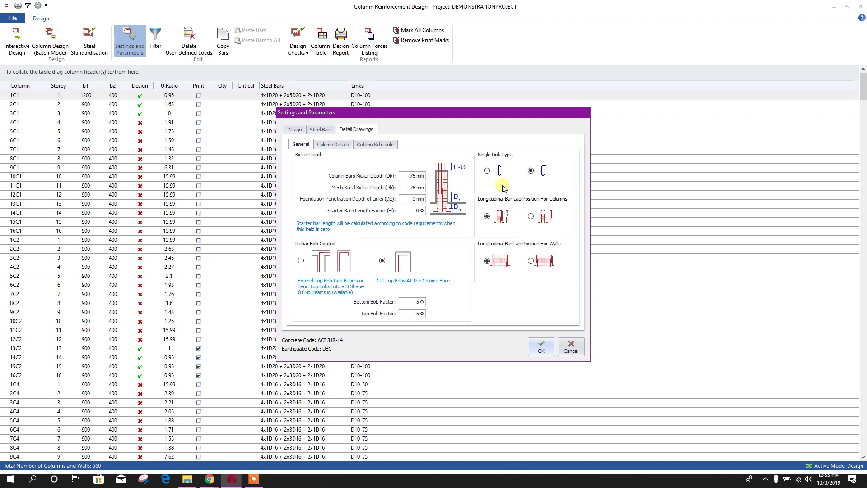
click(340, 146)
click(385, 146)
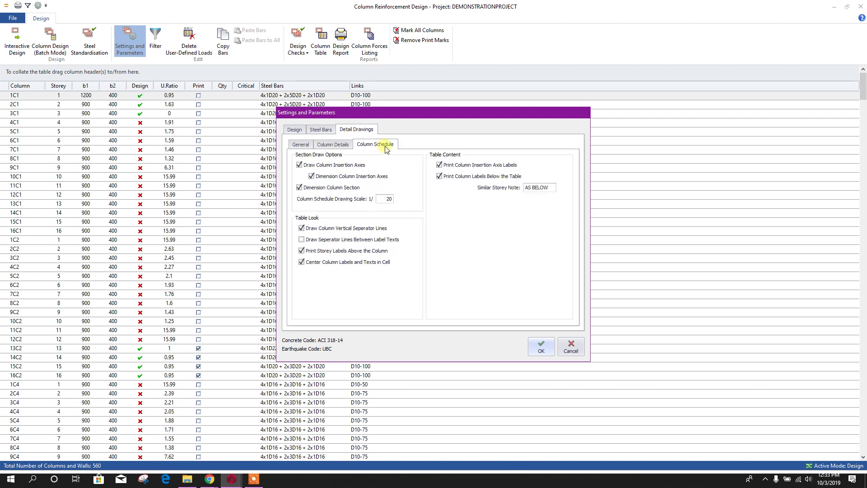
click(564, 344)
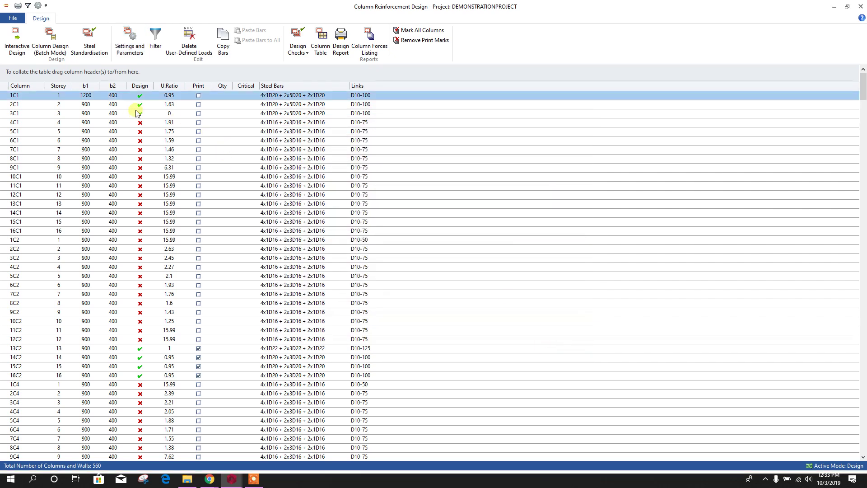
Step: Run the batch column design for all storeys with the Re-select All Bars option
scroll(116, 189, down, 13)
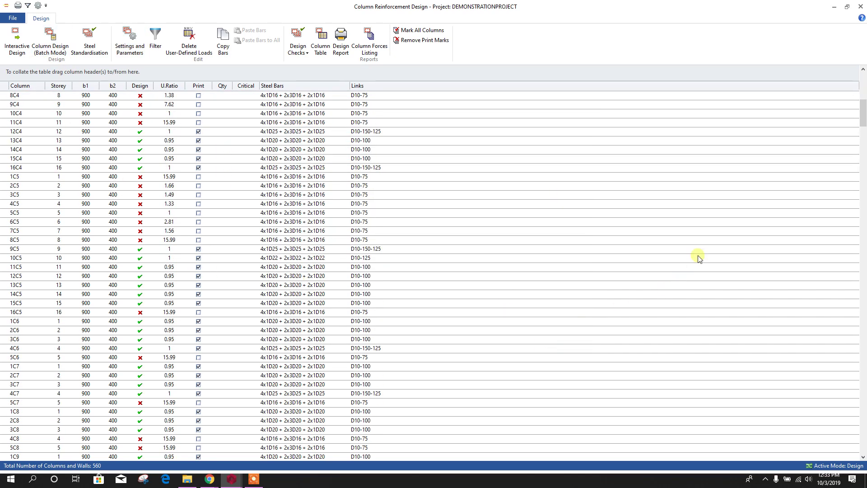
drag(863, 120, 832, 82)
click(50, 43)
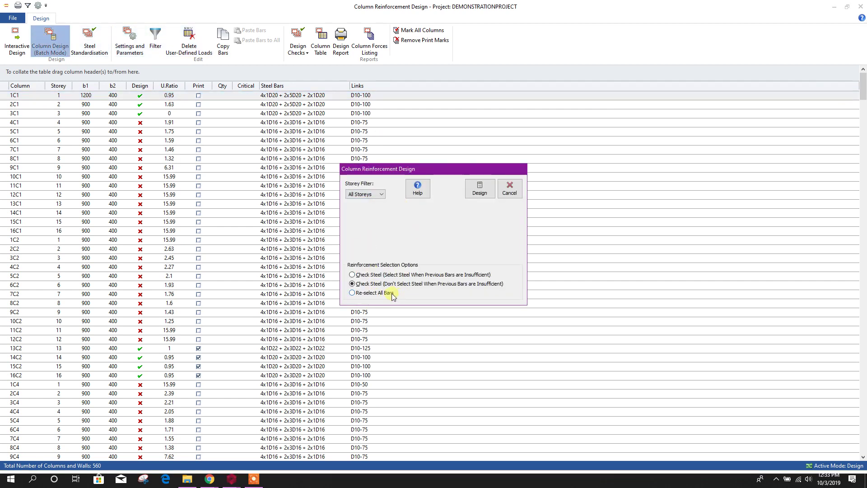
click(478, 192)
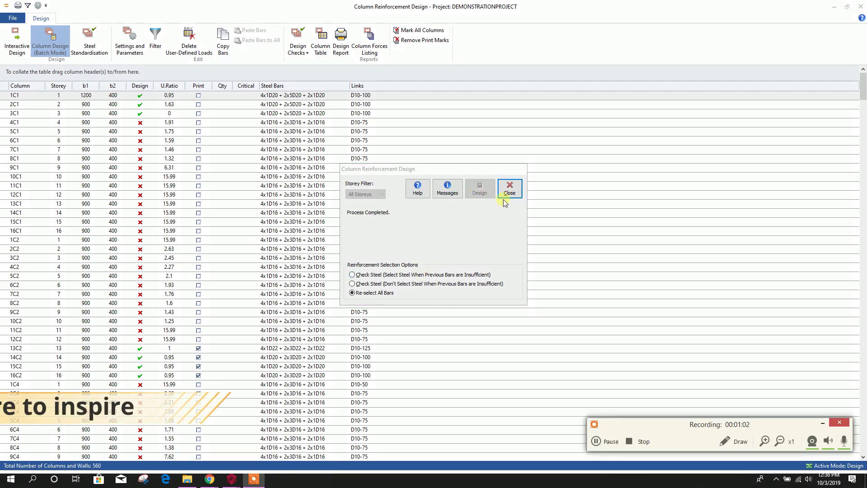
click(508, 190)
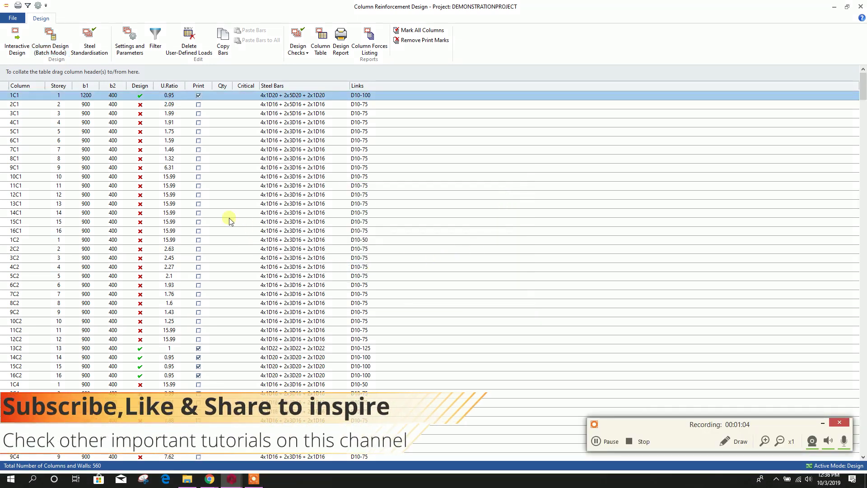
Step: Examine the design status, utilisation ratios and steel bars of the columns in the batch design results
scroll(163, 225, down, 19)
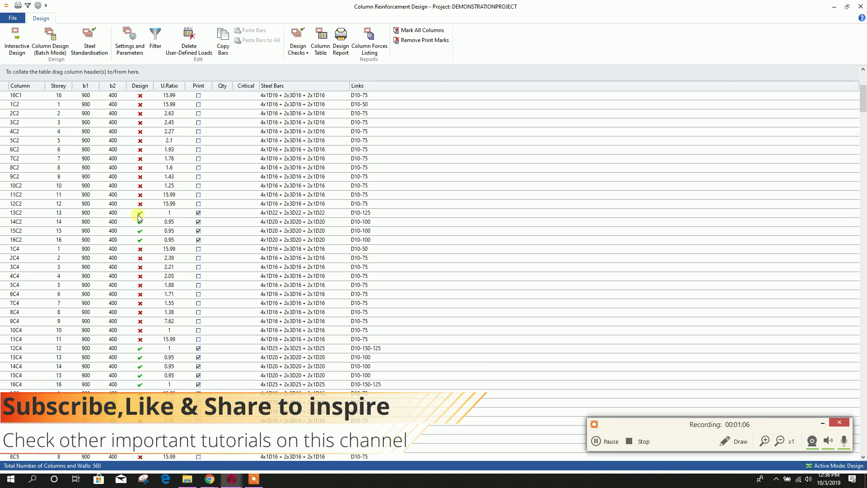
scroll(181, 236, down, 20)
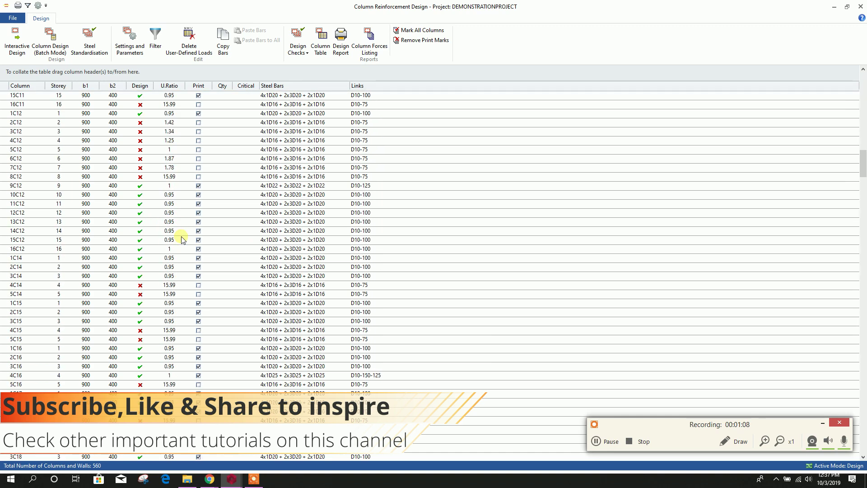
scroll(181, 236, up, 5)
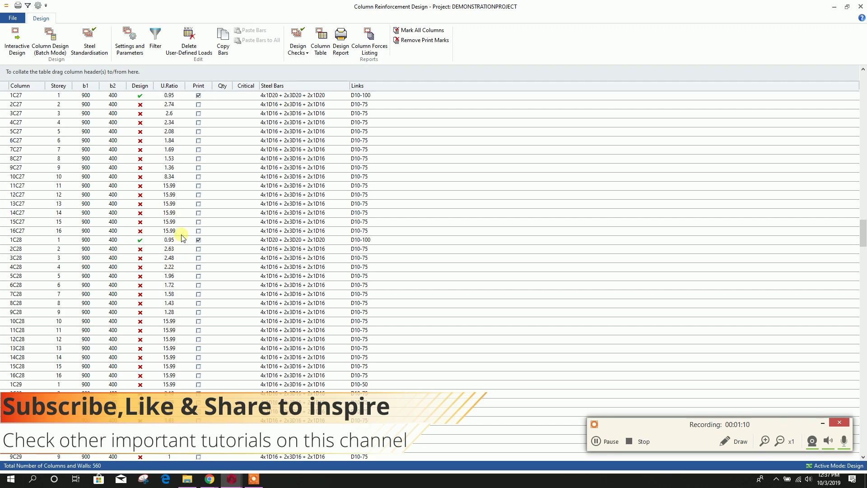
scroll(165, 230, up, 20)
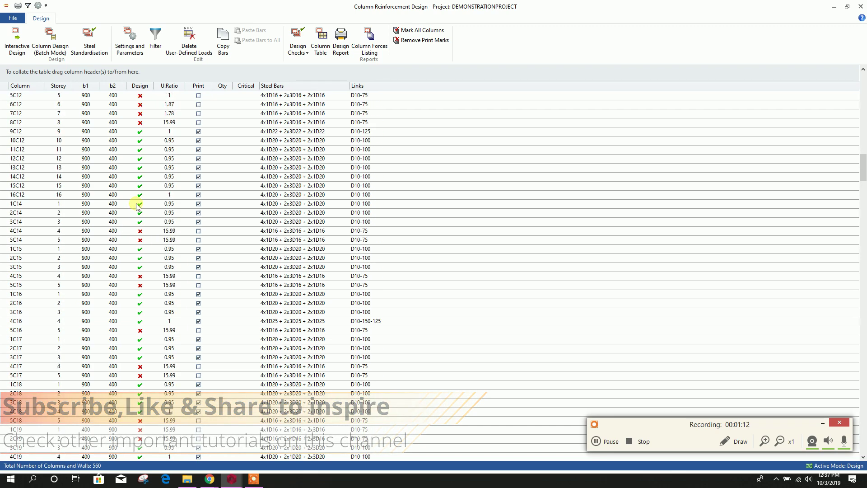
scroll(144, 151, up, 20)
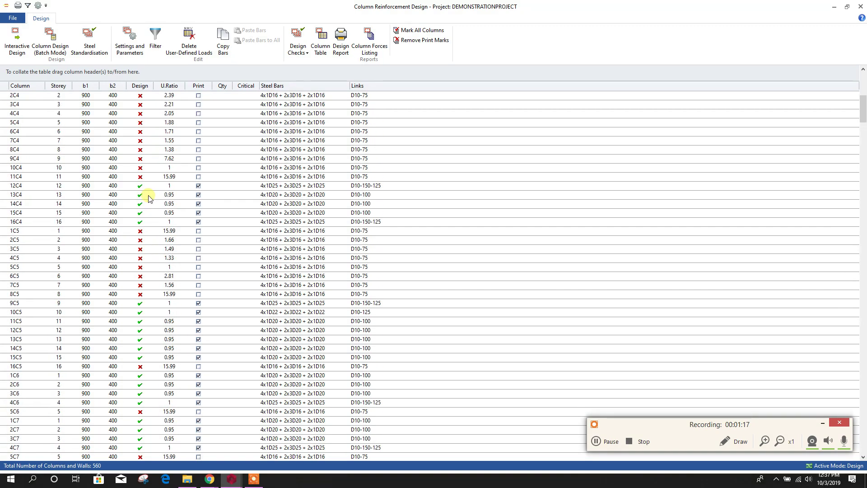
scroll(141, 173, up, 6)
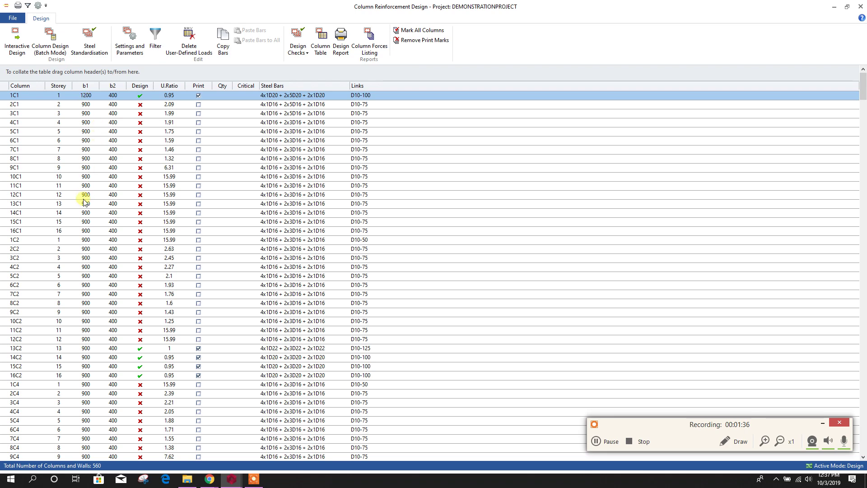
scroll(89, 226, down, 5)
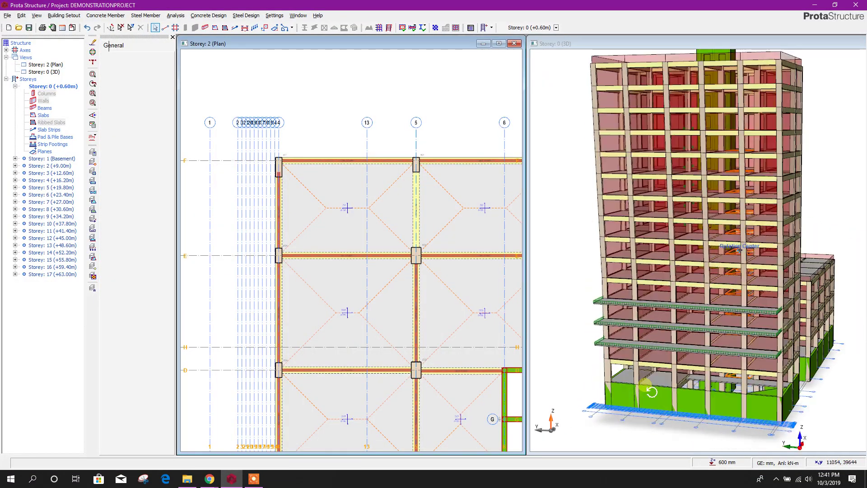
Step: Select the corner columns 3C1 to 16C1 in the 3D view and open their properties in the column table
middle_drag(645, 385, 643, 382)
click(607, 367)
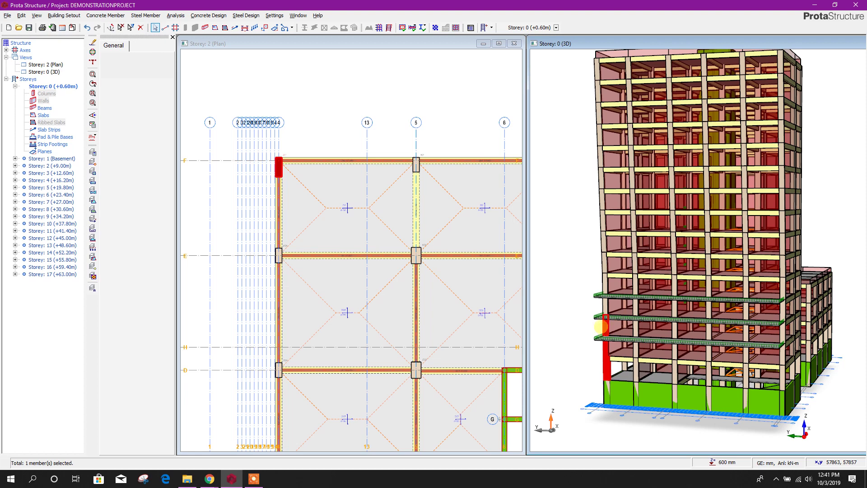
click(604, 345)
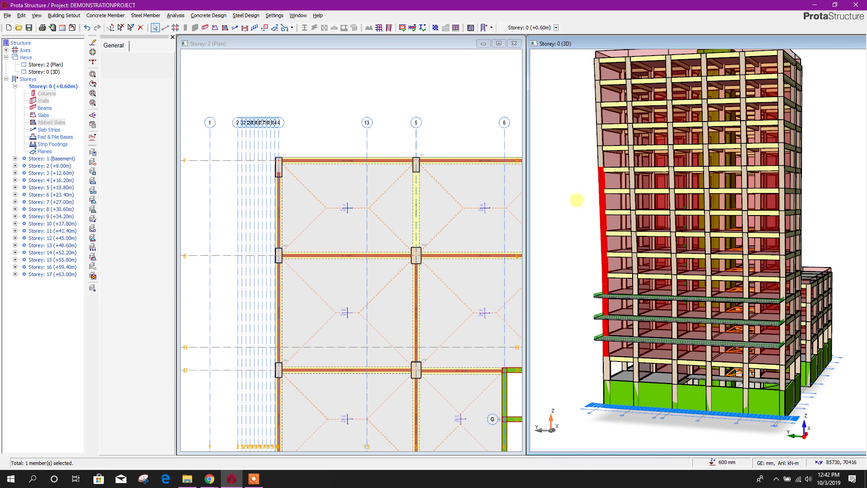
middle_drag(577, 200, 580, 214)
ctrl+click(605, 209)
ctrl+click(602, 191)
ctrl+click(599, 162)
ctrl+click(600, 145)
ctrl+click(599, 129)
right_click(602, 131)
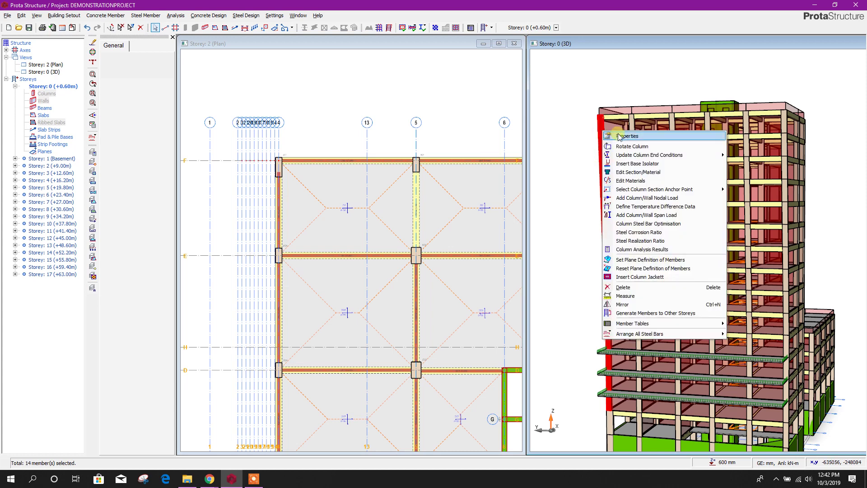
click(620, 136)
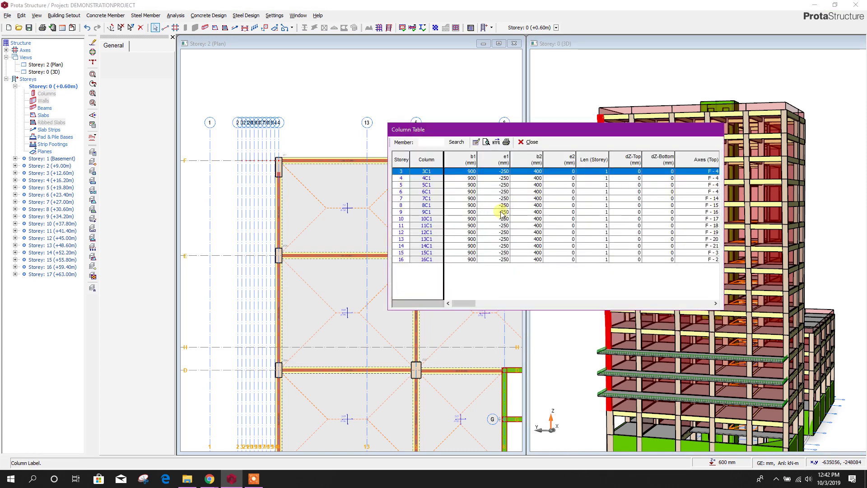
Step: Set the section size b1 to 1200 mm for all columns from 3C1 to 16C1
click(471, 172)
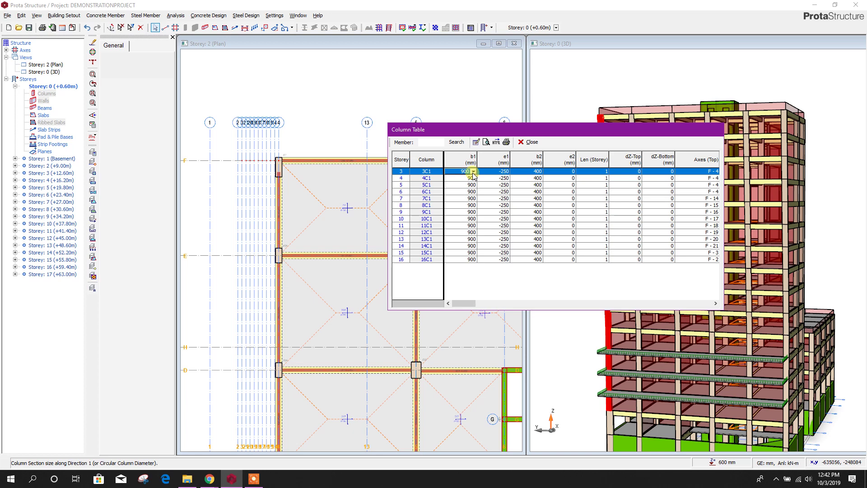
click(473, 171)
click(458, 172)
click(468, 159)
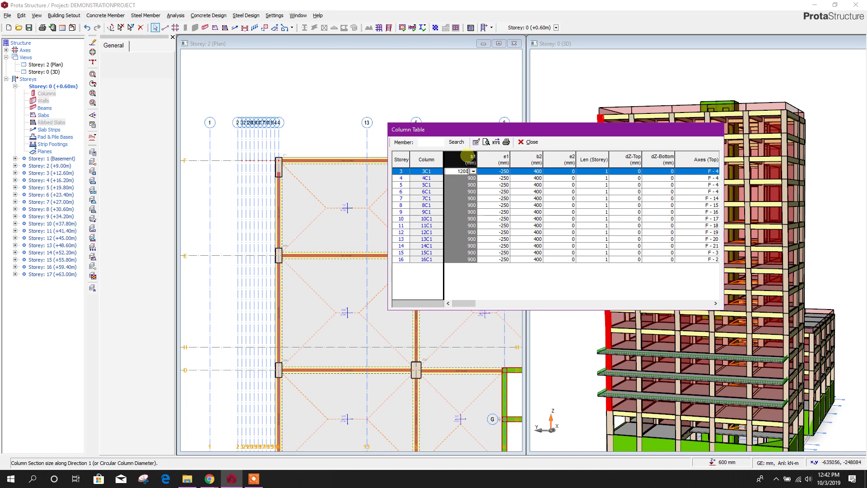
key(Return)
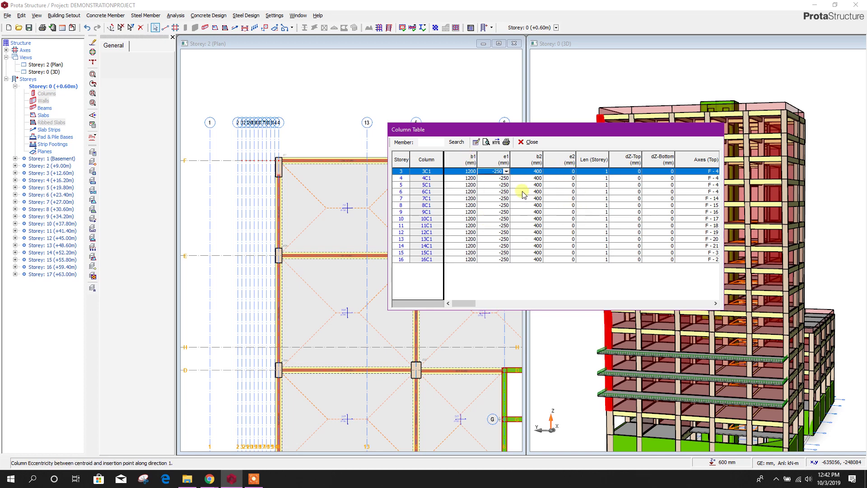
Step: Set the eccentricity e1 to -550 mm for columns 3C1 to 16C1 and close the column table
click(503, 159)
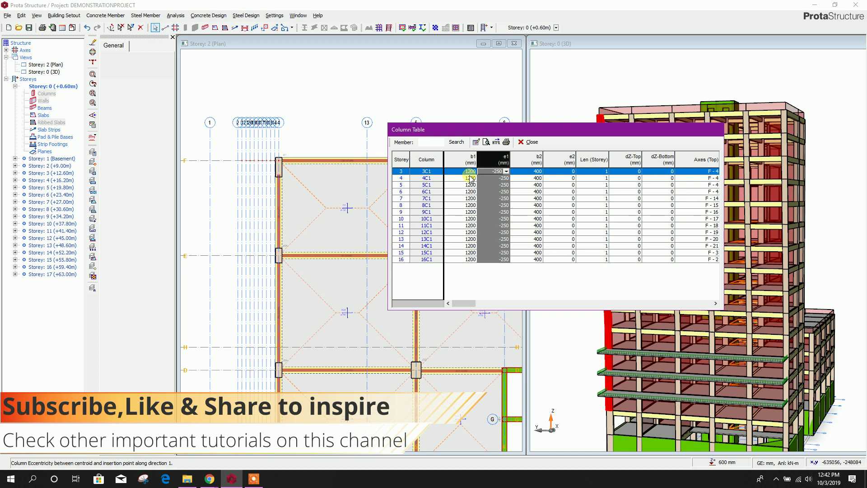
click(497, 172)
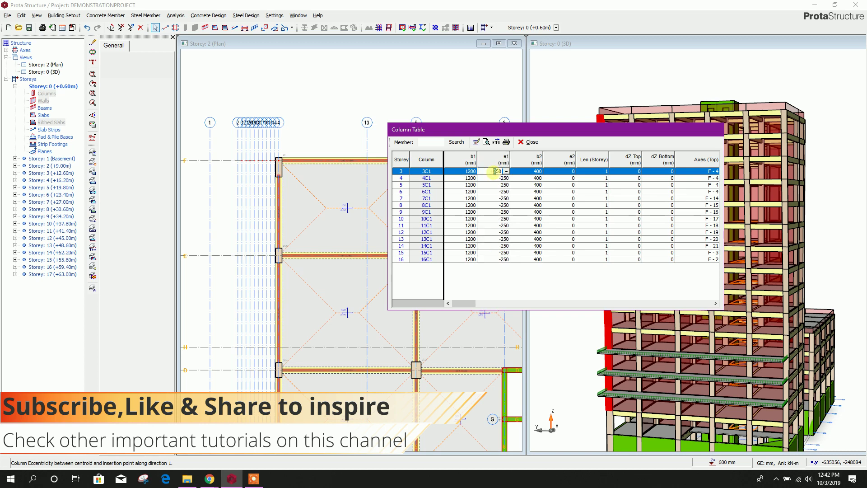
click(500, 159)
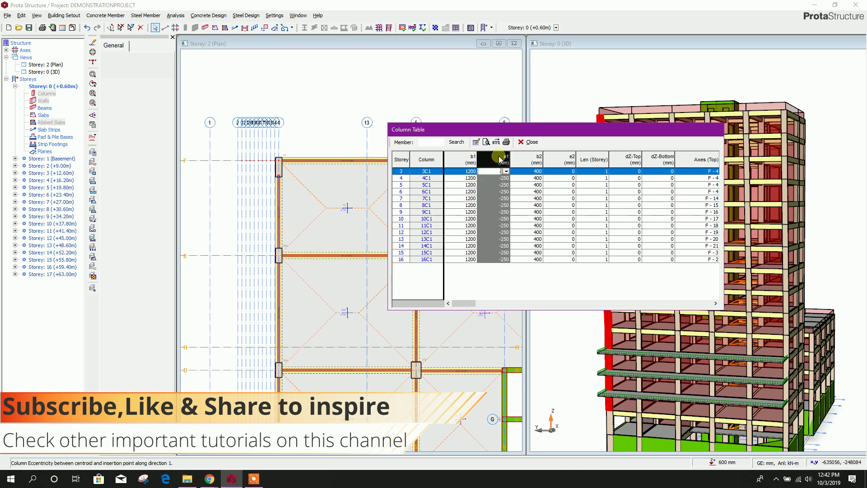
text(-550)
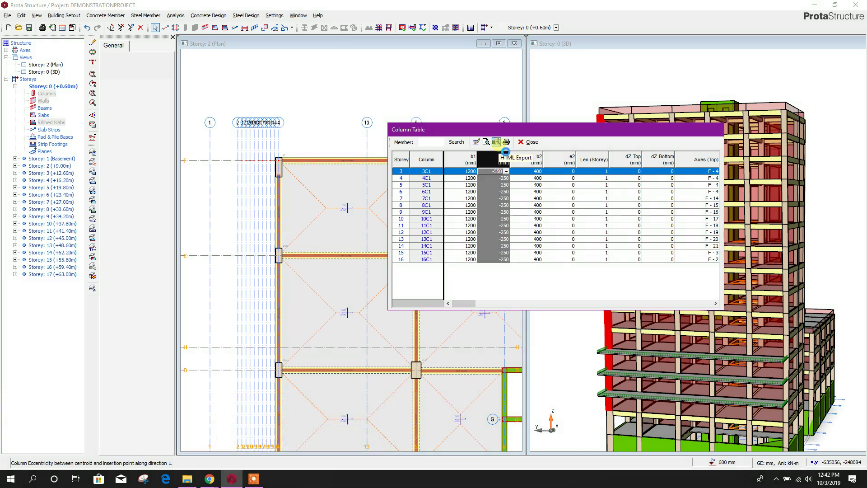
key(Tab)
click(528, 142)
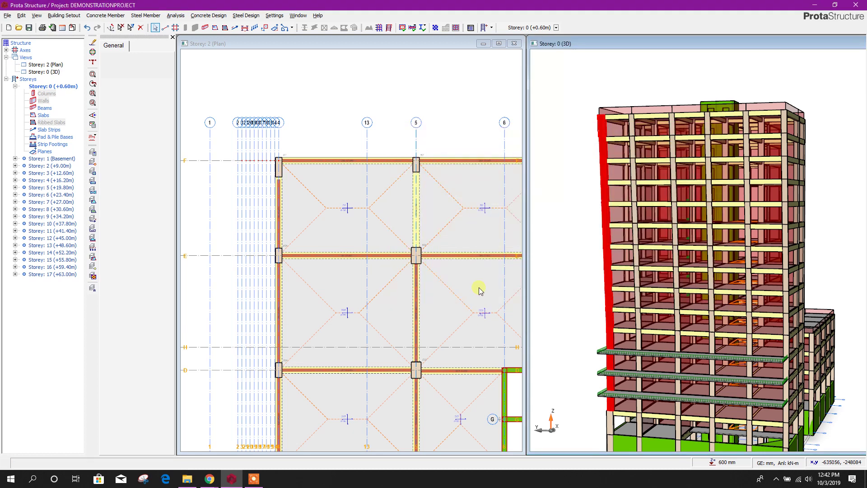
Step: Display the Storey 3 plan and check the section and position of corner column 3C1 at axes F and 4
middle_drag(317, 116, 330, 102)
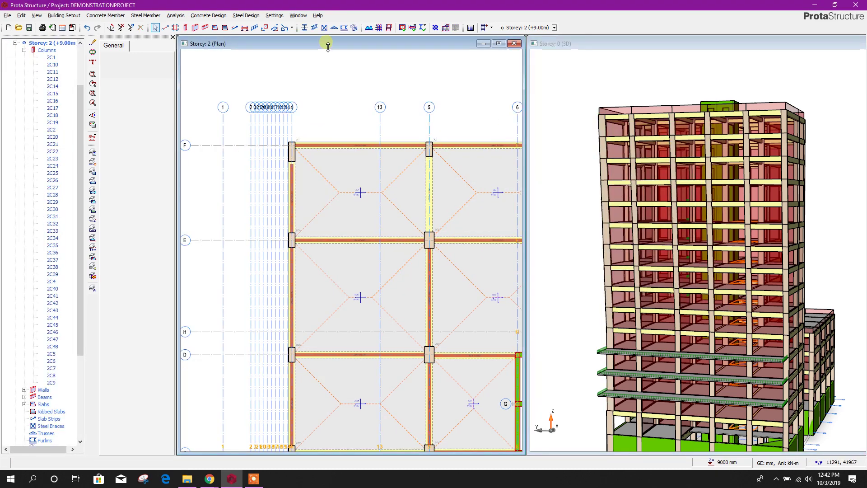
scroll(55, 144, down, 3)
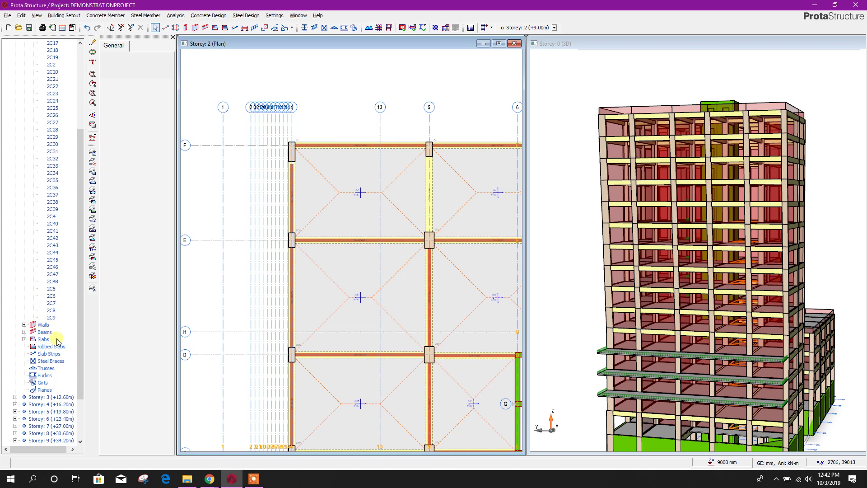
click(56, 398)
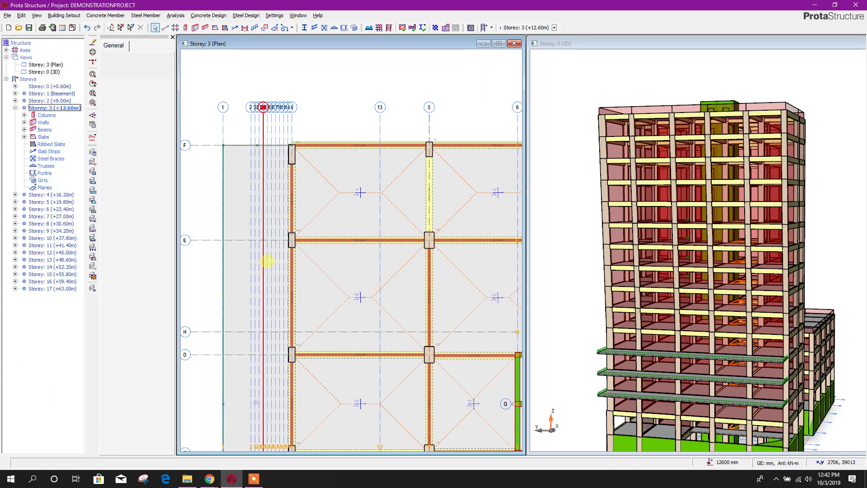
scroll(286, 151, up, 3)
scroll(296, 154, up, 2)
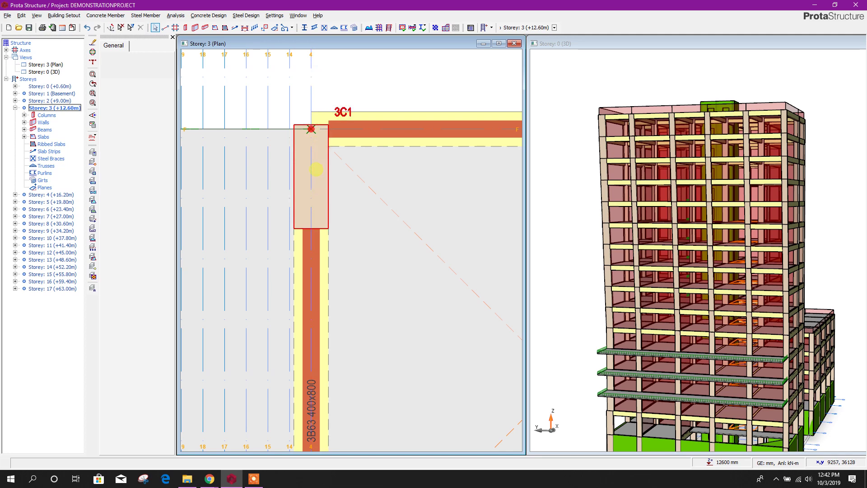
scroll(316, 170, down, 5)
middle_drag(619, 370, 631, 298)
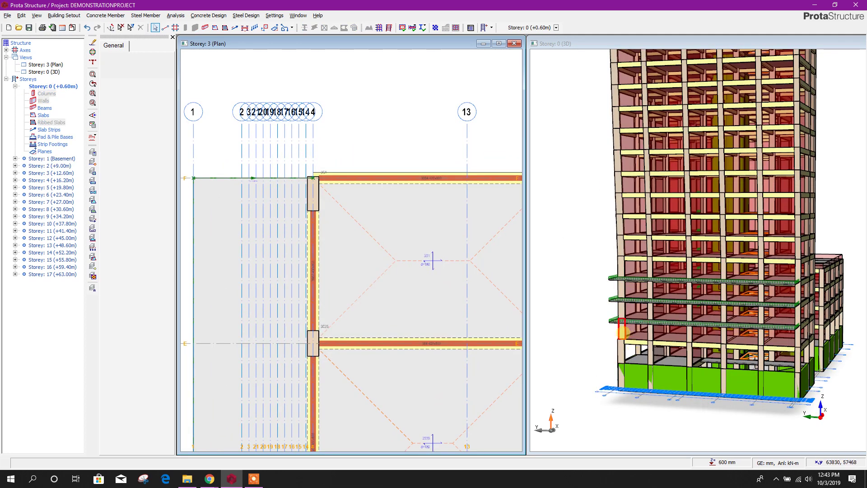
Step: Select the corner columns 3C1 to 16C1 again in the 3D view and open their properties in the column table
click(622, 331)
ctrl+click(619, 272)
ctrl+click(619, 249)
ctrl+click(619, 227)
middle_drag(594, 213, 597, 283)
ctrl+click(619, 273)
ctrl+click(618, 252)
ctrl+click(618, 230)
ctrl+click(617, 209)
ctrl+click(616, 188)
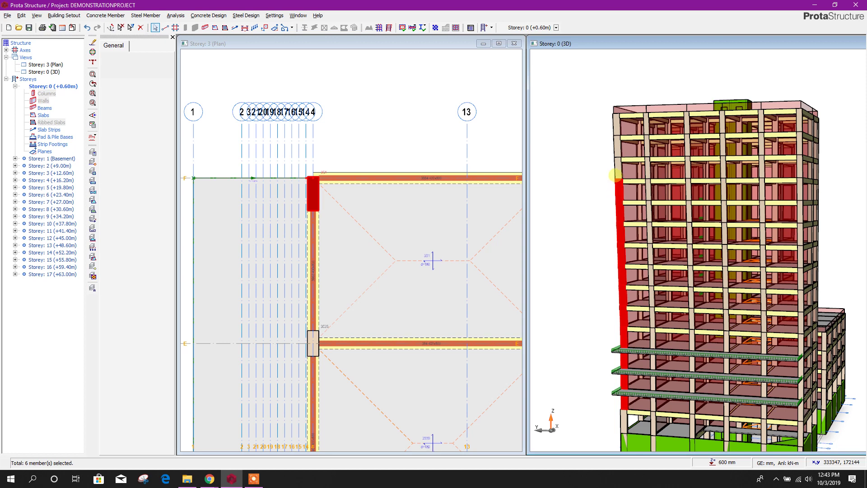
click(613, 126)
right_click(616, 133)
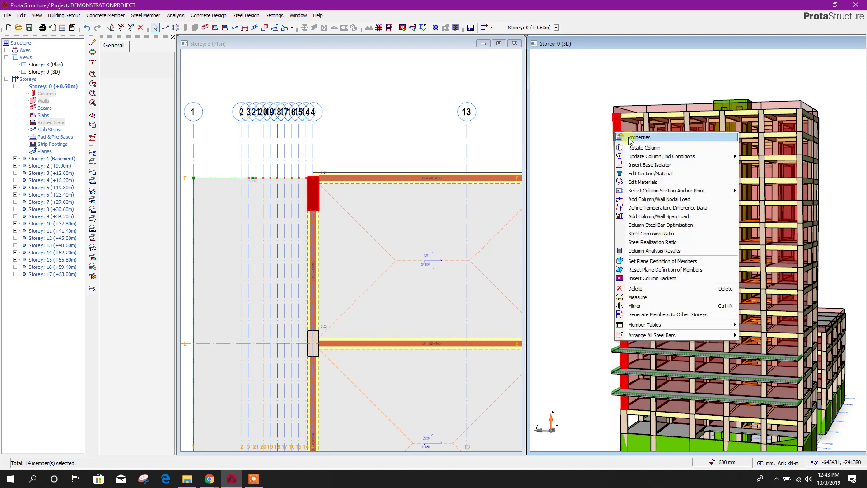
click(625, 138)
Step: Set the eccentricity e1 to -400 mm for all columns from 3C1 to 16C1 and close the column table
click(505, 159)
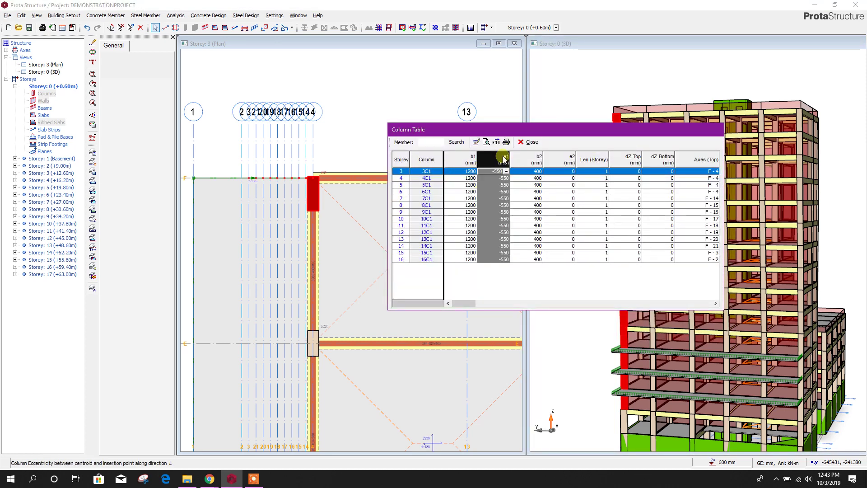
click(496, 171)
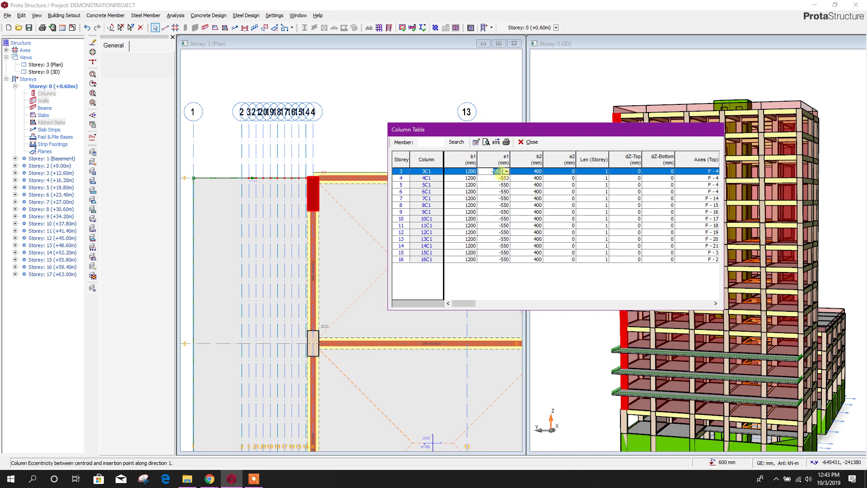
click(499, 162)
text(-400)
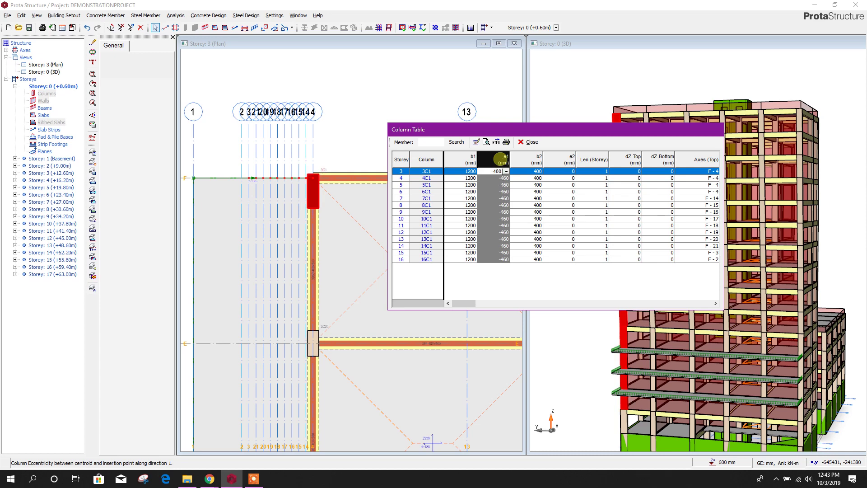
key(Tab)
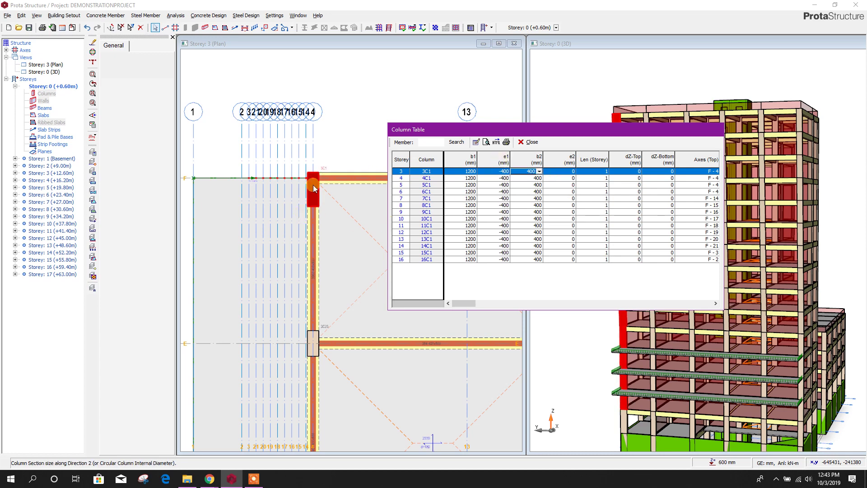
click(528, 142)
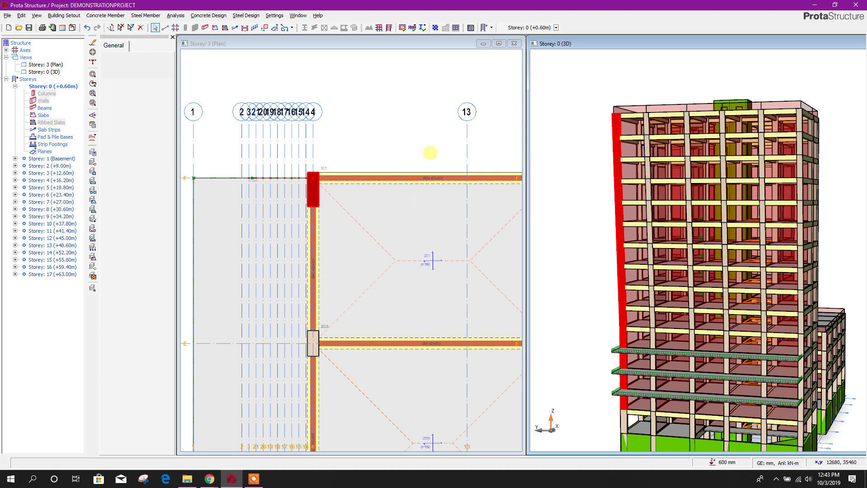
Step: Examine the columns along axis F near axes 4 and 5 on the Storey 3 plan
click(430, 152)
scroll(391, 171, down, 3)
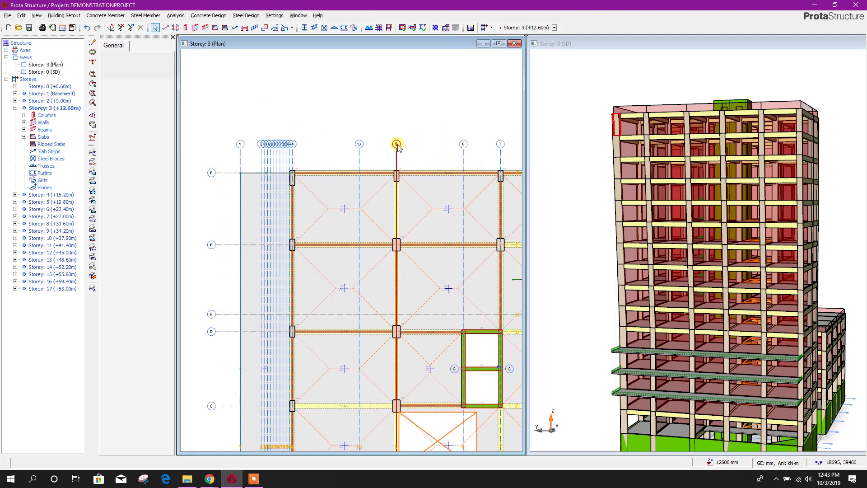
scroll(298, 175, up, 5)
scroll(260, 197, down, 4)
middle_drag(397, 219, 294, 205)
middle_drag(349, 189, 429, 210)
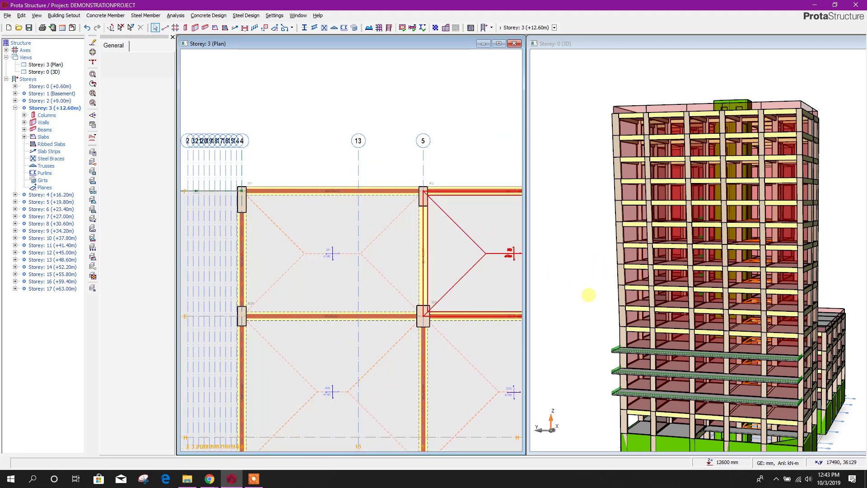
Step: Select the lower-storey C2 columns at axes F and 5 in the 3D view, starting with basement column 1C2
mouse_move(572, 310)
middle_down()
mouse_move(600, 321)
mouse_move(612, 314)
mouse_move(564, 322)
mouse_move(605, 326)
mouse_move(609, 228)
middle_up()
scroll(633, 356, up, 3)
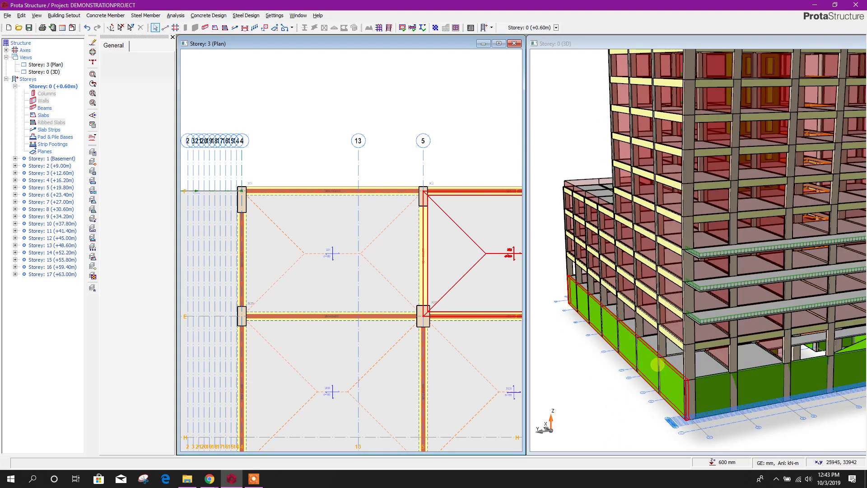
mouse_move(659, 367)
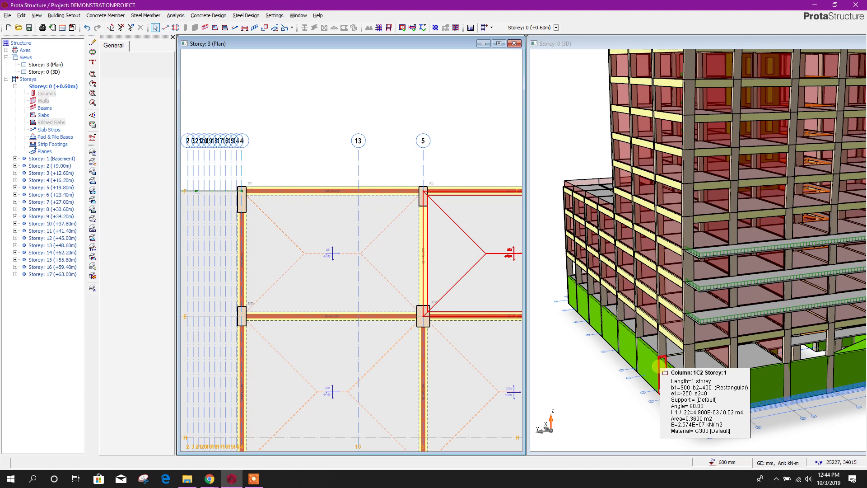
click(657, 366)
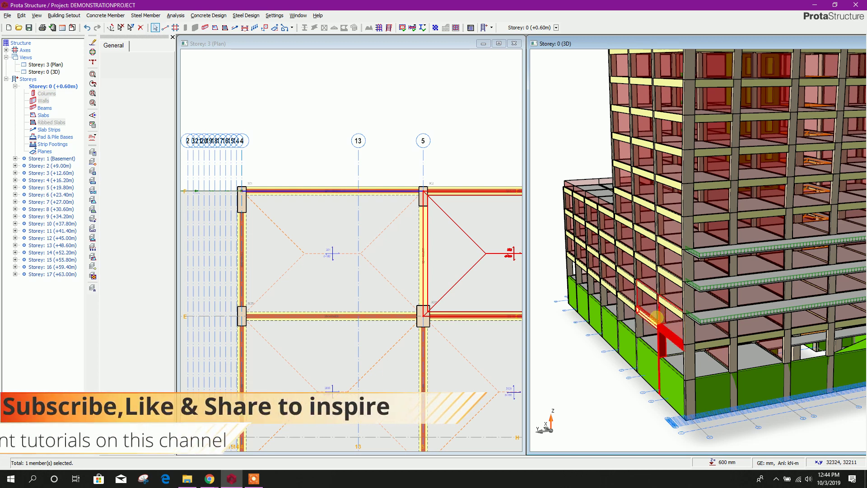
click(658, 313)
click(655, 314)
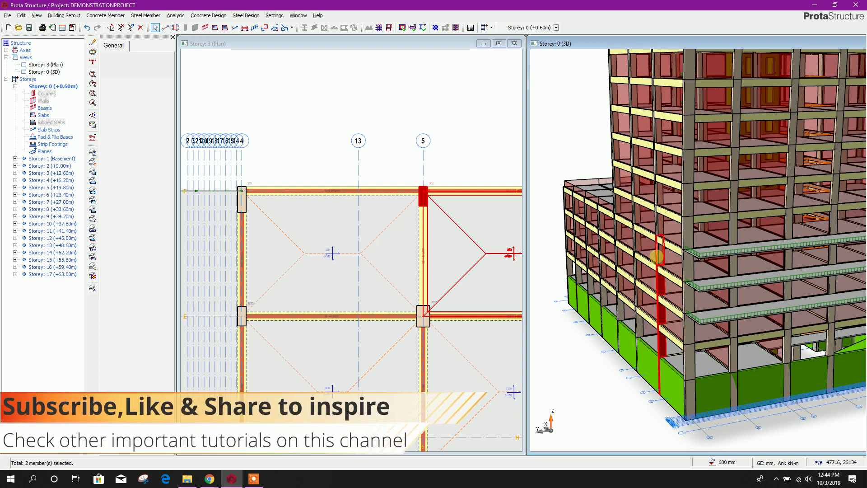
scroll(658, 285, up, 1)
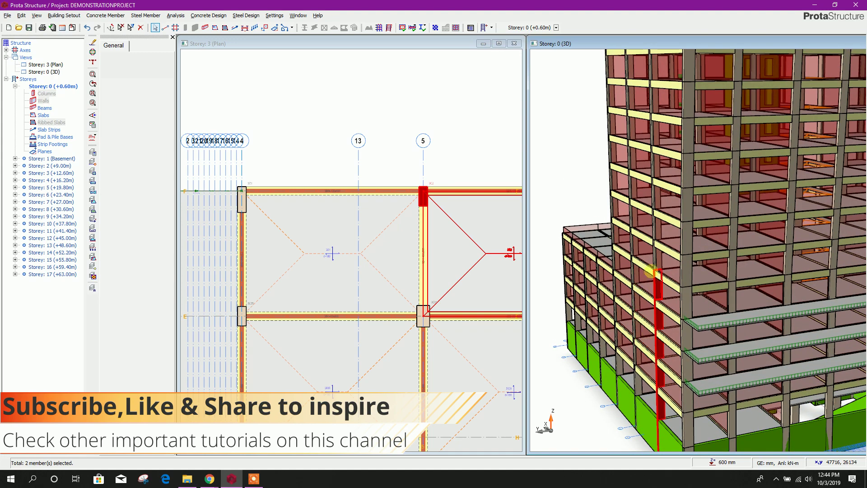
click(654, 230)
middle_drag(654, 231, 638, 310)
scroll(636, 285, down, 2)
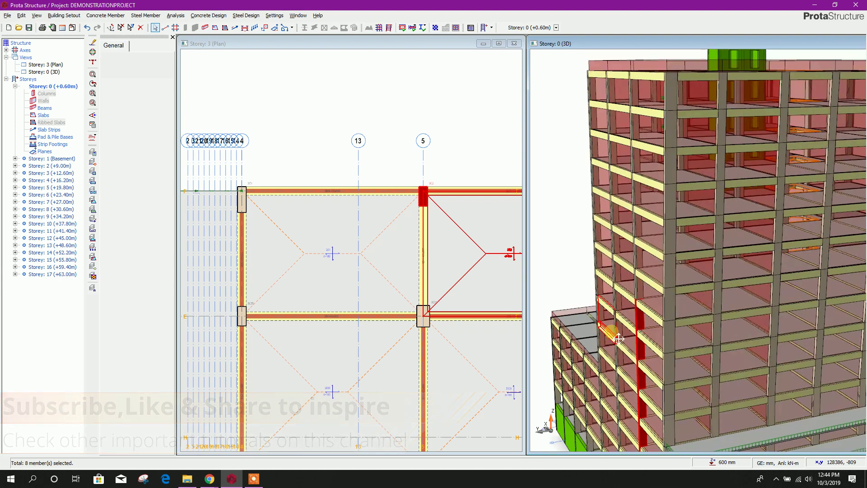
Step: Add the remaining upper-storey C2 columns up to 16C2 to the selection and open their properties in the column table
click(638, 284)
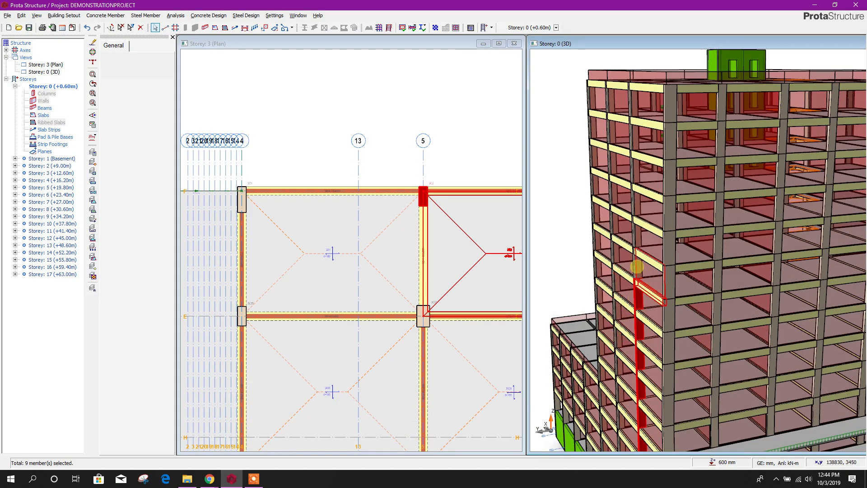
click(635, 261)
click(634, 228)
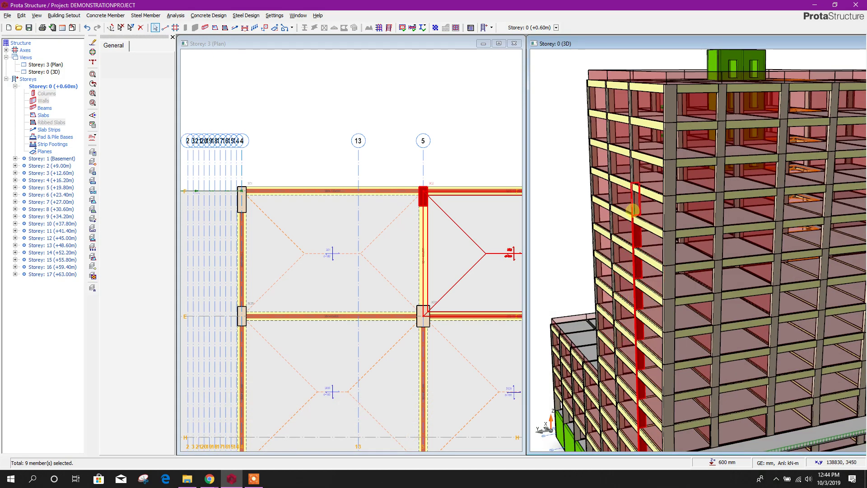
scroll(607, 253, down, 1)
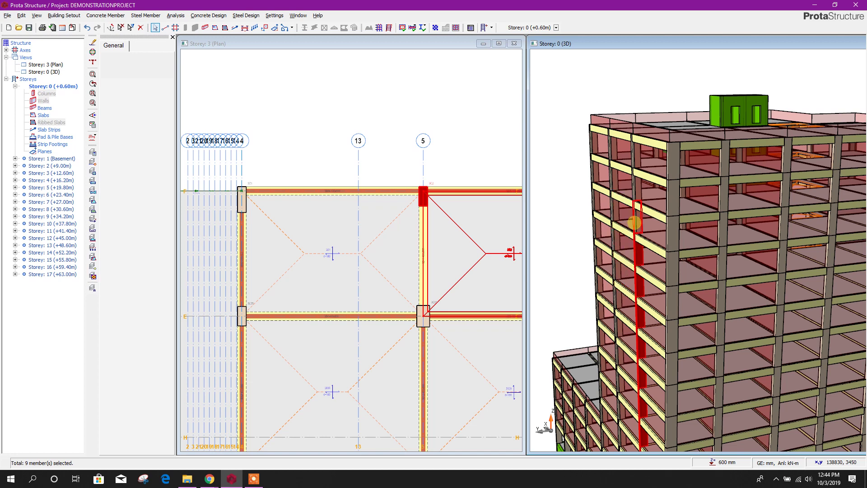
click(634, 221)
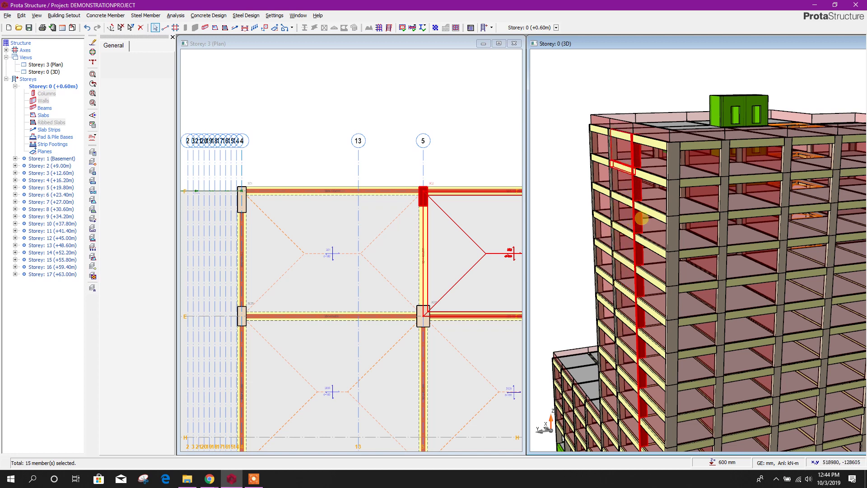
scroll(604, 247, down, 3)
click(628, 360)
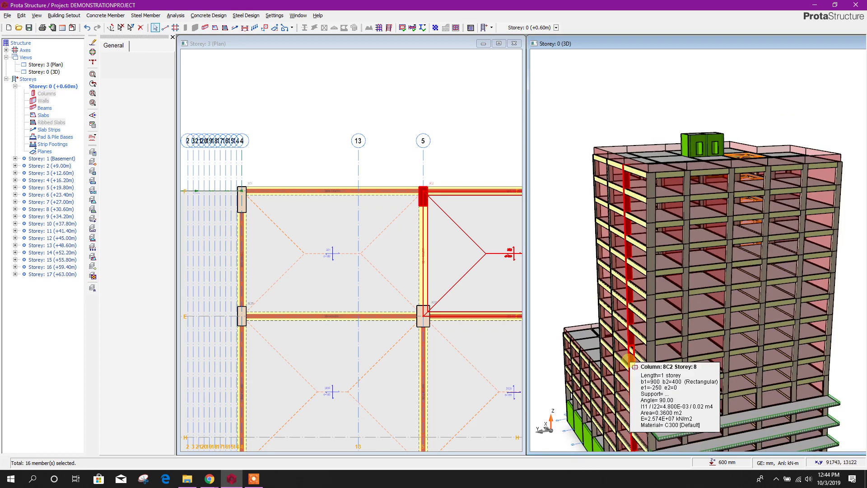
right_click(593, 121)
click(610, 123)
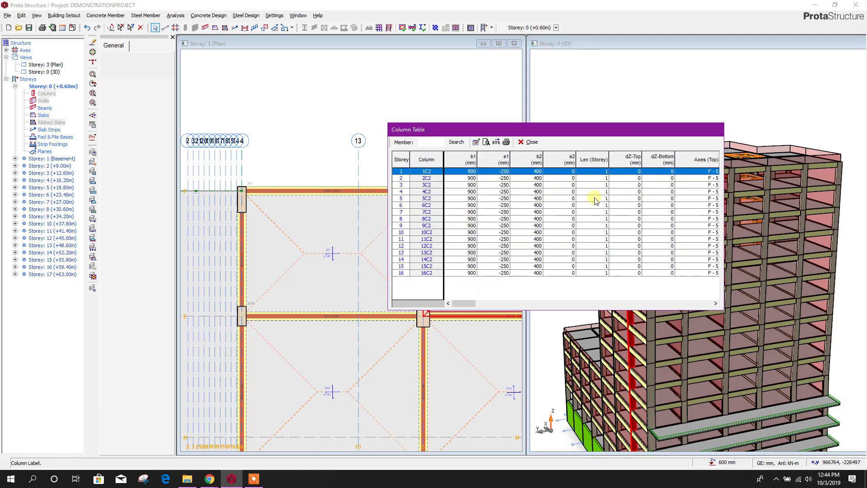
Step: Set the section size b1 to 1200 mm for all columns from 1C2 to 16C2
click(470, 161)
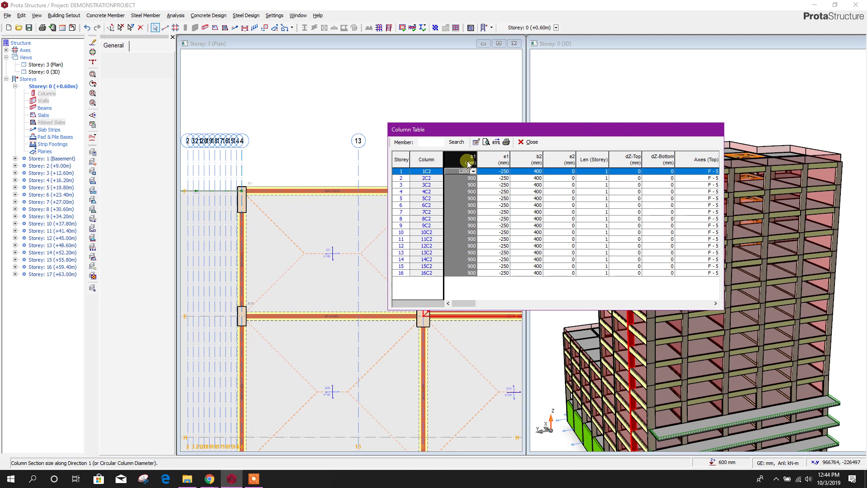
text(1200)
key(Tab)
Step: Set the eccentricity e1 to -400 mm for columns 1C2 to 16C2, close the column table and clear the selection
drag(504, 129, 614, 122)
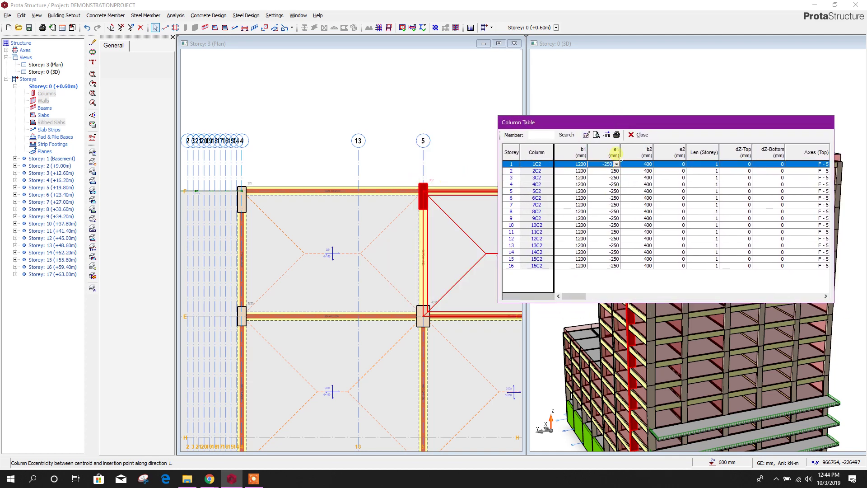
click(617, 153)
key(BackSpace)
text(-400)
key(Return)
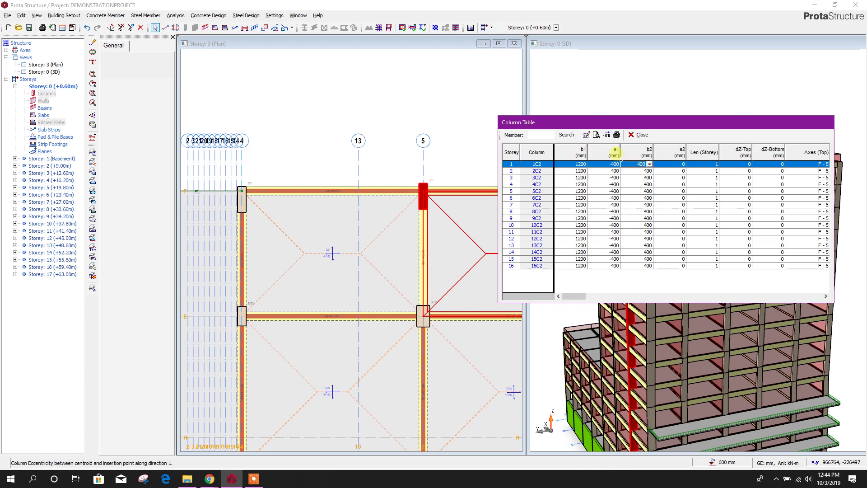
click(638, 138)
click(425, 120)
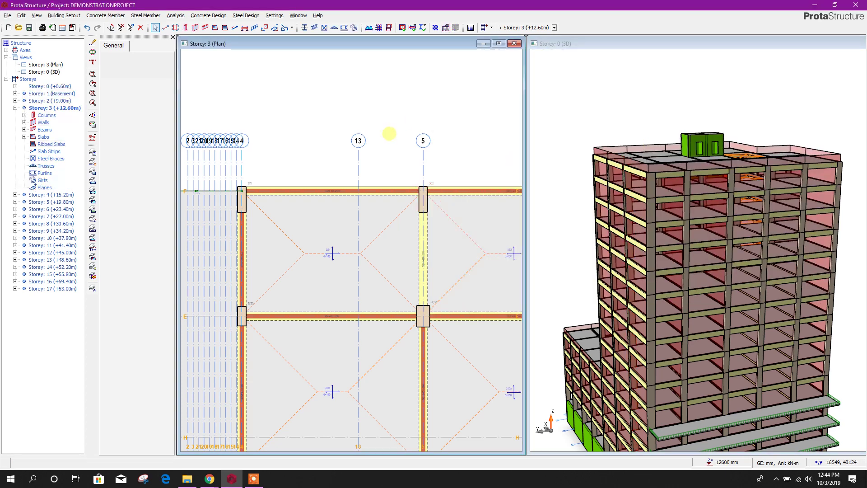
Step: Set up the Building Analysis to include column/wall and beam reinforcement design, with Re-select Bar / Design enabled for both
scroll(359, 142, down, 3)
middle_drag(465, 139, 374, 114)
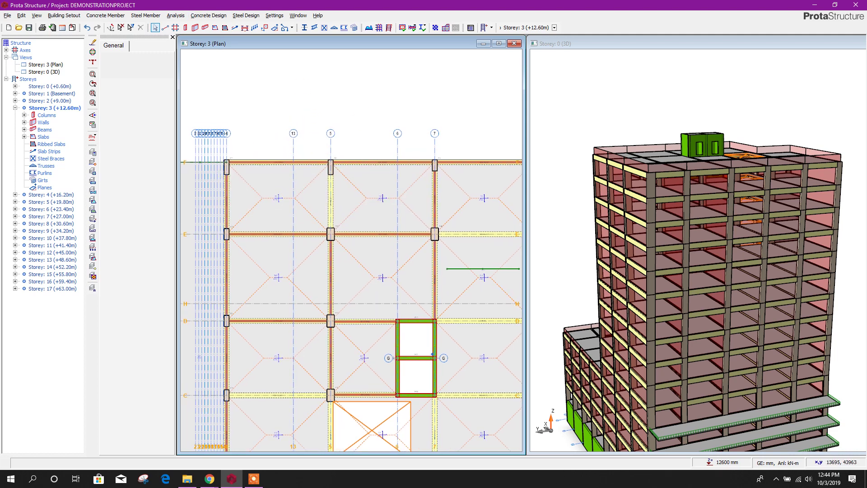
click(176, 16)
mouse_move(209, 16)
mouse_move(176, 15)
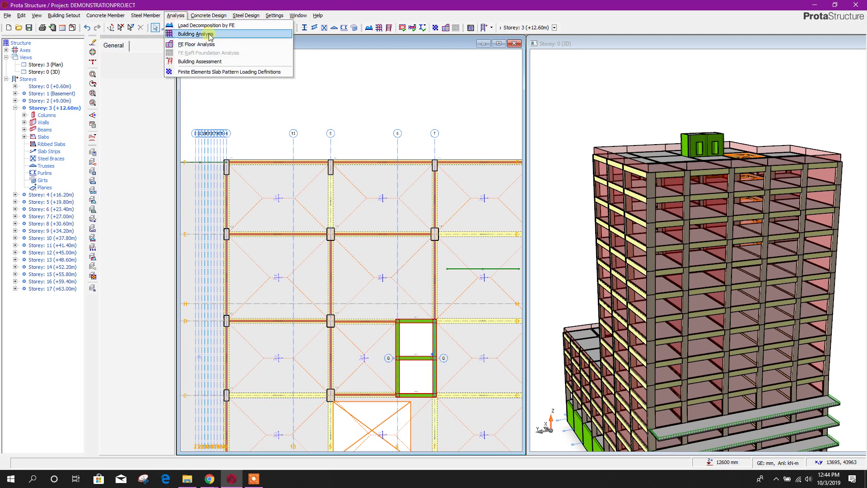
click(228, 33)
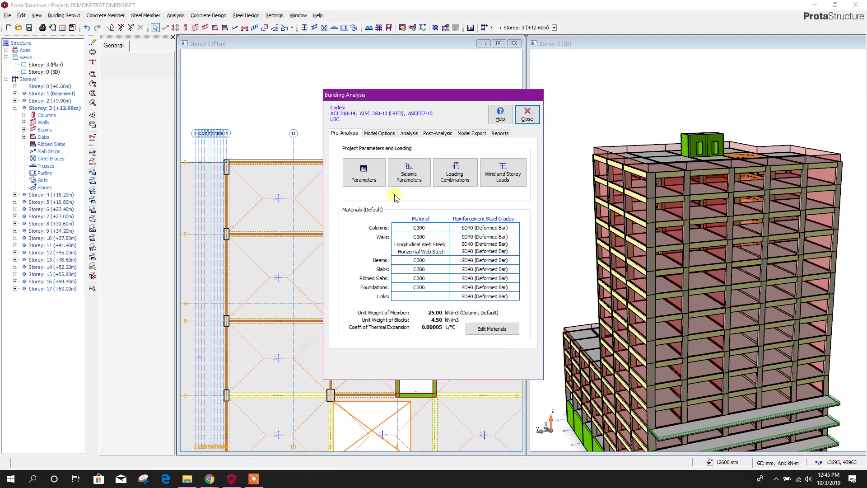
click(389, 134)
click(408, 134)
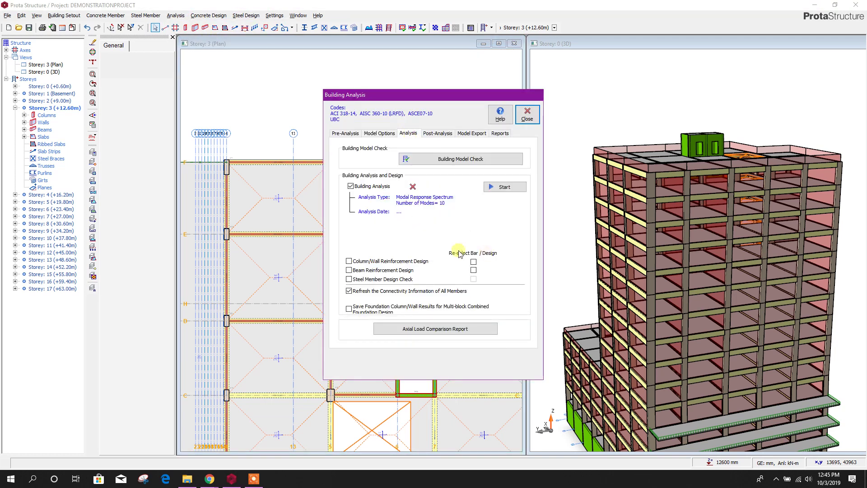
click(386, 261)
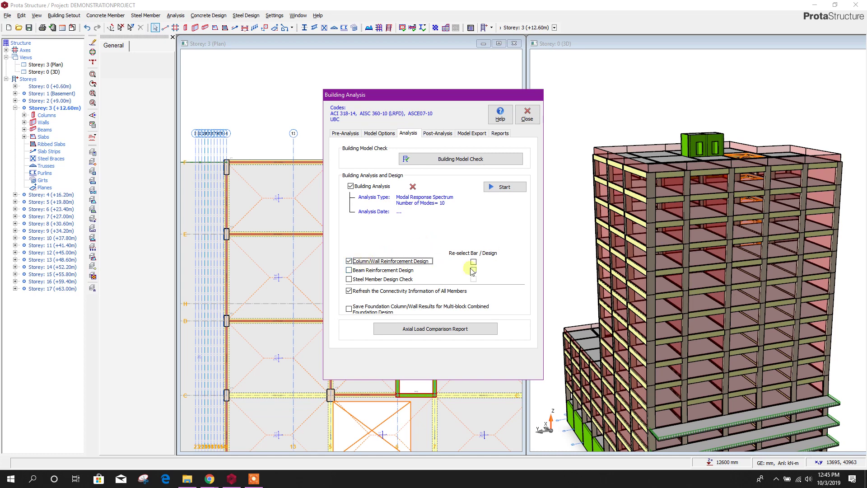
click(408, 275)
click(474, 261)
click(474, 269)
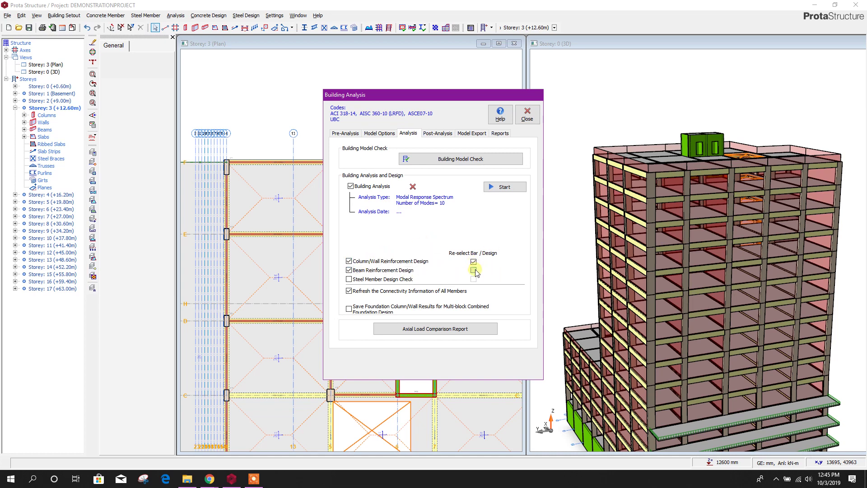
Step: Run the building analysis and design, dismiss the summary report and close the analysis dialogs
click(505, 187)
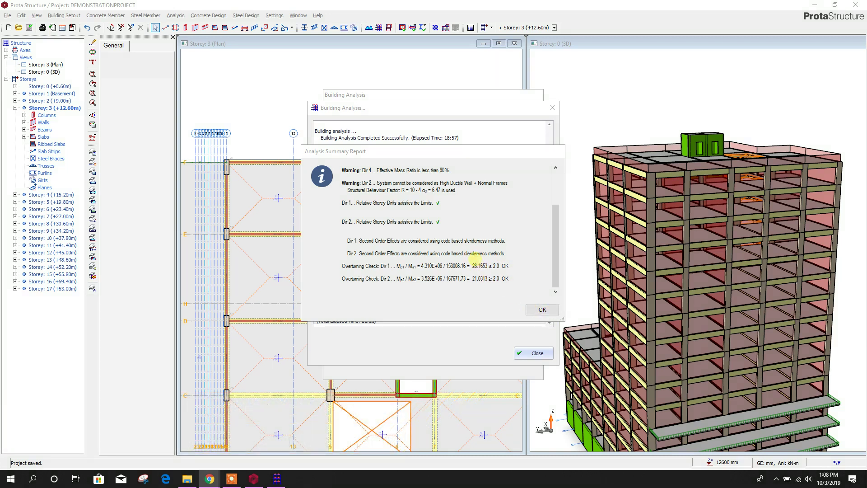
click(542, 309)
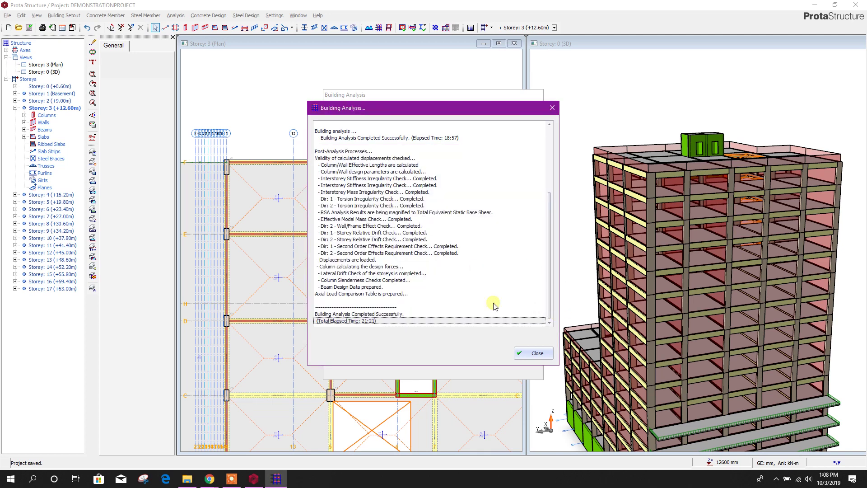
click(524, 353)
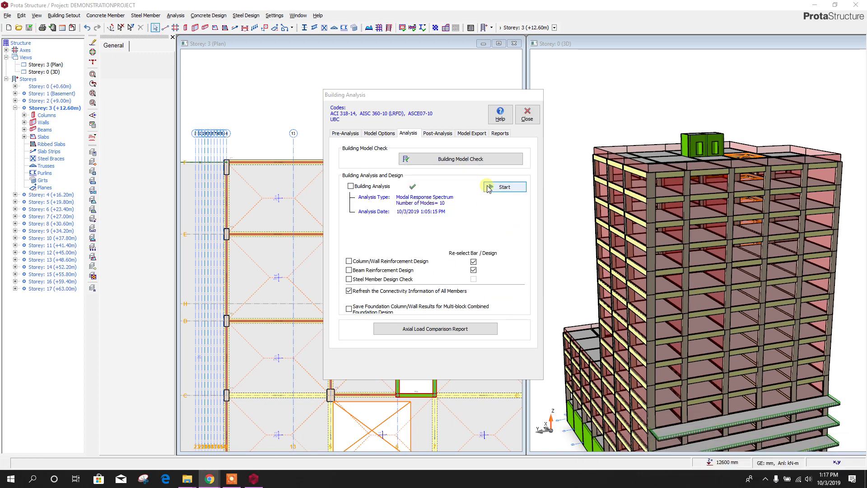
click(527, 114)
Step: Open the column section design and examine the section sizes, design status and utilization ratios of the C1 and C2 columns
click(208, 16)
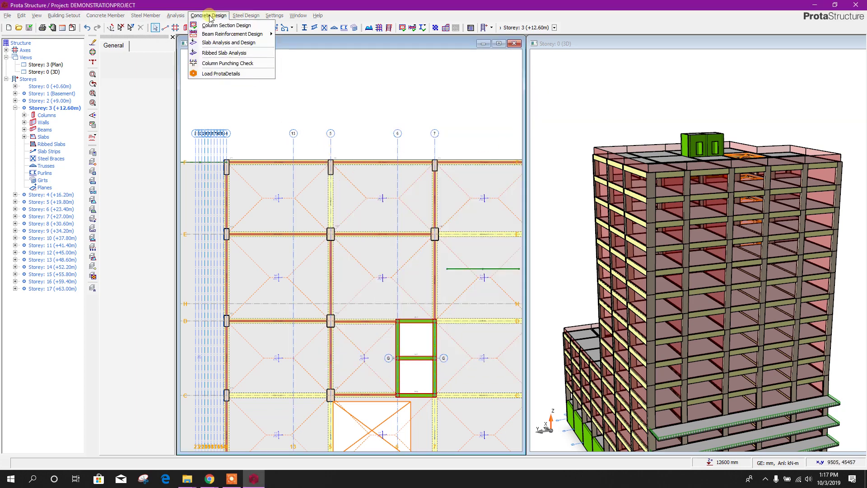
click(230, 29)
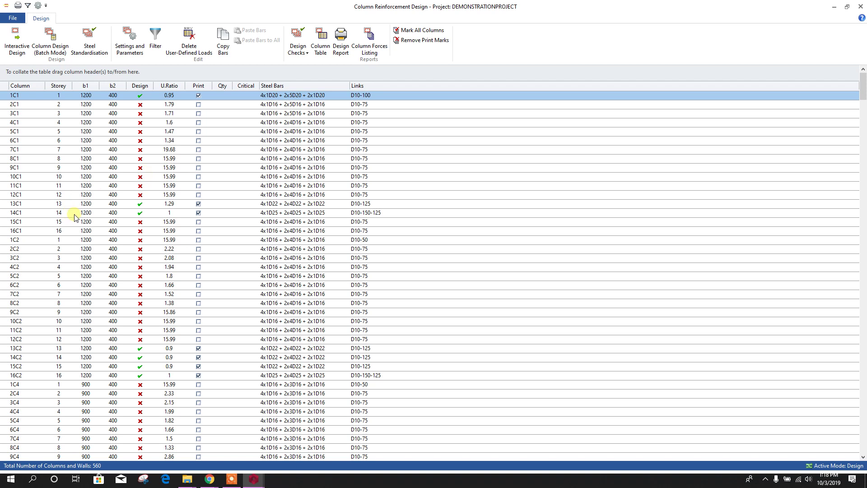
click(96, 105)
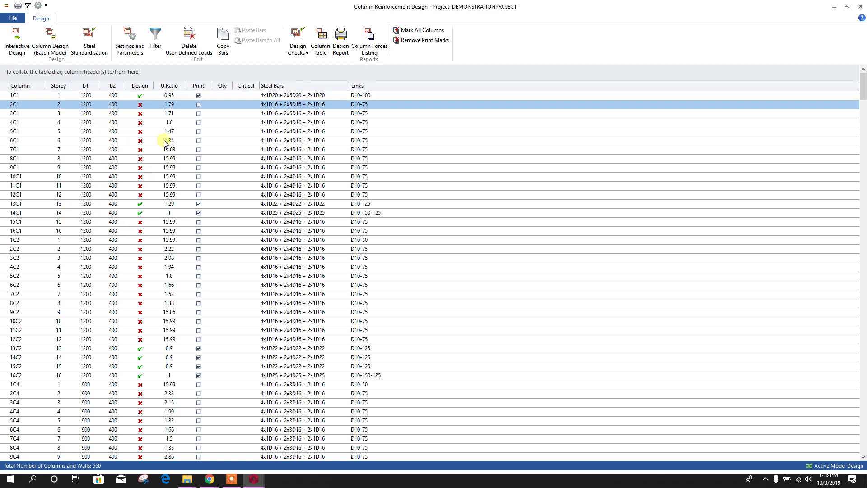
click(171, 166)
click(100, 153)
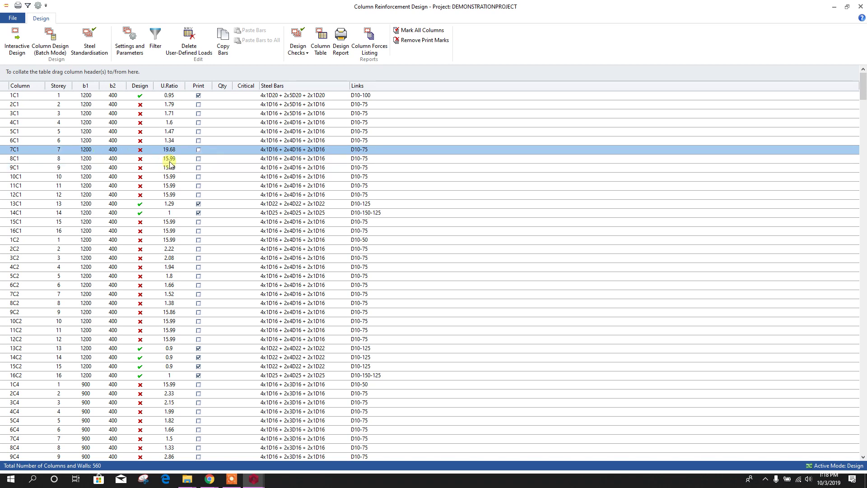
click(102, 105)
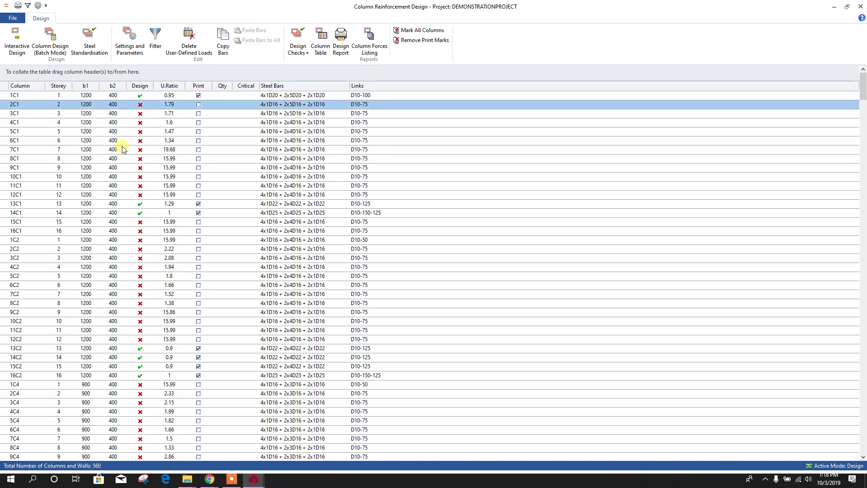
click(123, 275)
click(93, 105)
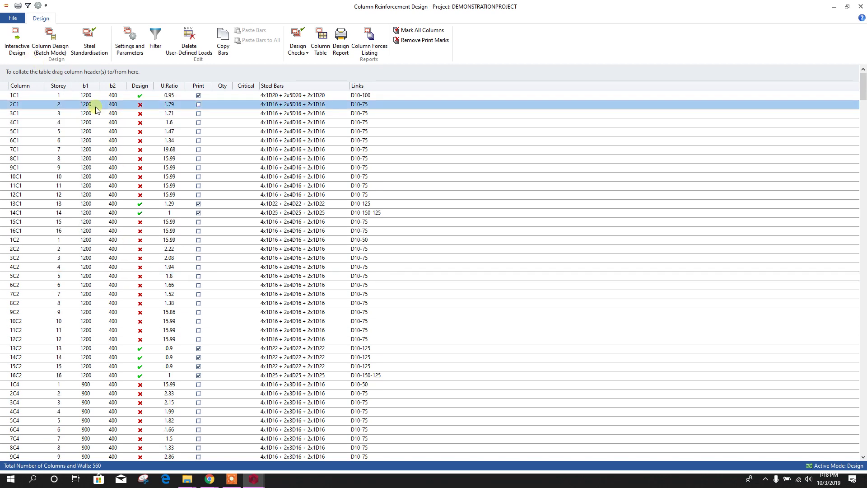
Step: Run the interactive design check on column 2C1 of storey 2 and dismiss its result report
double_click(118, 104)
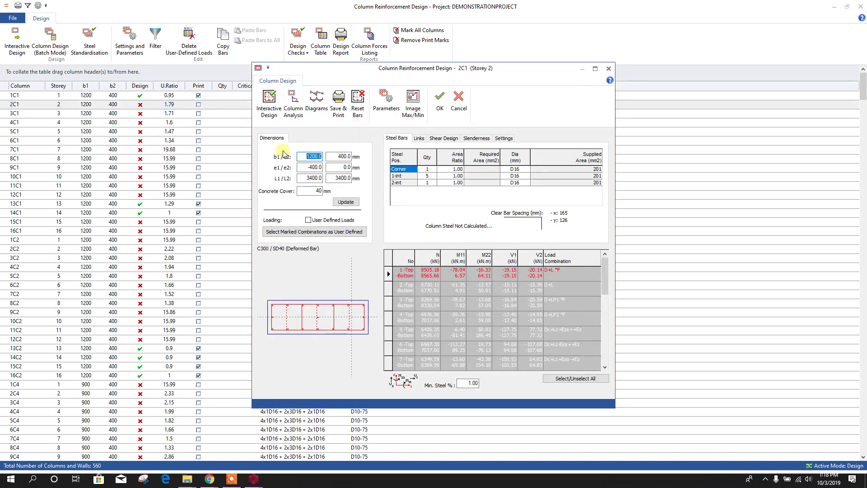
click(276, 109)
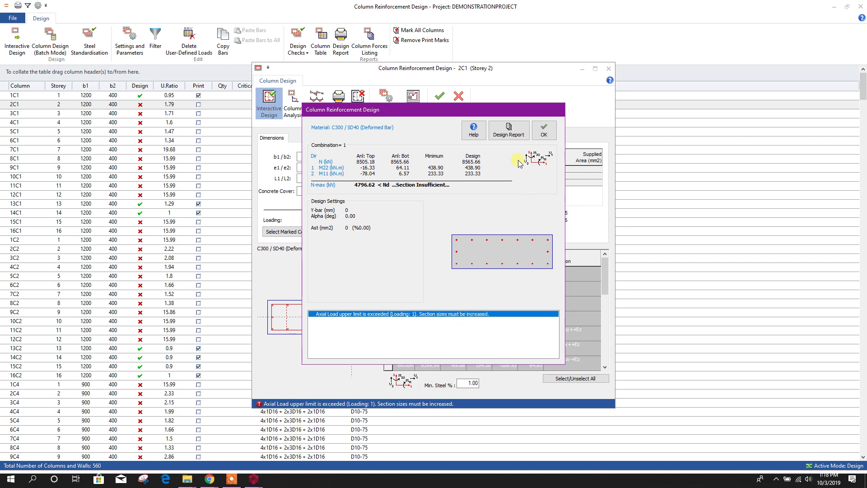
click(543, 131)
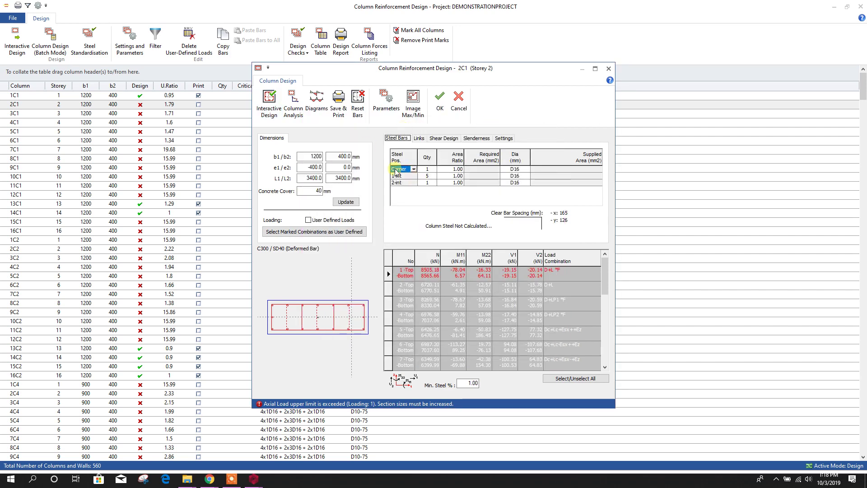
Step: Set the section of column 2C1 to b1 1500 mm and b2 500 mm, and update the section
click(318, 156)
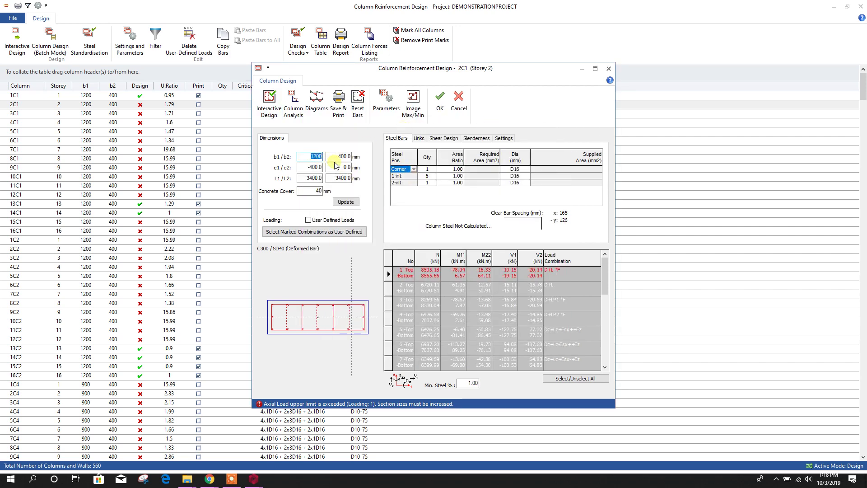
text(1)
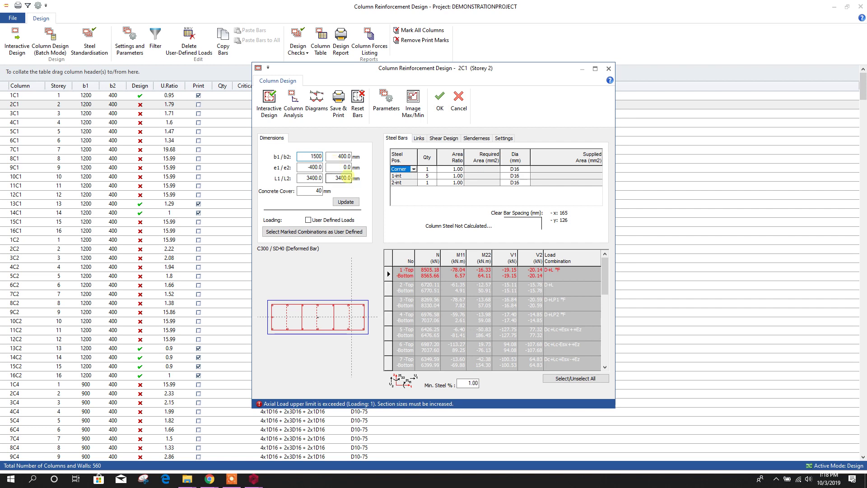
click(338, 157)
click(332, 167)
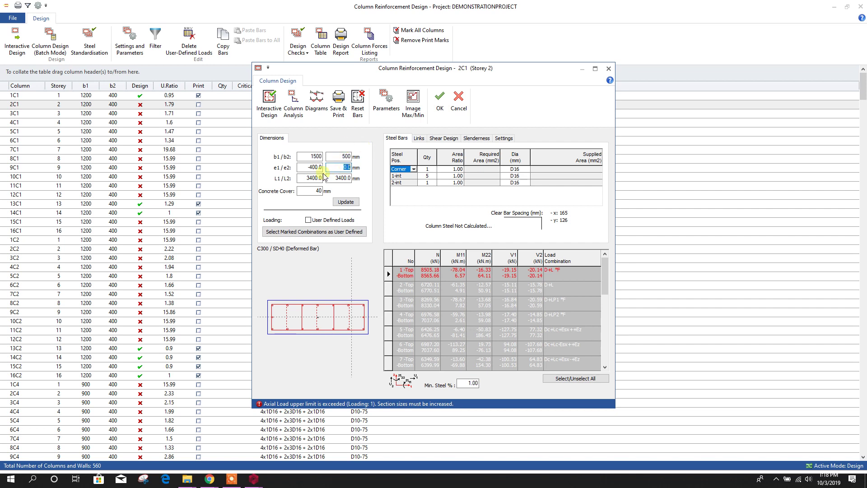
click(345, 203)
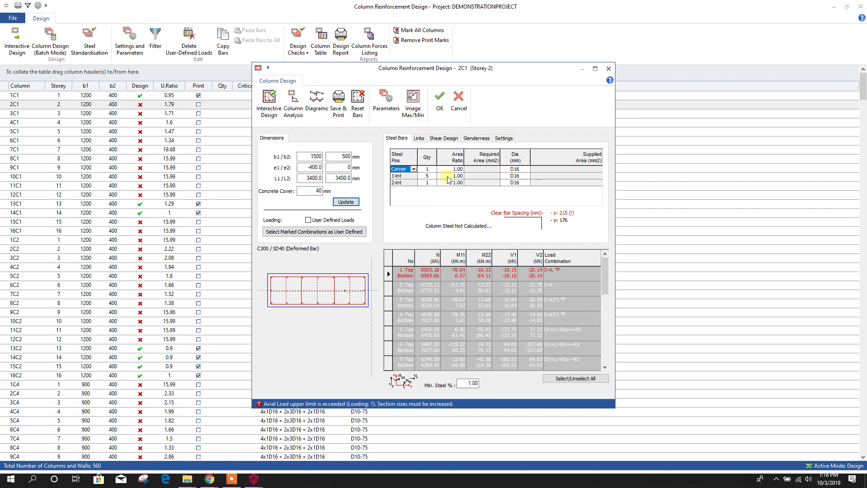
Step: Set the corner, 1-int and 2-int steel bars of column 2C1 to D20 and accept the column design
click(515, 169)
click(527, 169)
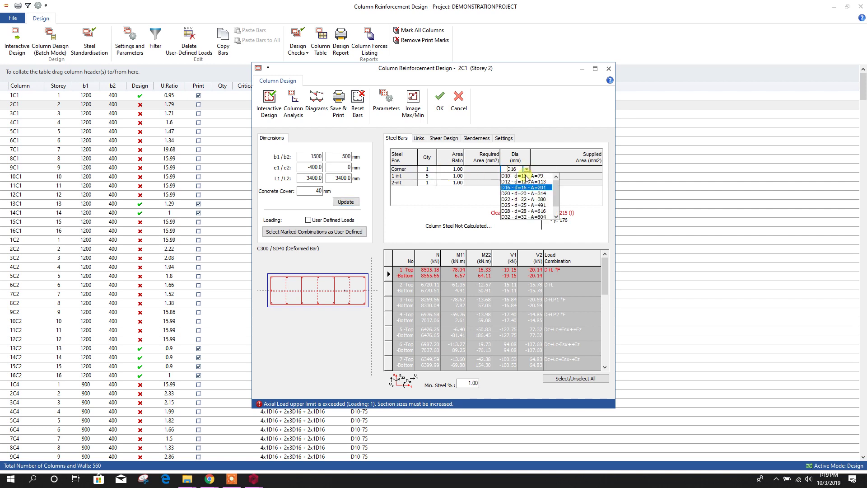
click(515, 193)
click(515, 176)
click(527, 176)
click(517, 200)
click(514, 183)
click(526, 182)
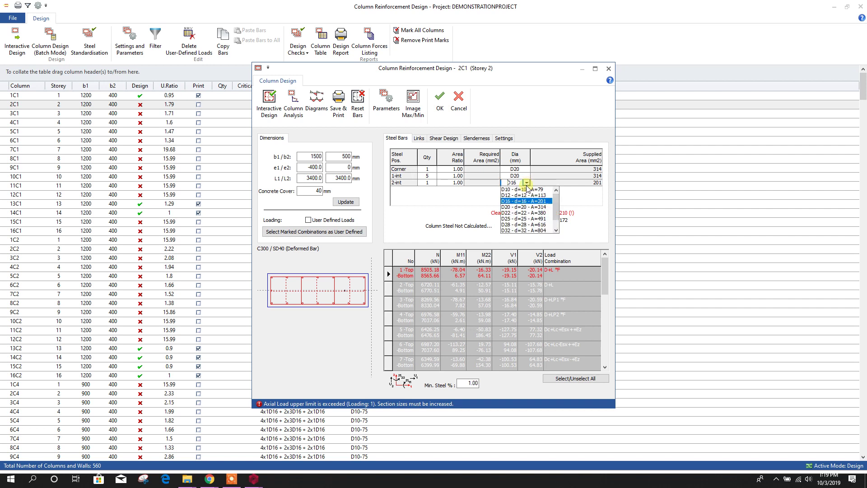
click(517, 207)
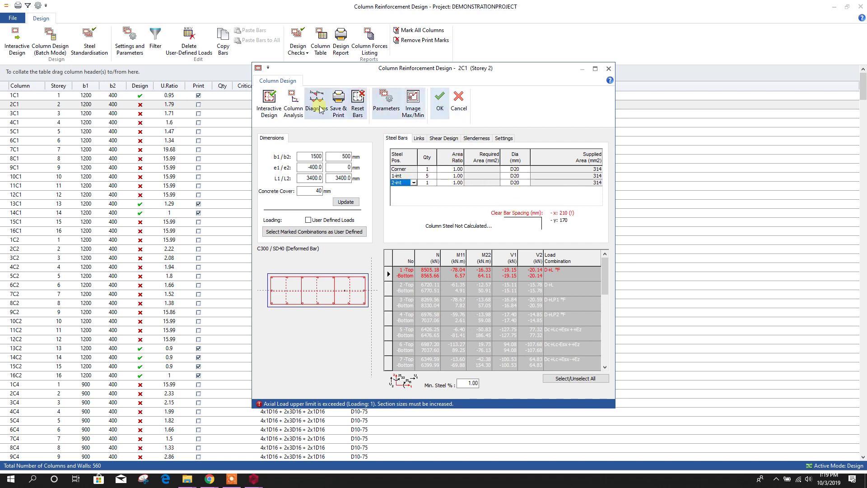
click(439, 103)
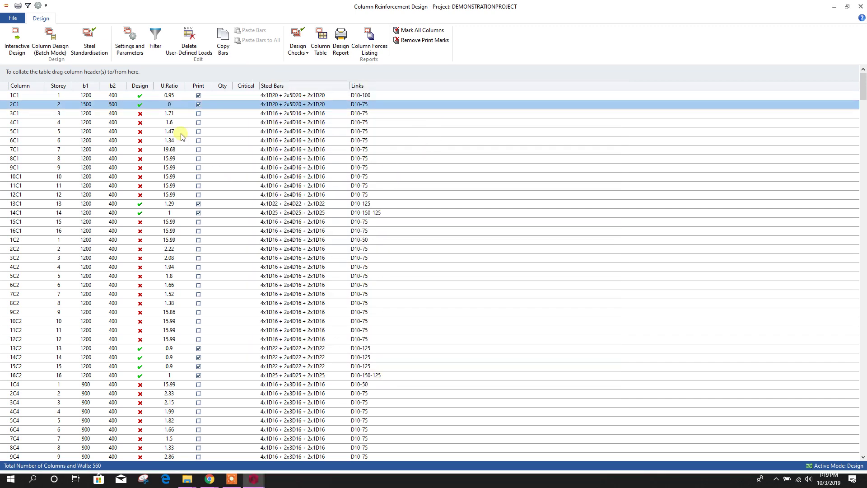
Step: Reopen column 2C1 and examine its interaction diagrams and its force and moment design diagrams
double_click(172, 108)
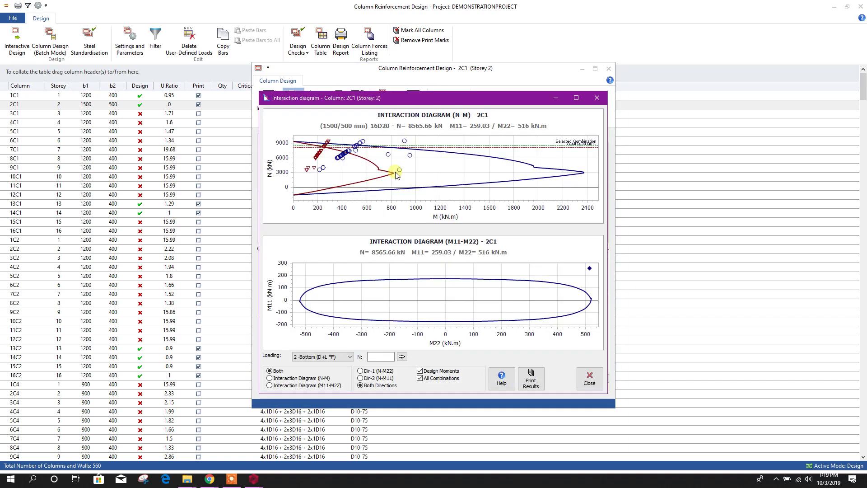
click(597, 98)
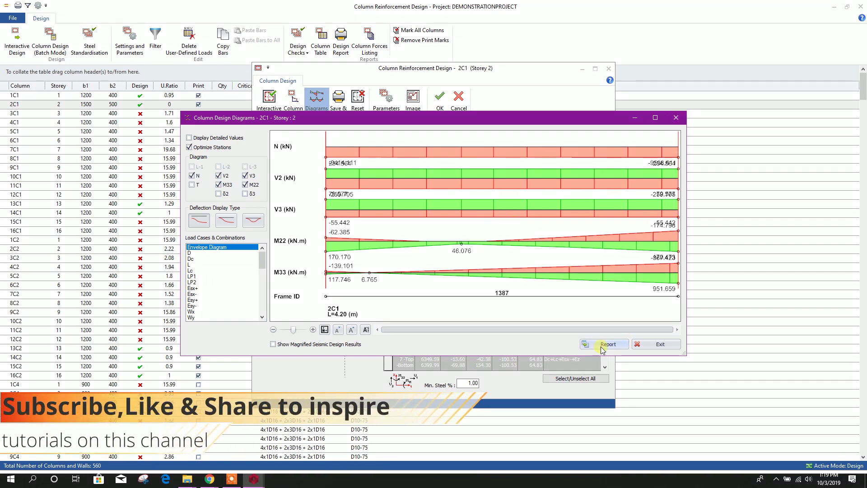
click(675, 117)
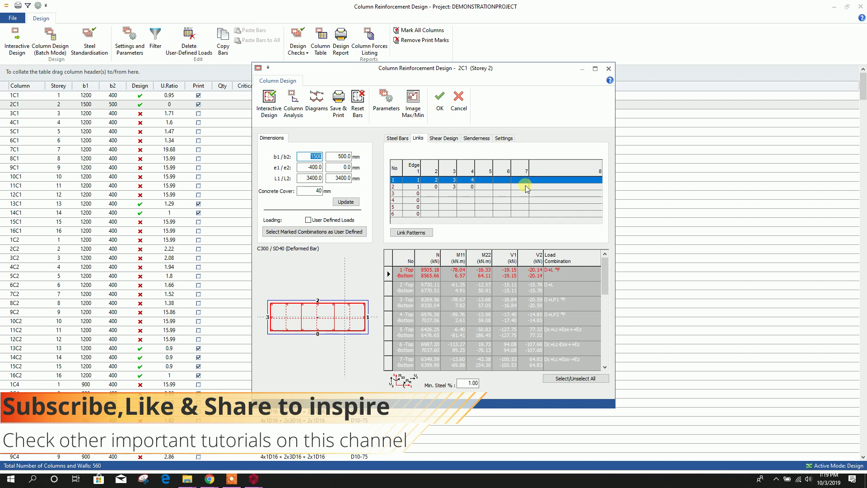
Step: Inspect the link rows 3 to 6 of column 2C1 and accept the column design
click(416, 195)
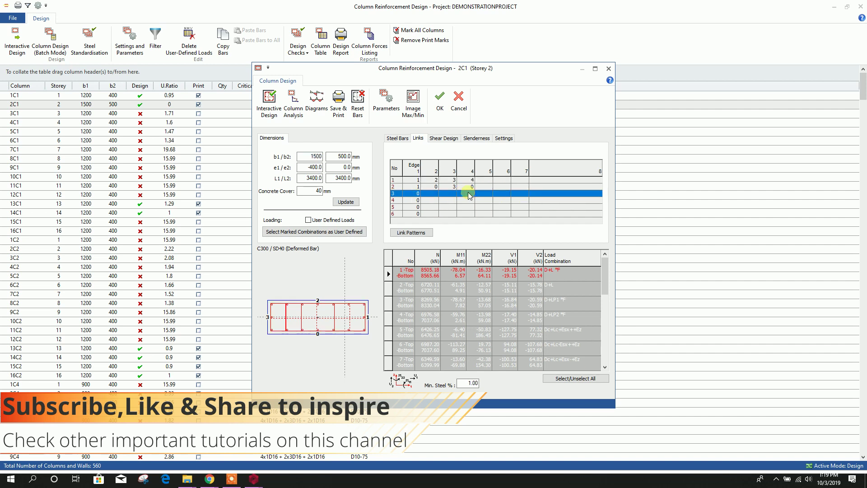
click(418, 201)
click(419, 208)
click(417, 215)
click(416, 194)
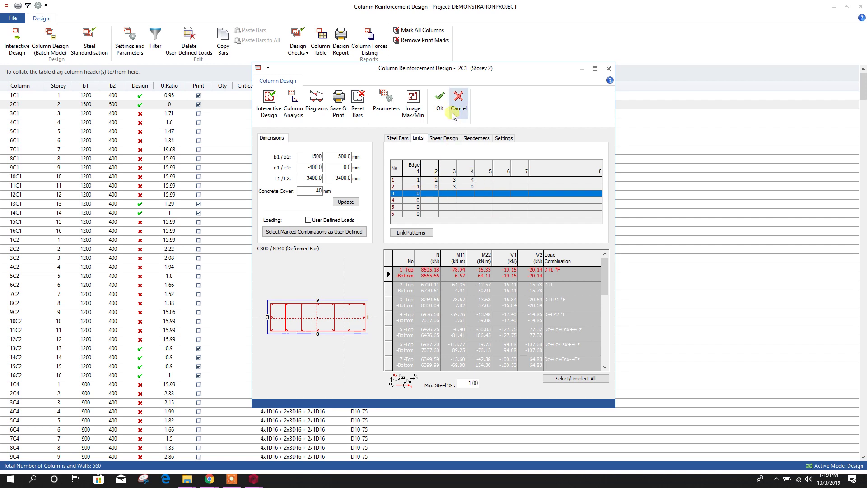
click(440, 100)
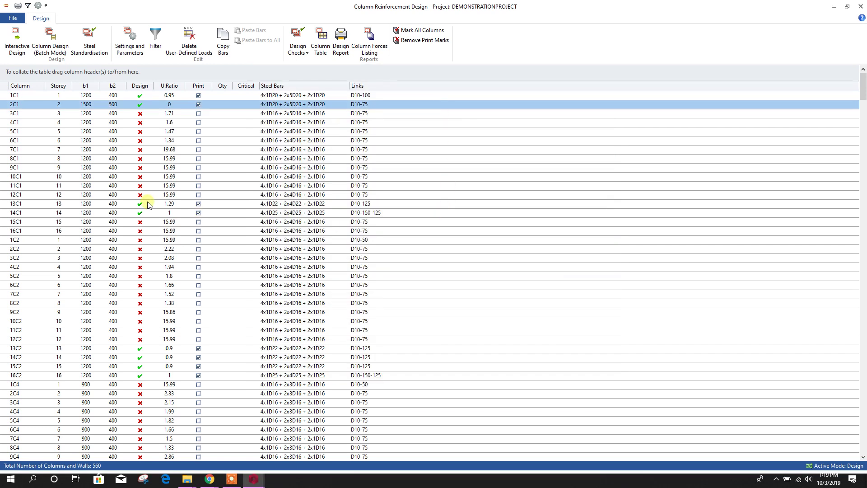
Step: Close the column design, open the beam reinforcement design and review the design status of the beam axes across the storeys
click(861, 6)
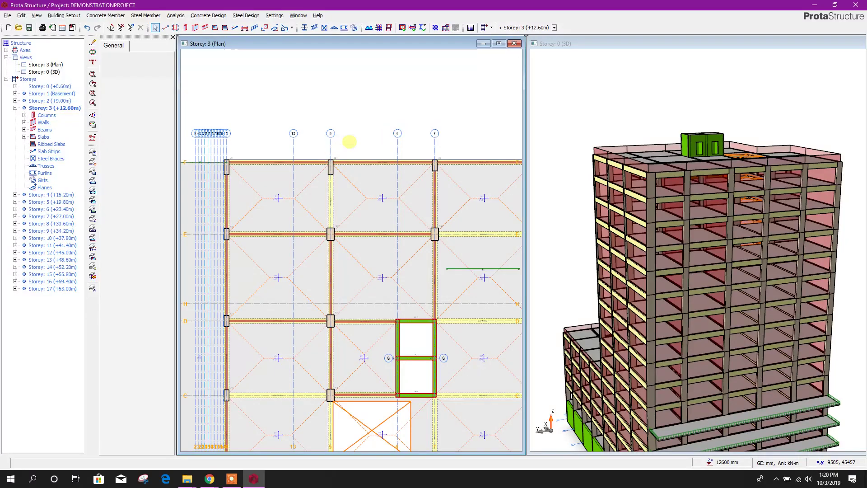
click(199, 15)
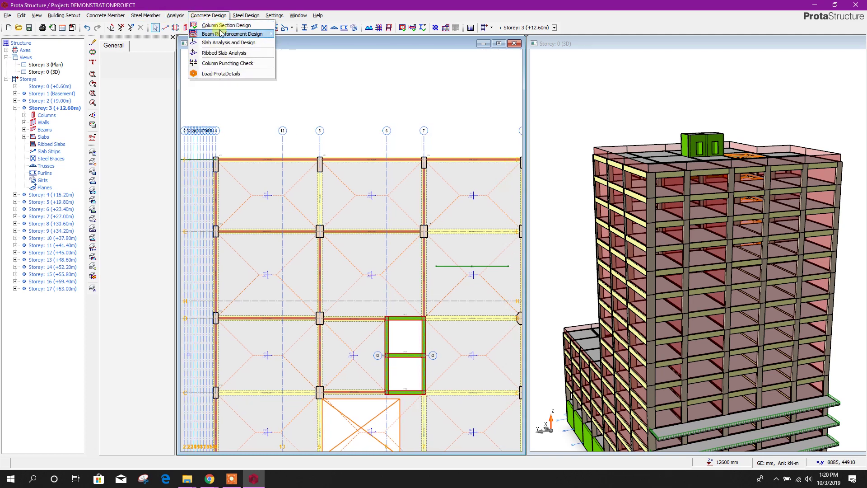
mouse_move(243, 34)
click(322, 35)
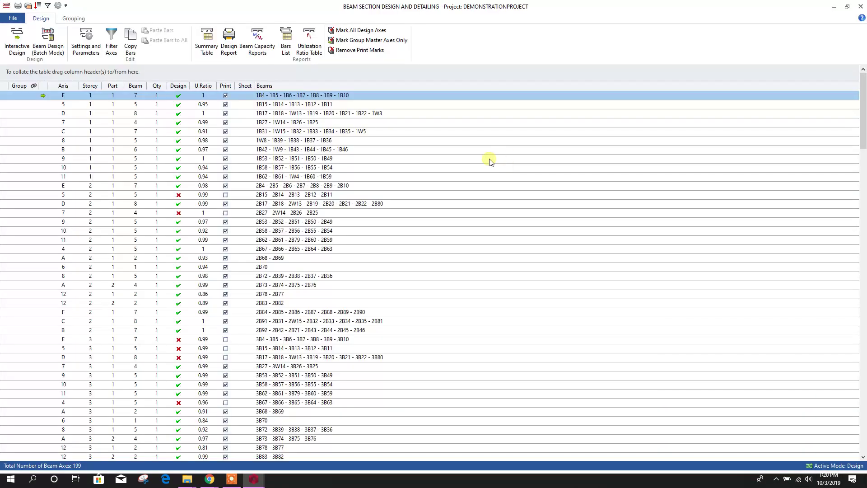
scroll(219, 251, down, 18)
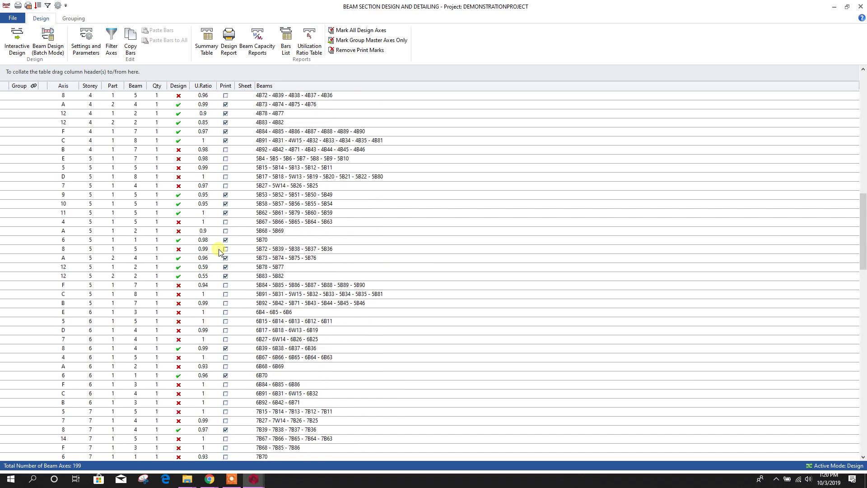
scroll(223, 231, up, 20)
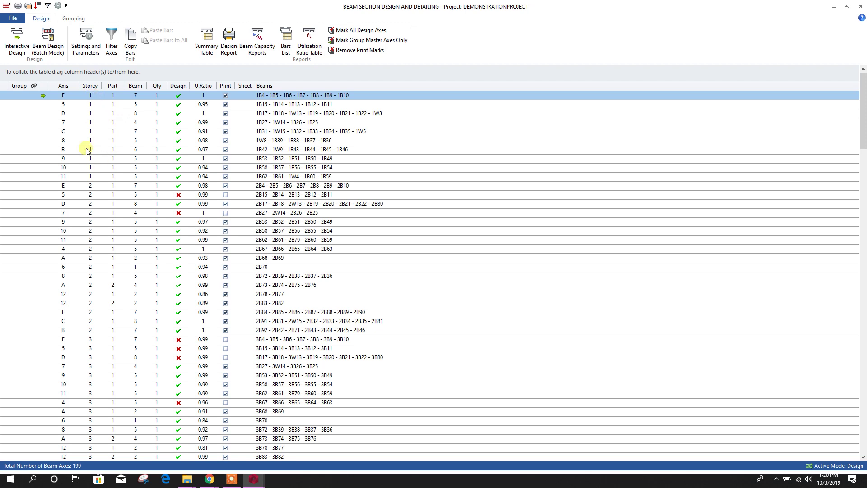
Step: Open the reinforcement data of storey 2's axis 5 and set beam 2B15's top bars to 5D25 and supplementary top bars to 2D16
click(93, 187)
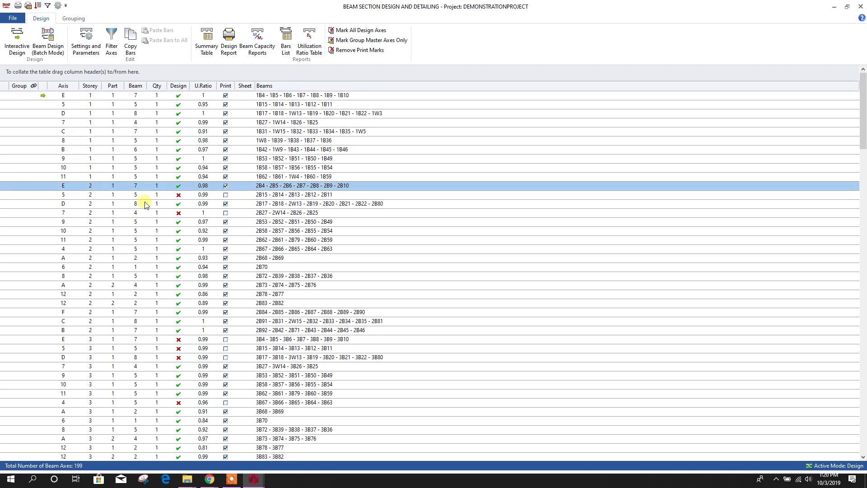
click(86, 196)
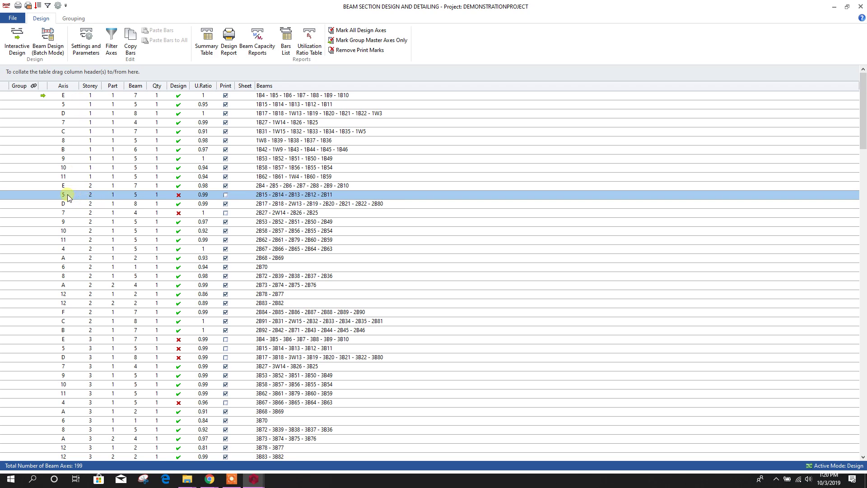
double_click(186, 196)
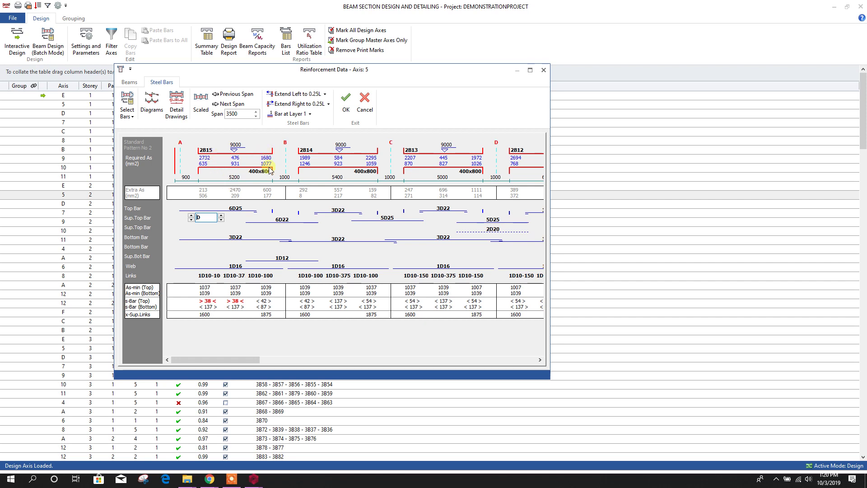
mouse_move(234, 359)
mouse_down()
mouse_move(544, 355)
mouse_move(235, 358)
mouse_up()
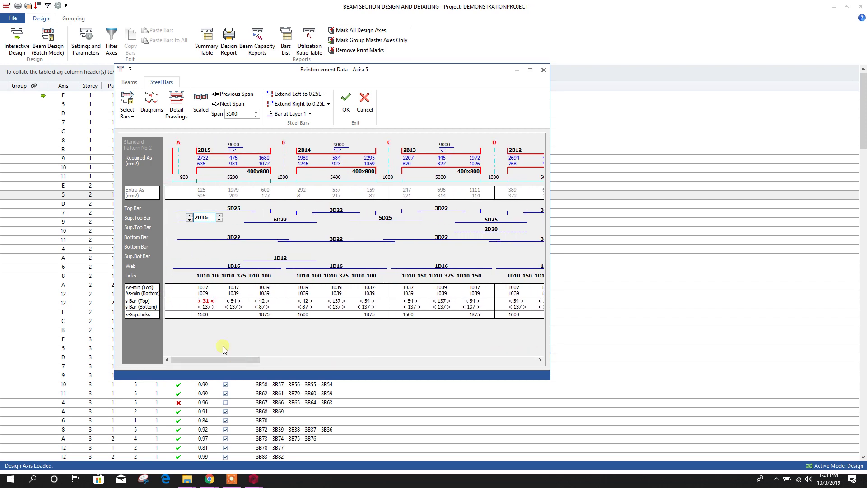
Step: Adjust the left support links of beam 2B15 and update the beam's shear data
click(205, 304)
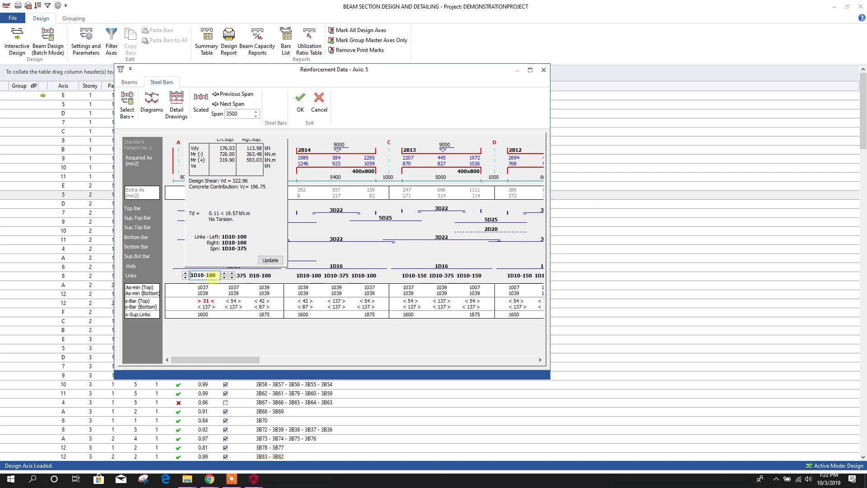
click(185, 273)
click(270, 260)
Step: Set the right support links of beam 2B11 on axis 5 to 1D10-100
drag(251, 361, 507, 357)
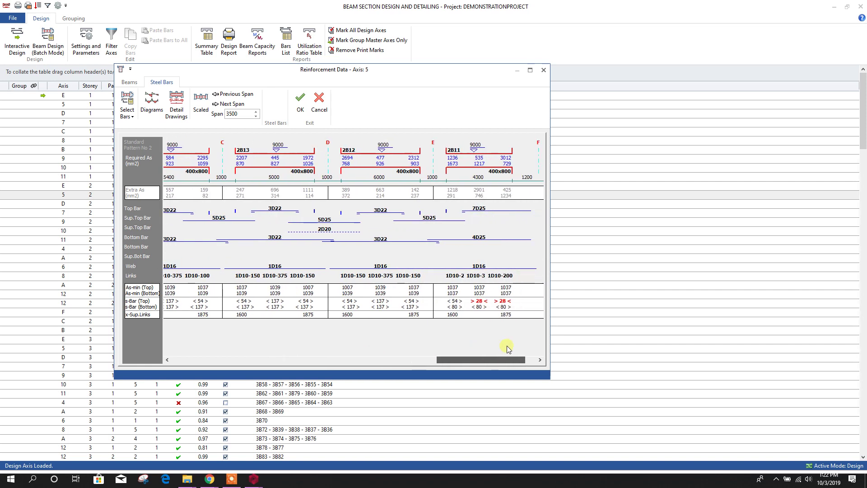
click(473, 304)
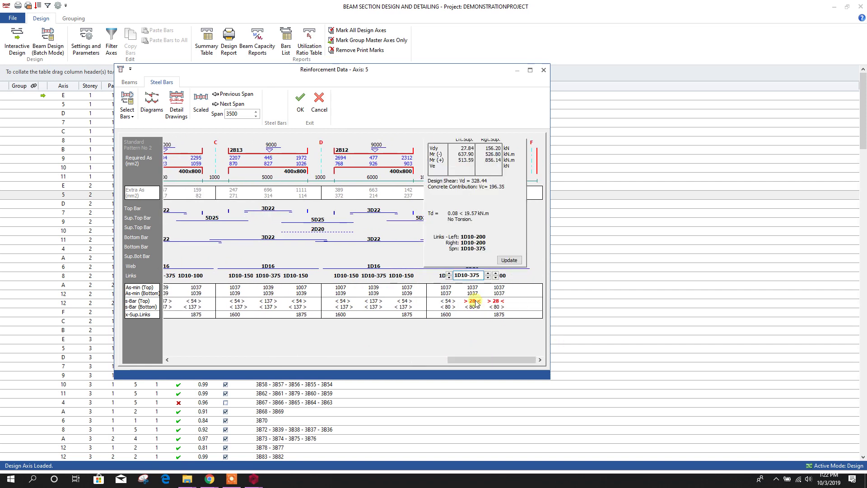
click(495, 278)
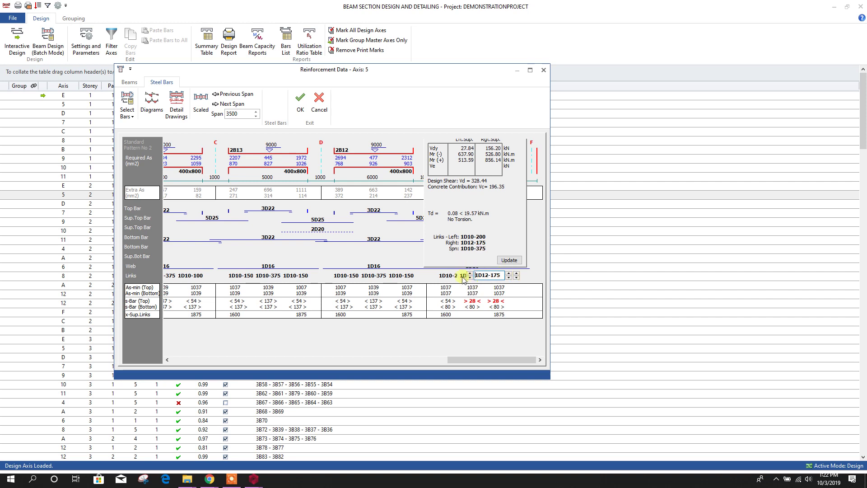
click(454, 275)
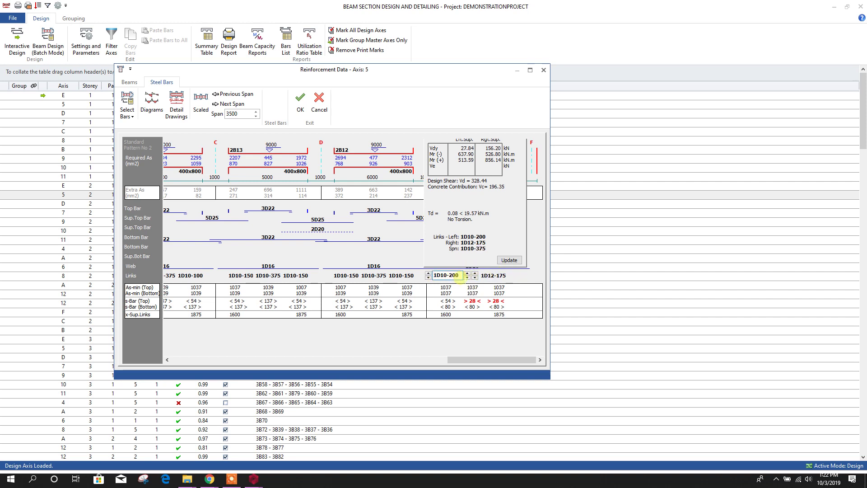
click(471, 307)
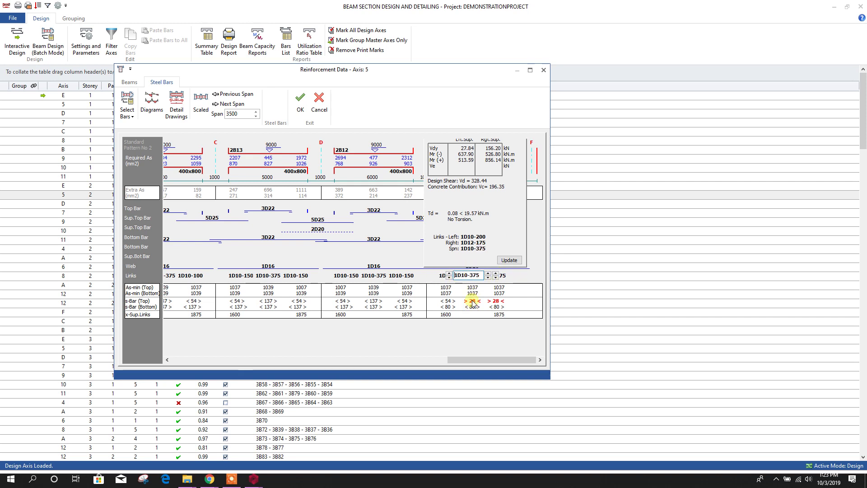
click(497, 299)
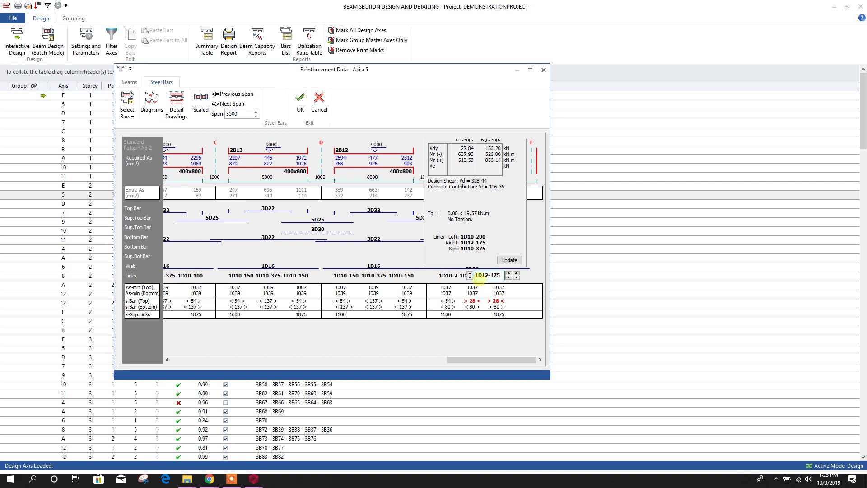
click(508, 277)
click(516, 279)
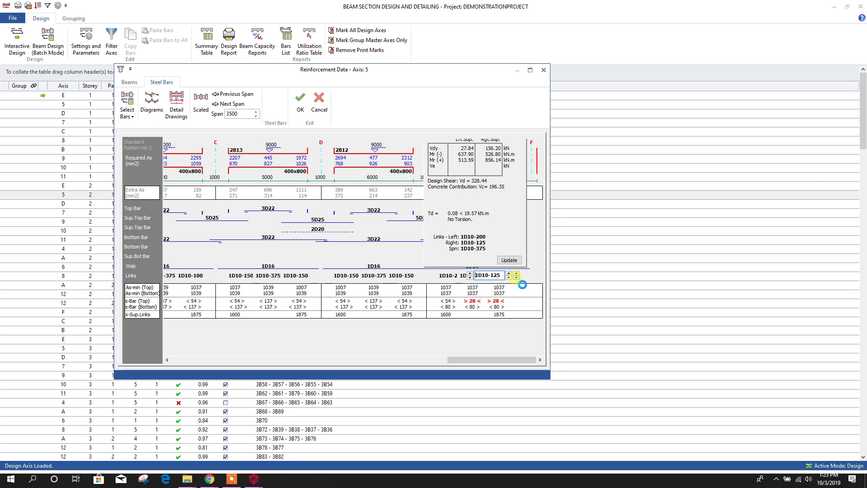
click(467, 275)
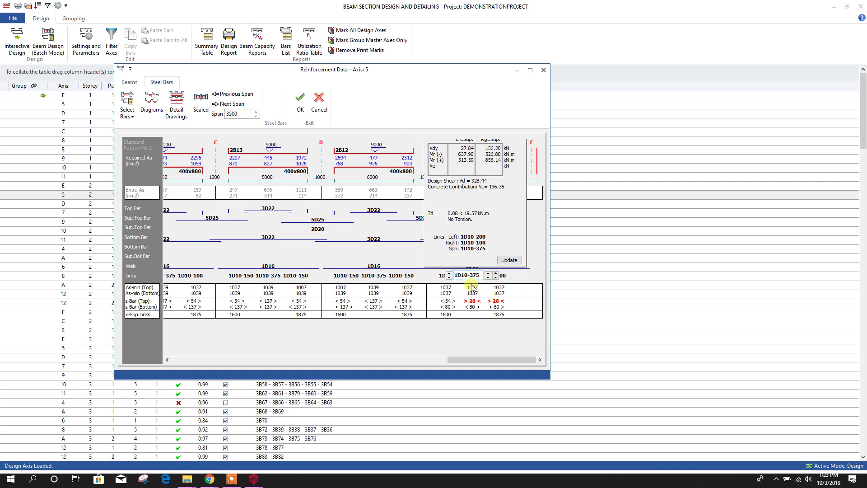
Step: Set the span links of beam 2B11 to 1D10-150 and accept axis 5's reinforcement data
click(488, 277)
click(488, 278)
click(447, 306)
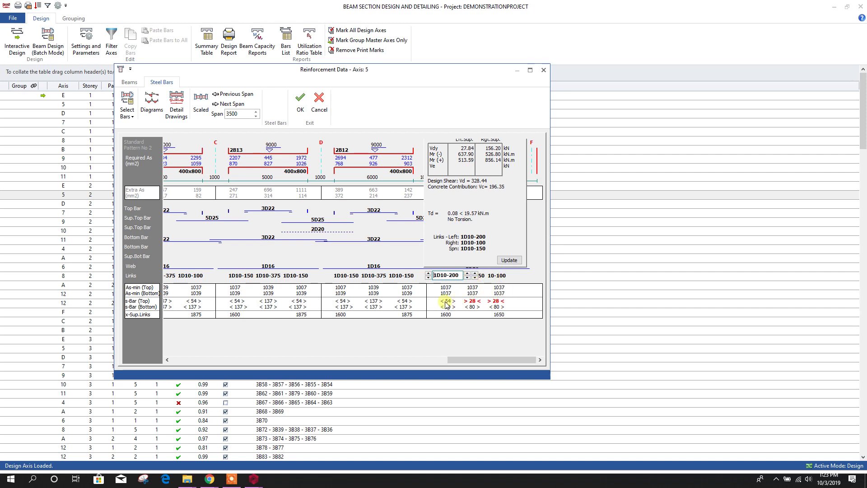
click(538, 241)
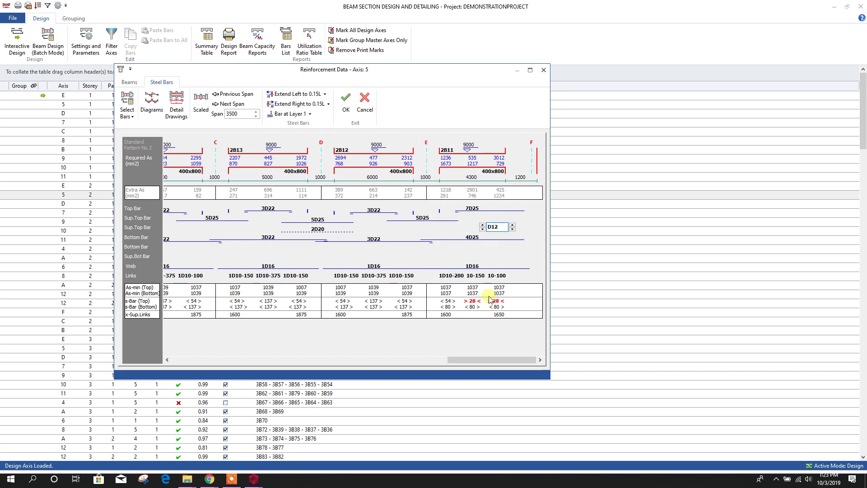
click(346, 102)
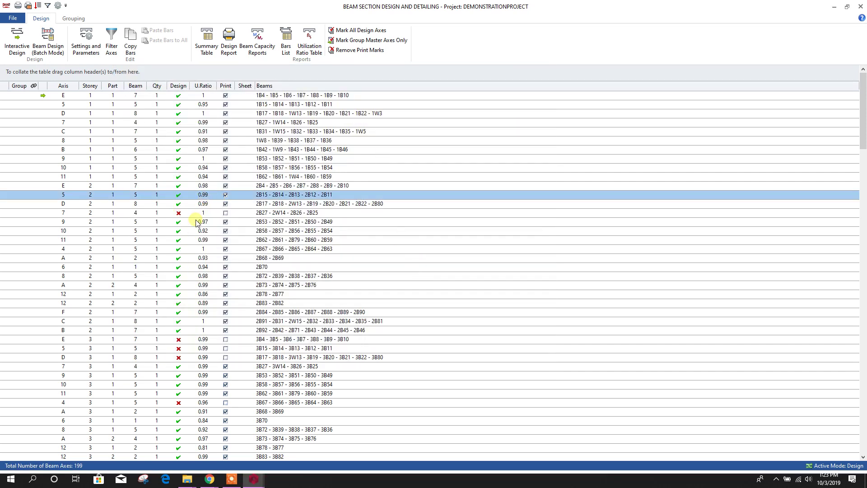
Step: Open the reinforcement data of storey 2's axis 7 and set beam 2B27's left, span and right links to 2D10-100
double_click(177, 215)
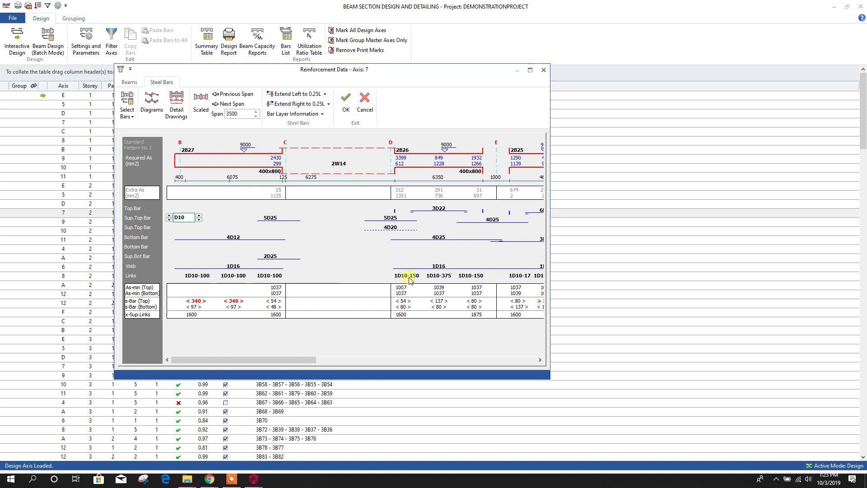
mouse_move(209, 360)
mouse_down()
mouse_move(232, 360)
mouse_move(209, 360)
mouse_up()
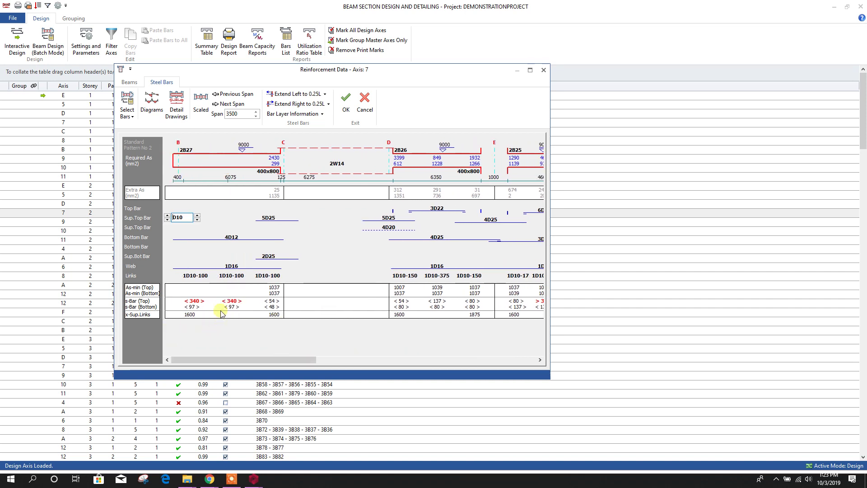
click(194, 302)
click(211, 273)
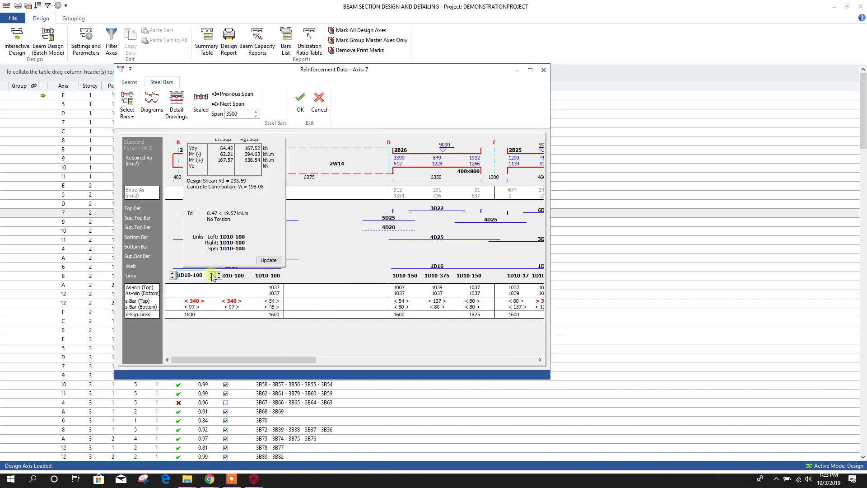
click(172, 273)
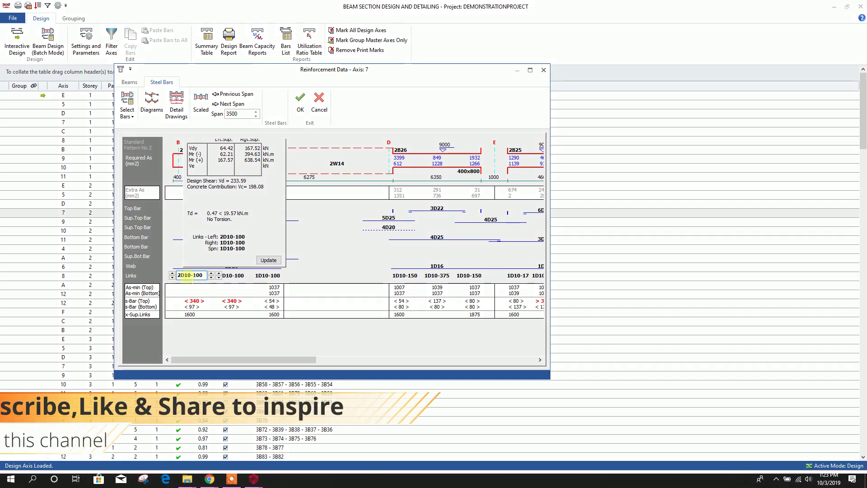
click(233, 302)
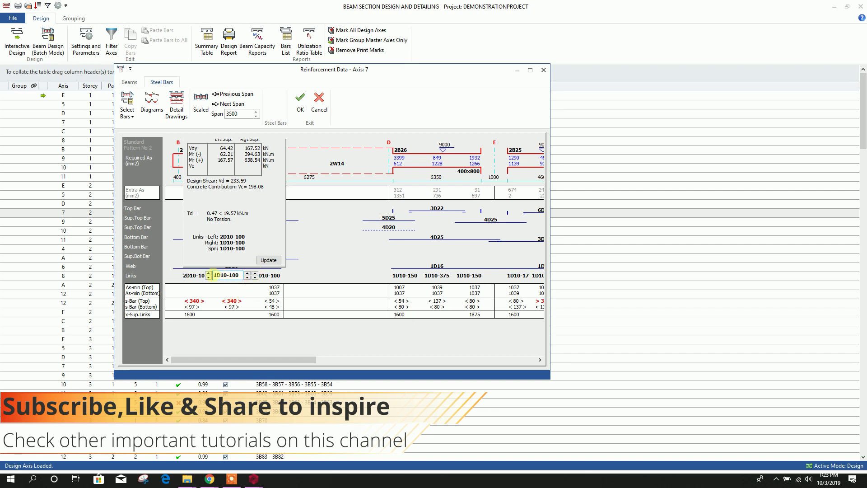
click(209, 274)
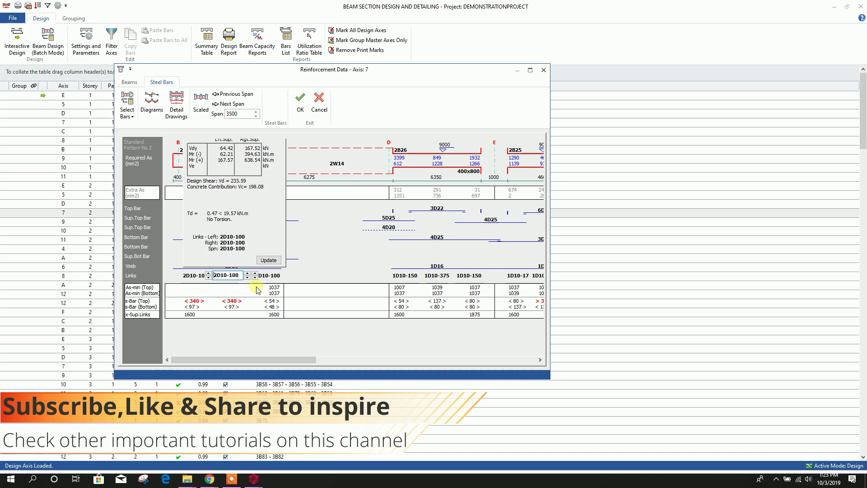
click(275, 304)
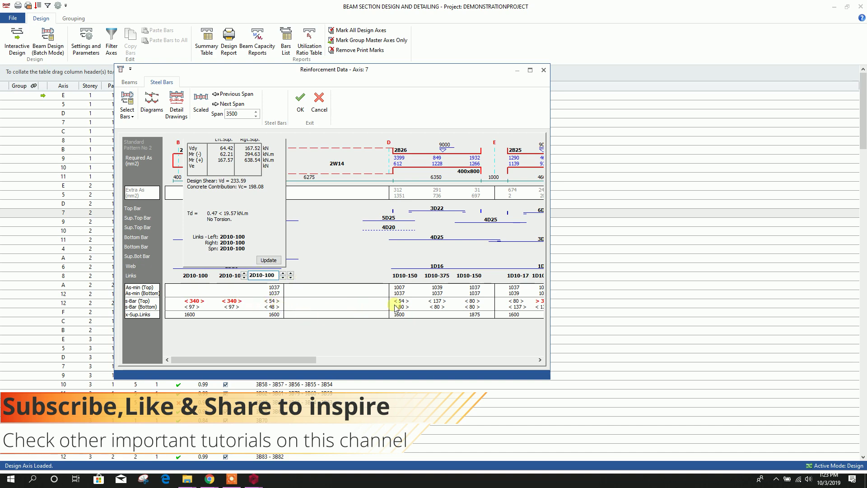
Step: Set beam 2B25's span links to 1D10-125 and right support links to 1D10-100, and accept axis 7's reinforcement data
drag(300, 359, 536, 360)
click(478, 302)
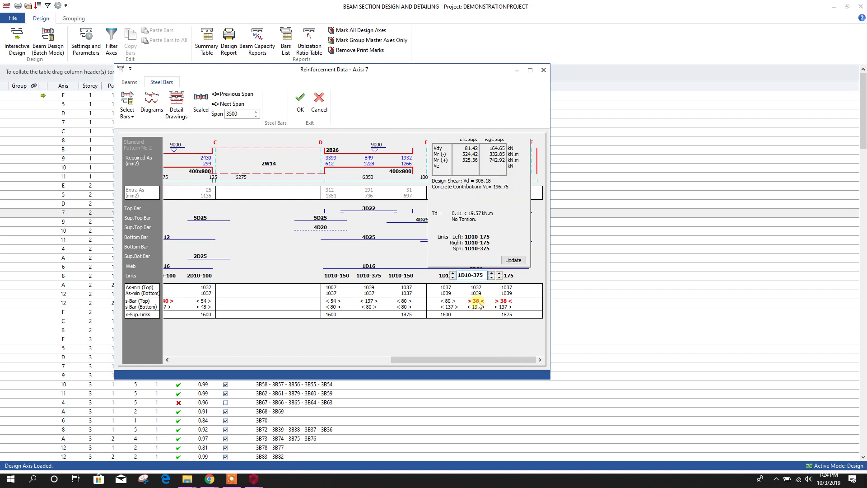
click(499, 277)
click(508, 276)
click(525, 277)
click(525, 277)
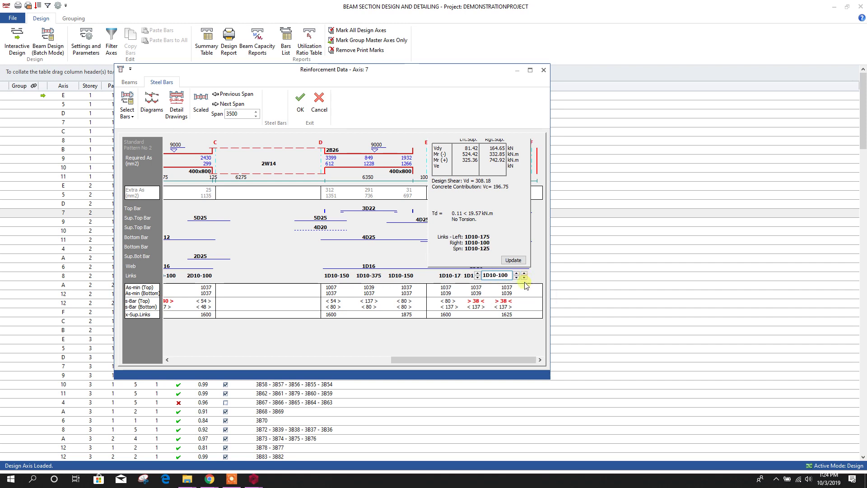
click(301, 105)
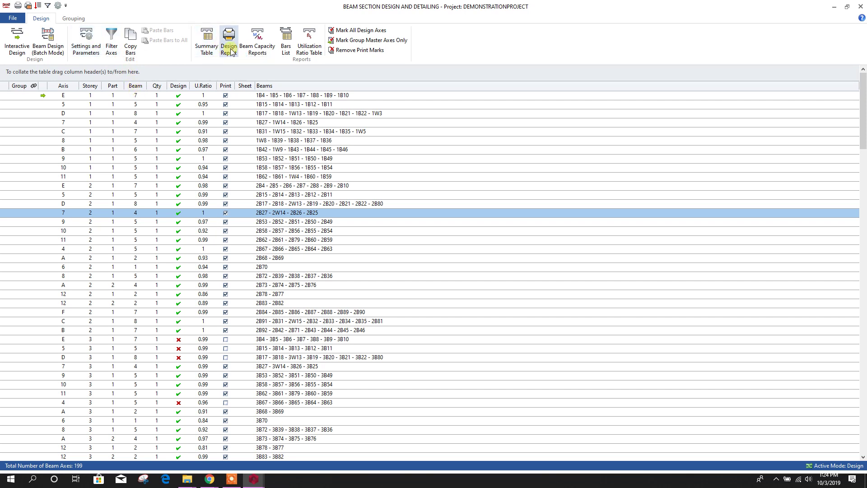
Step: Confirm the beam capacity report with characteristic material strengths and close the beam section design
click(266, 50)
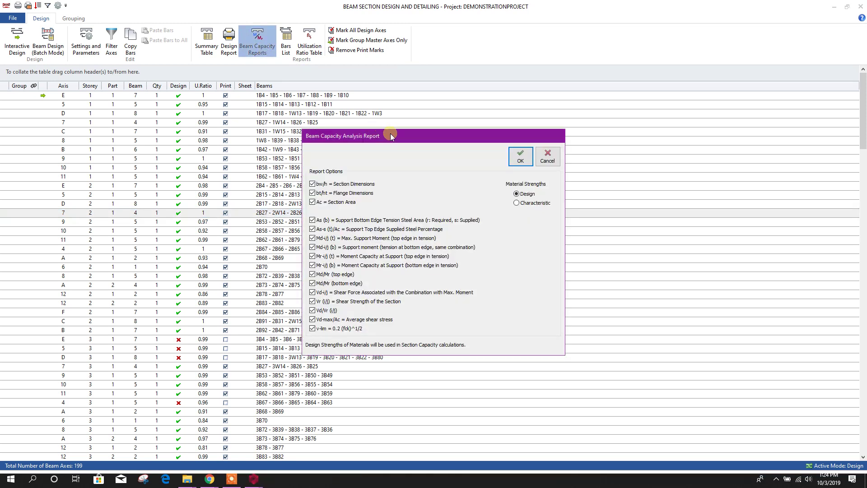
click(533, 203)
click(522, 161)
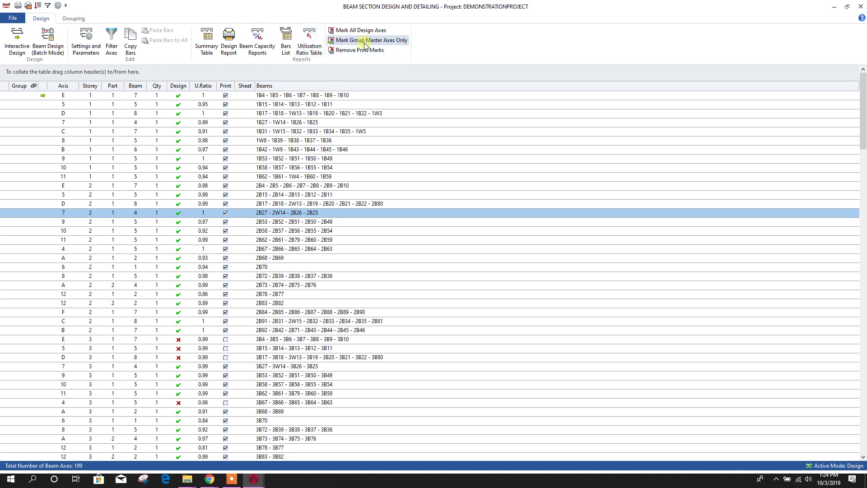
click(73, 21)
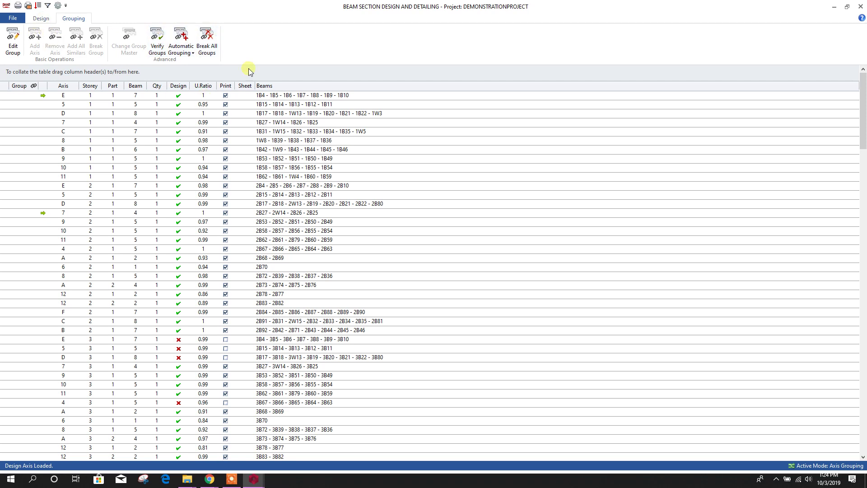
click(860, 6)
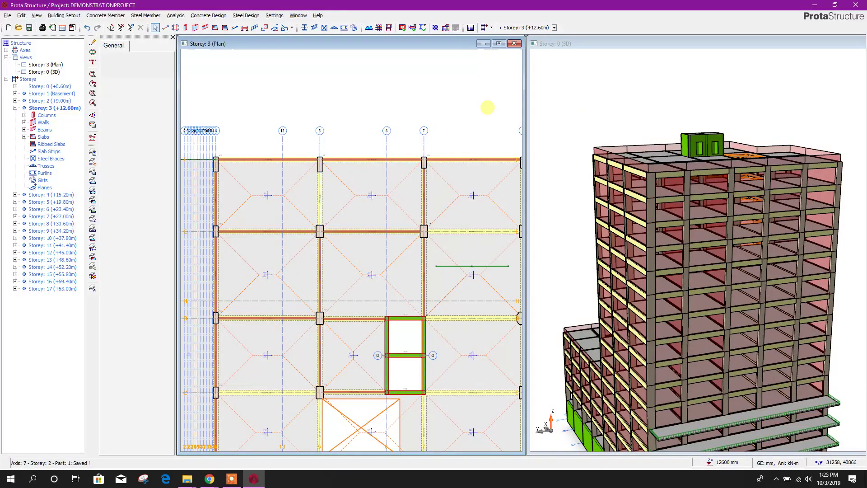
Step: Look over the storey 3 floor plan, examining its columns, beams, slabs and overall extent
scroll(336, 124, down, 3)
middle_drag(428, 228, 392, 196)
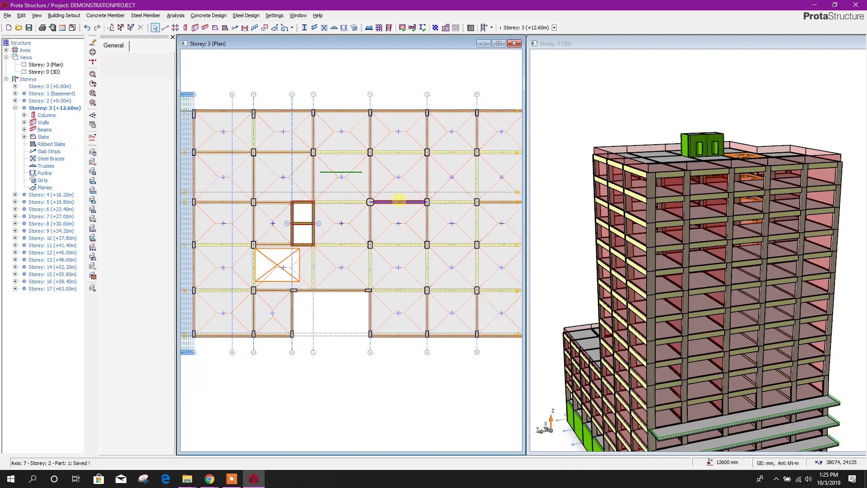
middle_drag(395, 311, 396, 326)
scroll(203, 135, up, 4)
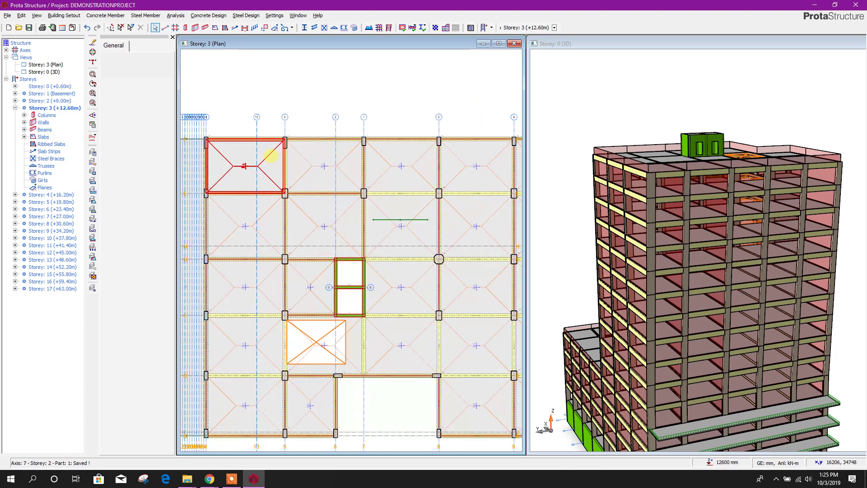
scroll(404, 169, down, 3)
scroll(349, 171, down, 1)
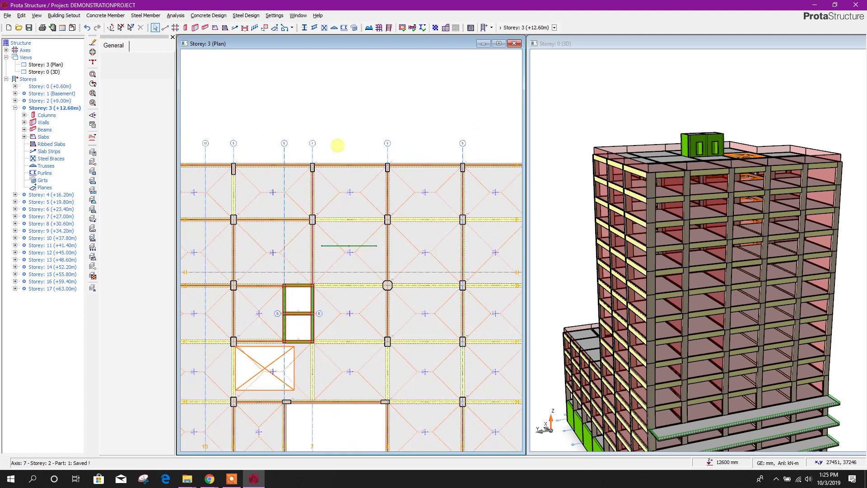
scroll(330, 161, down, 2)
scroll(354, 154, up, 1)
middle_drag(328, 136, 317, 116)
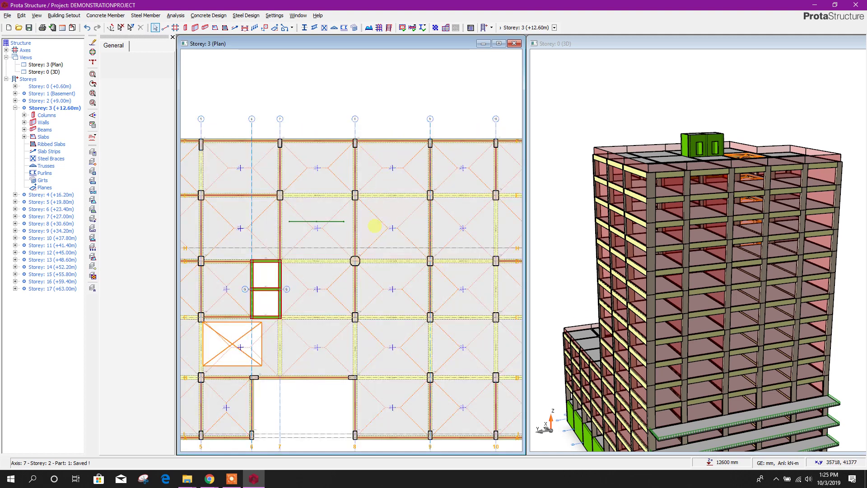
scroll(387, 300, down, 2)
middle_drag(446, 378, 436, 354)
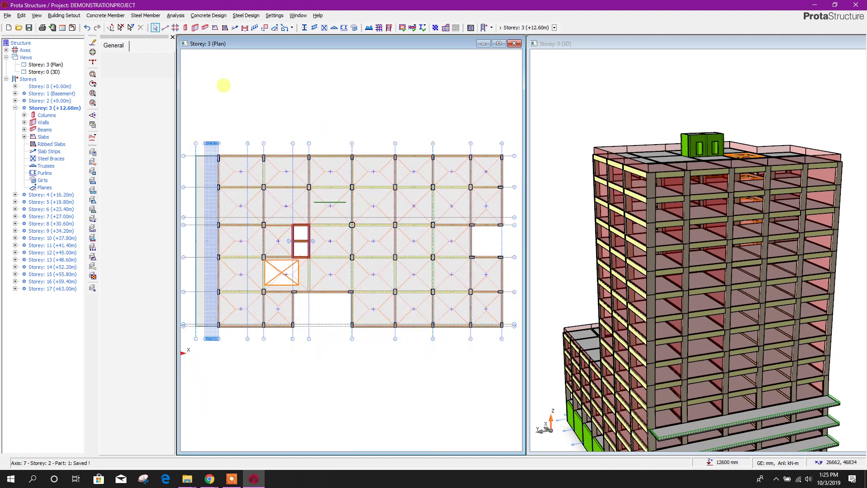
middle_drag(266, 86, 256, 56)
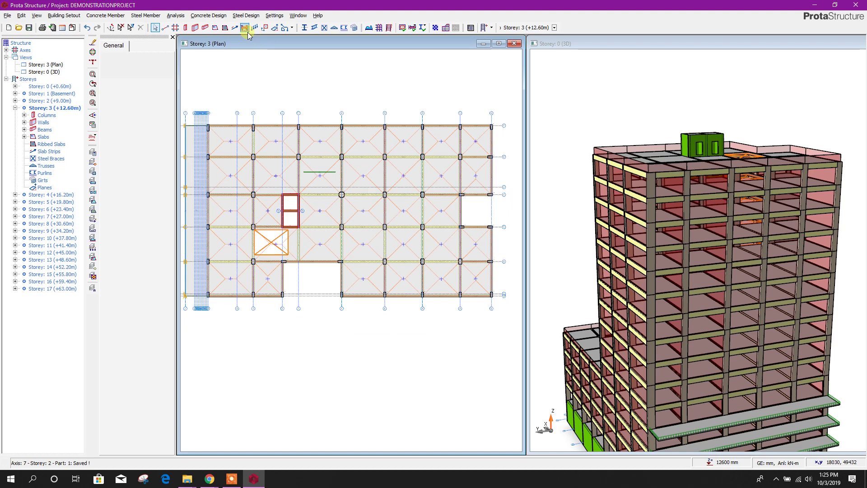
Step: Save the project and load it into ProtaDetails for detail drawing
click(208, 15)
click(221, 74)
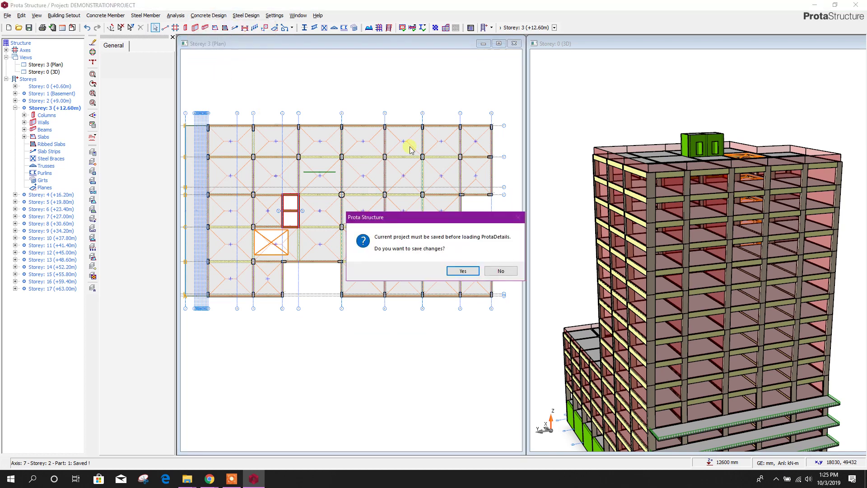
click(466, 276)
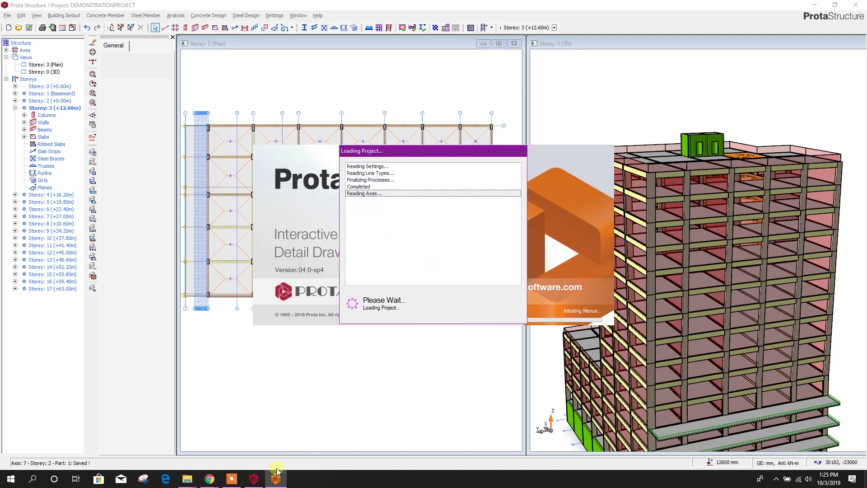
click(237, 481)
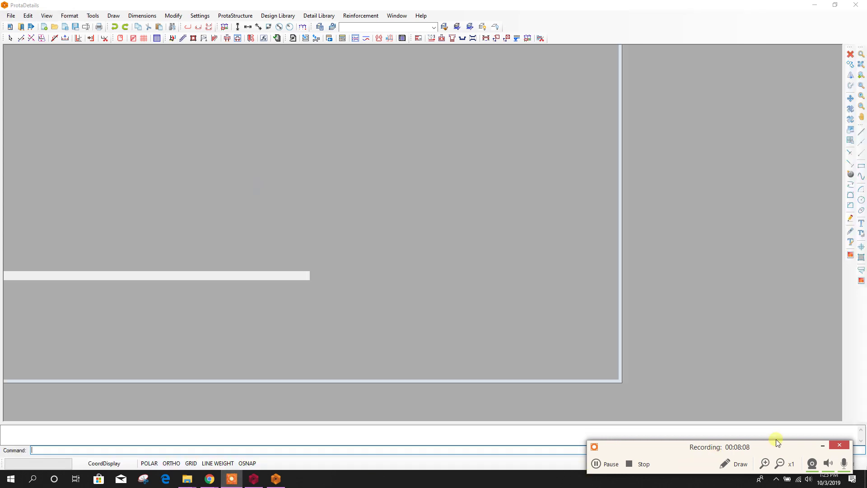
click(822, 446)
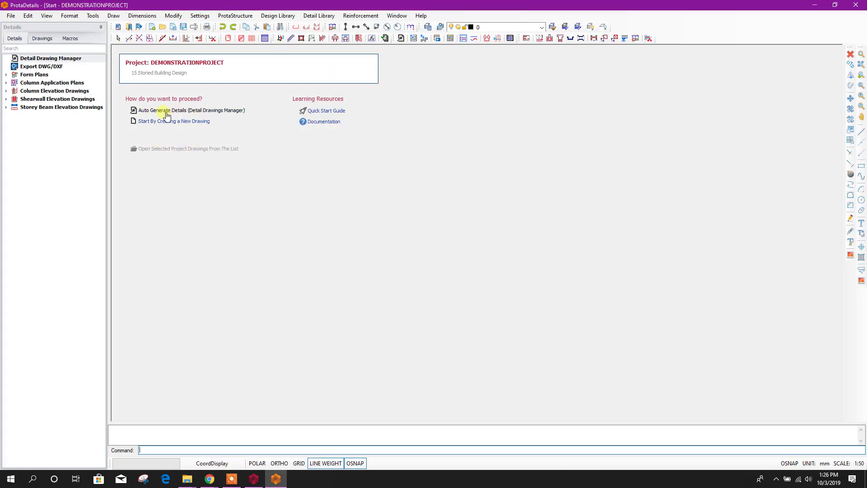
Step: Start automatic detail generation and exclude storeys 0 to 3 and 7 to 11 from the drawings
click(216, 111)
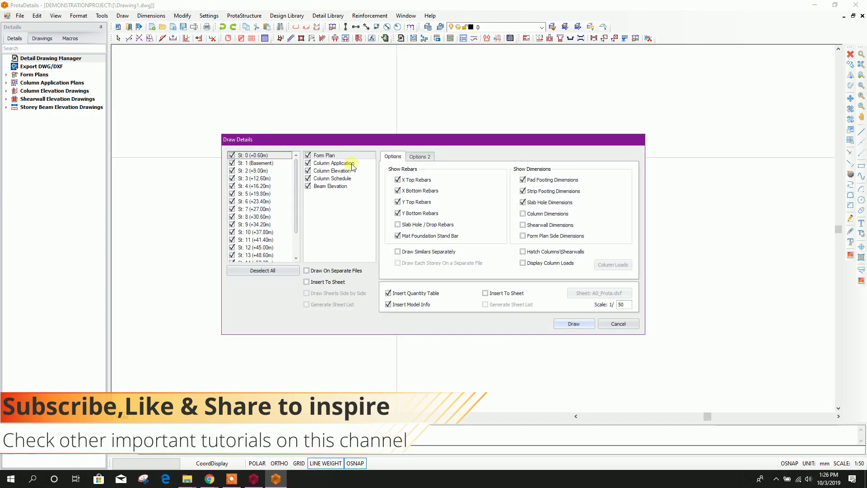
scroll(297, 186, down, 2)
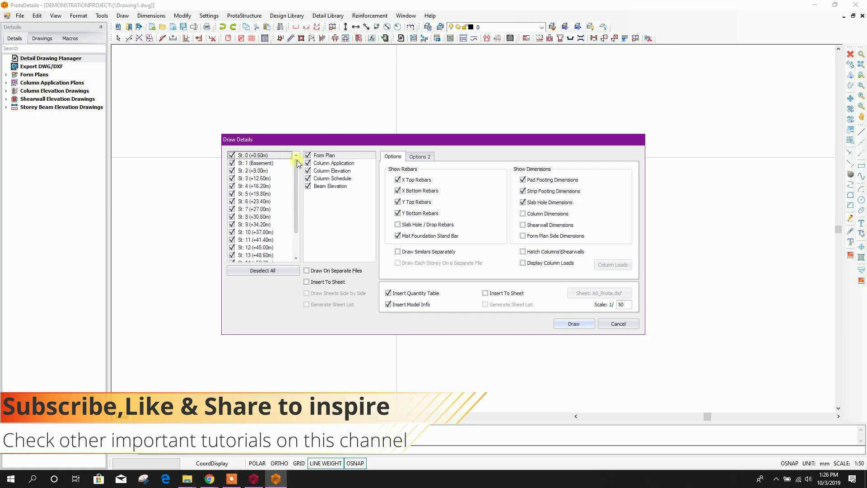
scroll(291, 249, up, 2)
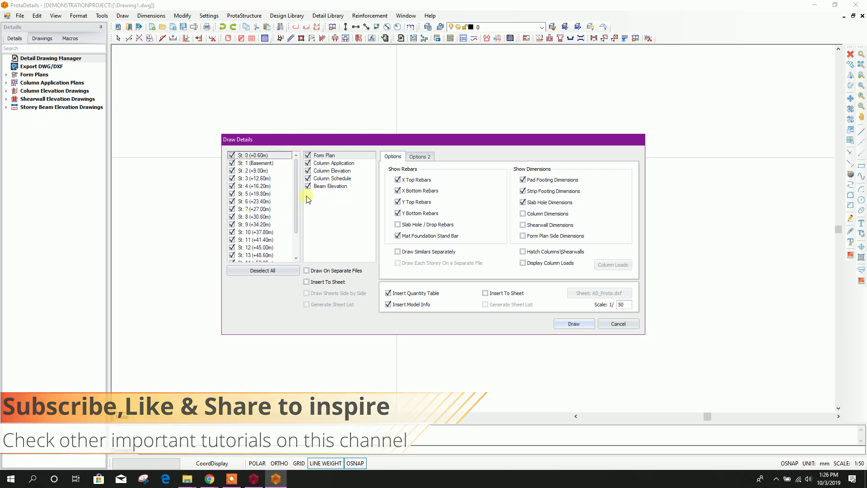
click(232, 163)
click(232, 155)
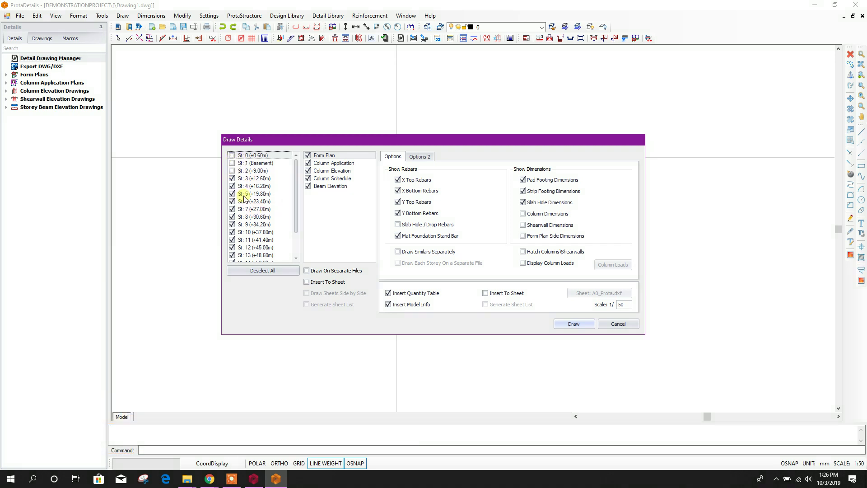
click(232, 218)
click(231, 224)
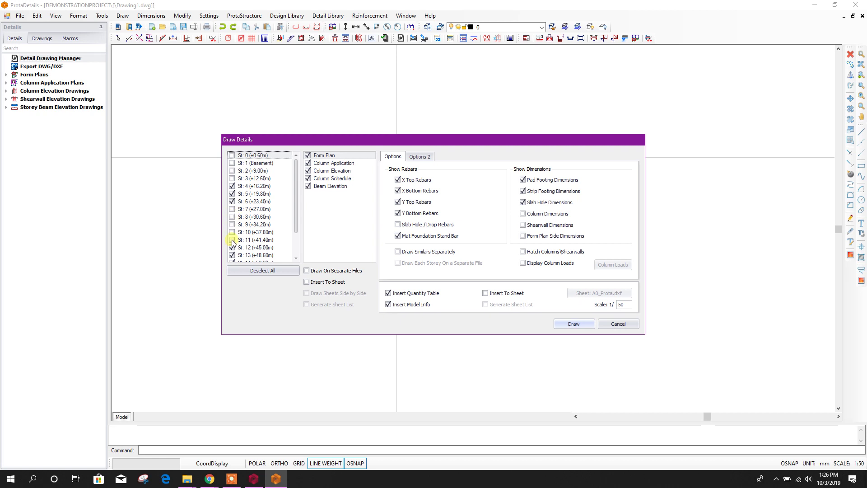
Step: Exclude storeys 12 to 17 and include storey 0 again, leaving storeys 0, 4, 5 and 6 selected
scroll(236, 260, down, 2)
click(232, 233)
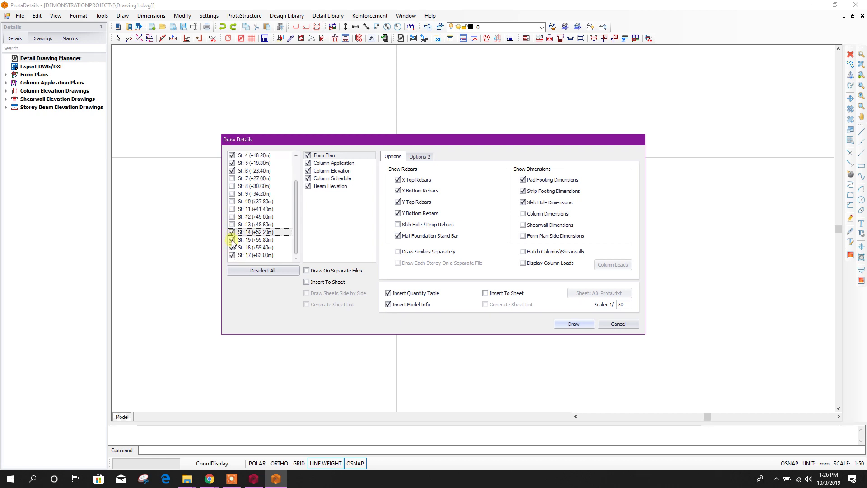
click(232, 248)
click(232, 255)
drag(295, 202, 294, 177)
click(231, 155)
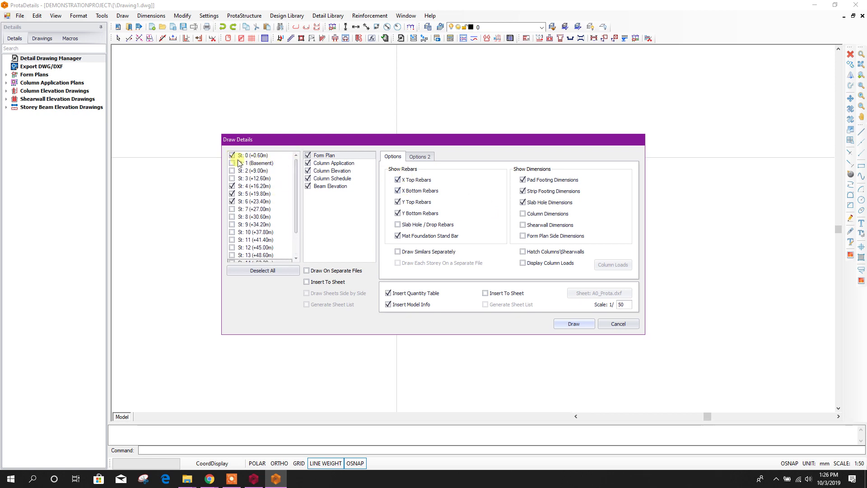
Step: Review the additional drawing options, then draw all selected detail types and place them in the new drawing
click(419, 157)
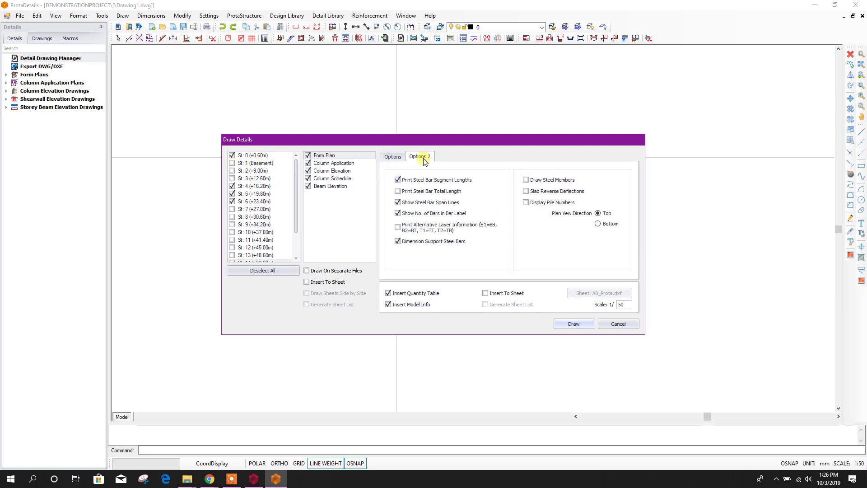
click(393, 156)
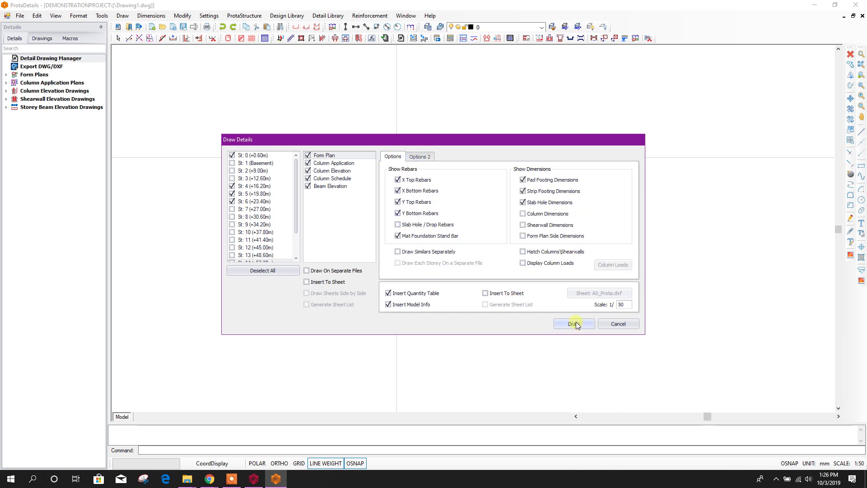
key(Return)
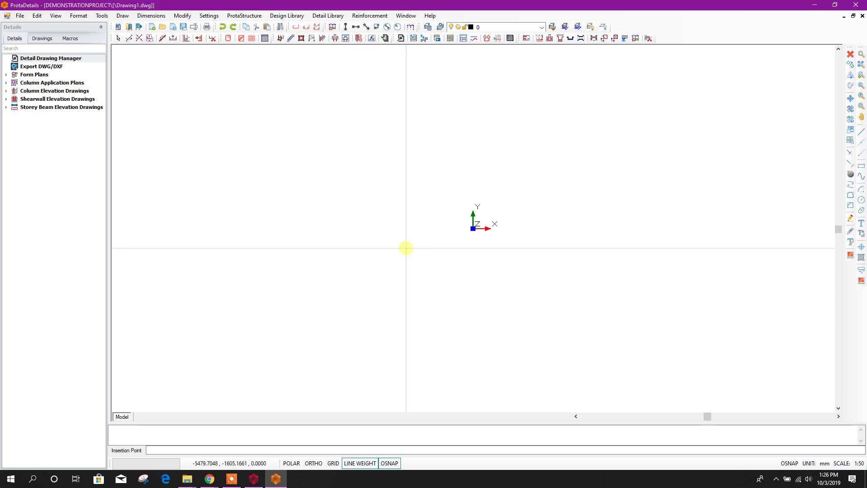
click(259, 155)
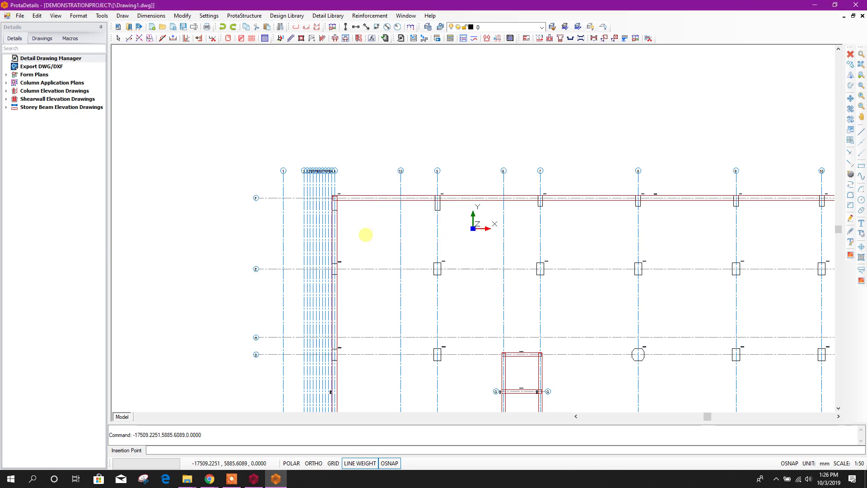
click(401, 225)
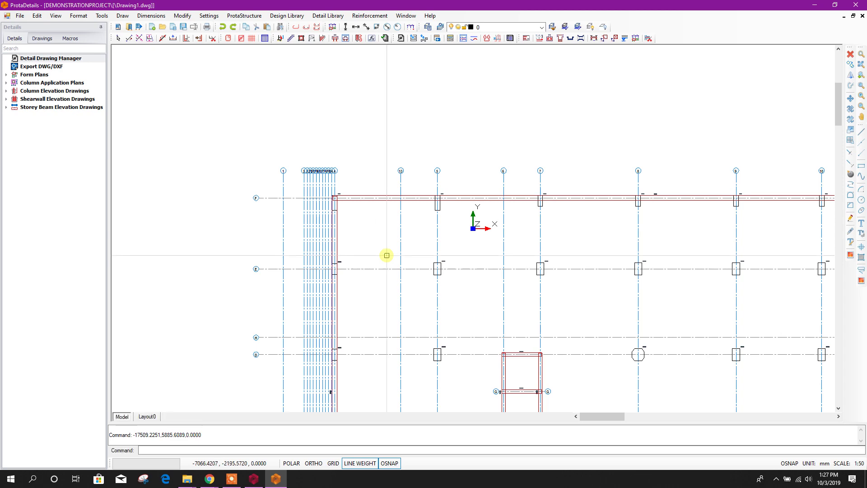
Step: Examine the generated drawing set and the column sections and links on the storey 4 column application plan
scroll(387, 255, down, 5)
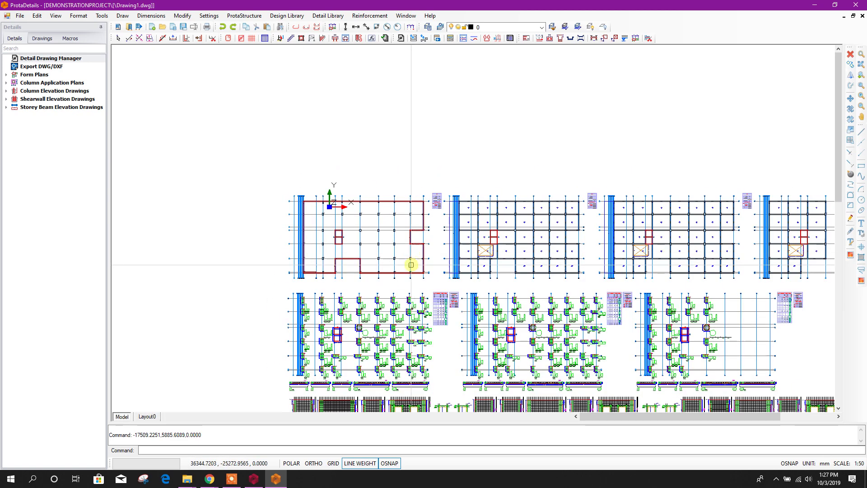
scroll(343, 339, up, 6)
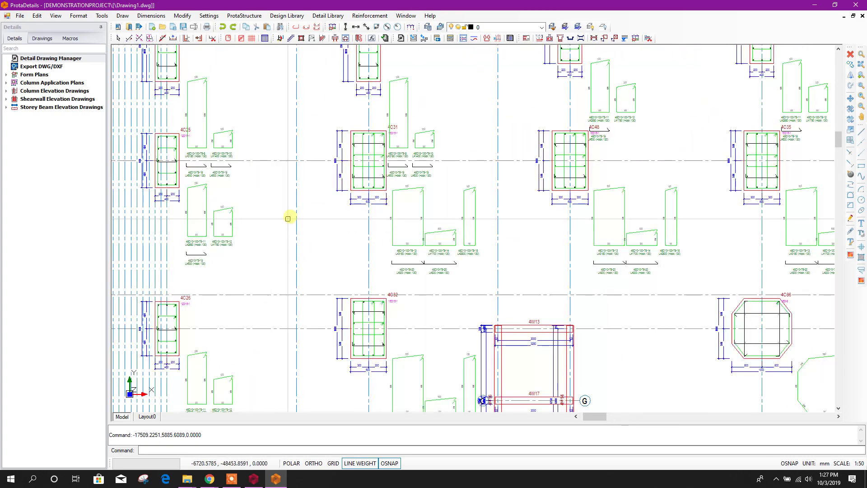
scroll(309, 246, down, 3)
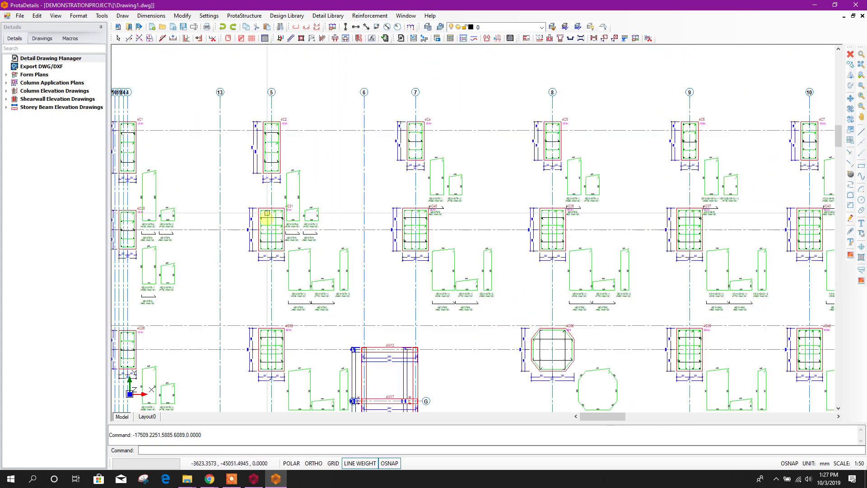
scroll(429, 329, up, 1)
mouse_move(426, 332)
middle_down()
mouse_move(406, 279)
mouse_move(389, 271)
middle_up()
scroll(360, 249, down, 2)
middle_drag(534, 280, 388, 289)
scroll(500, 259, up, 1)
scroll(501, 258, down, 4)
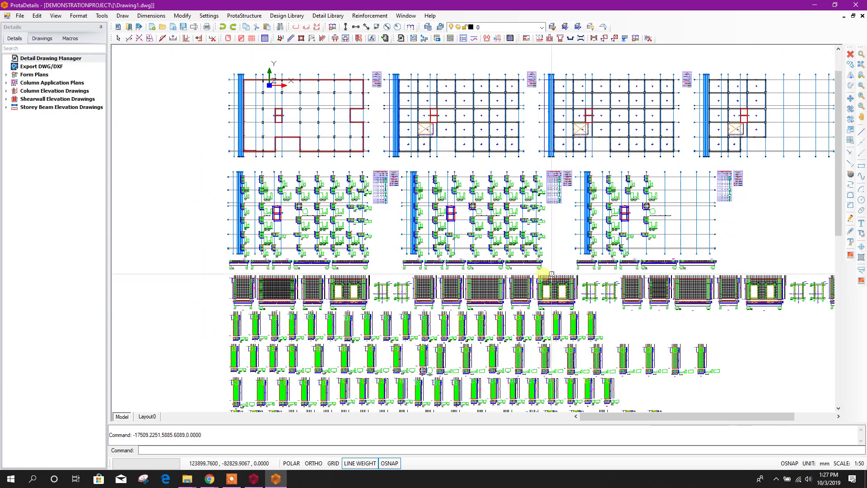
Step: Compare the column application plans of the drawn storeys, including their column sections, link shapes and quantity tables
scroll(325, 212, up, 4)
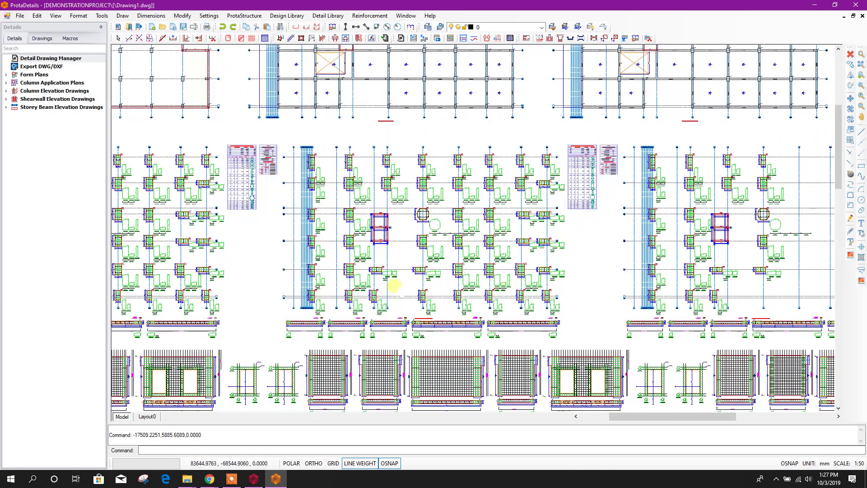
scroll(396, 287, down, 1)
middle_drag(471, 309, 664, 288)
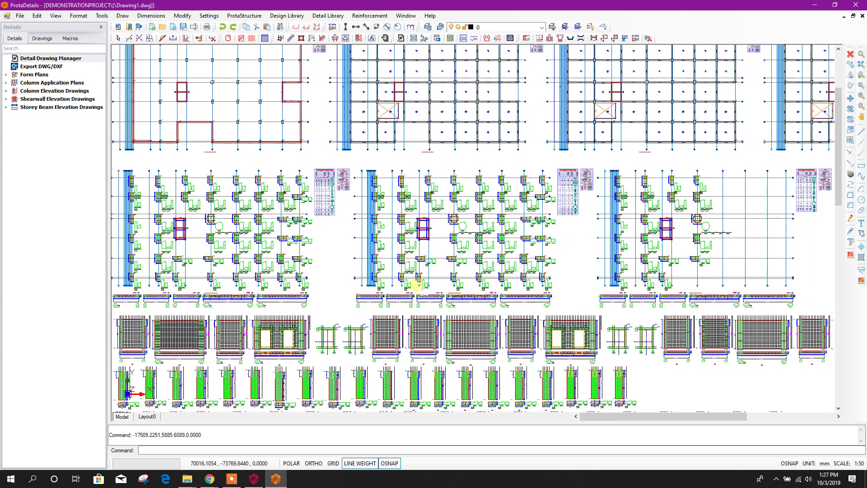
middle_drag(414, 285, 596, 281)
scroll(402, 243, up, 2)
scroll(447, 144, up, 2)
scroll(482, 198, down, 2)
scroll(472, 154, up, 2)
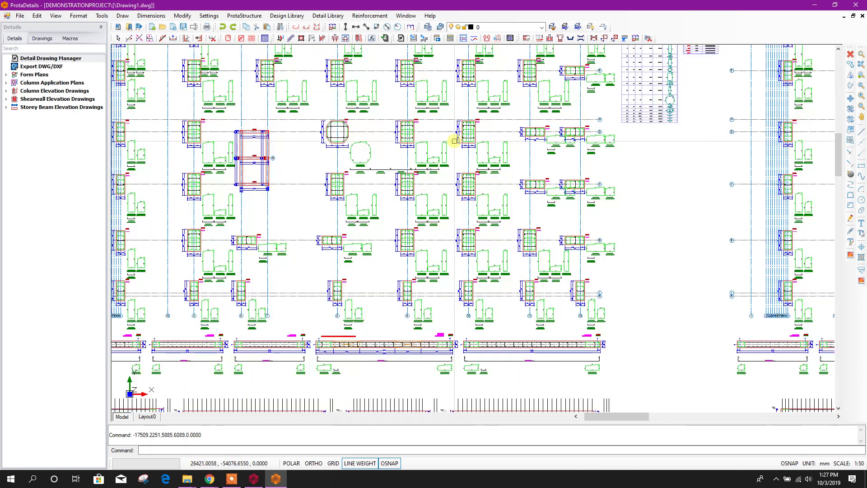
scroll(358, 229, down, 4)
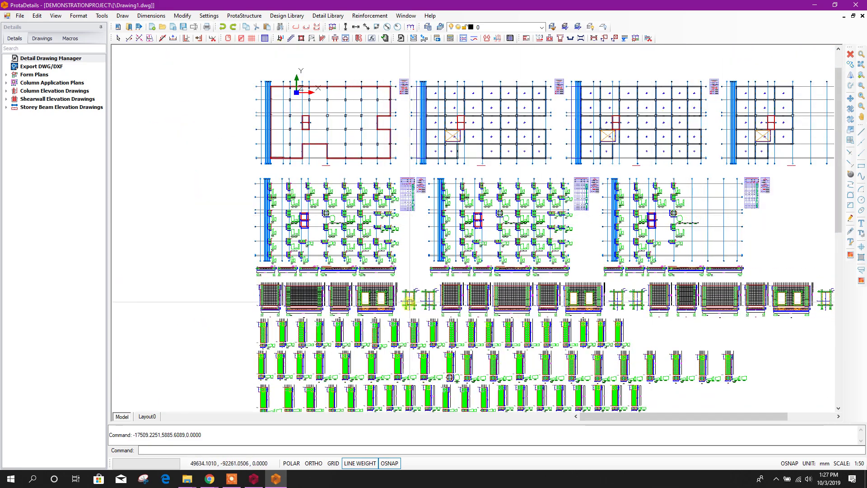
Step: Inspect the reinforcement elevation of the shearwall with two openings, including its mesh and opening bars
scroll(425, 273, up, 3)
scroll(280, 252, up, 2)
scroll(513, 209, up, 3)
scroll(526, 173, down, 4)
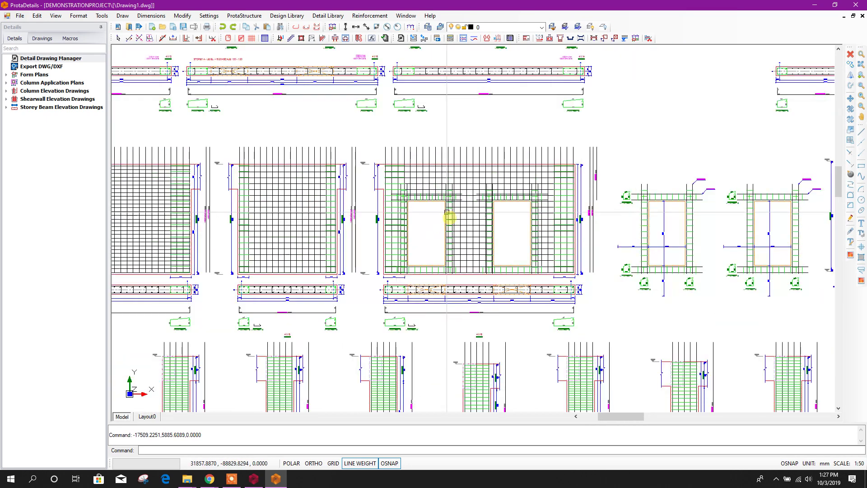
scroll(390, 211, up, 3)
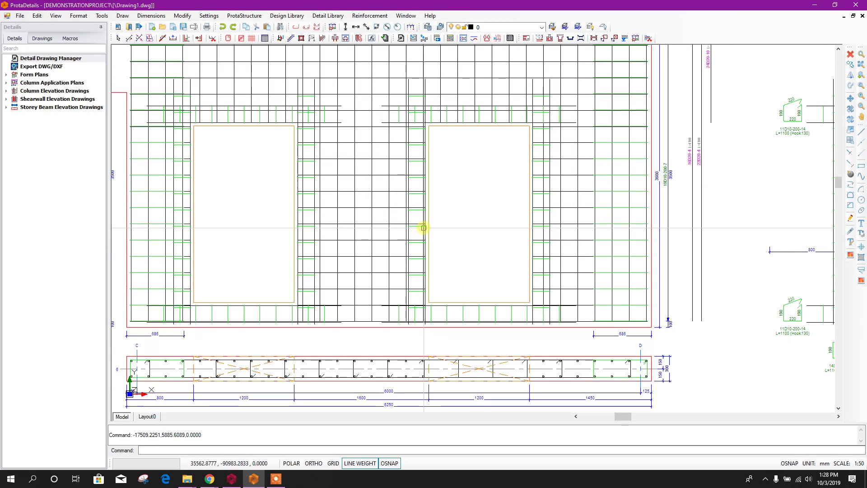
middle_drag(383, 232, 436, 239)
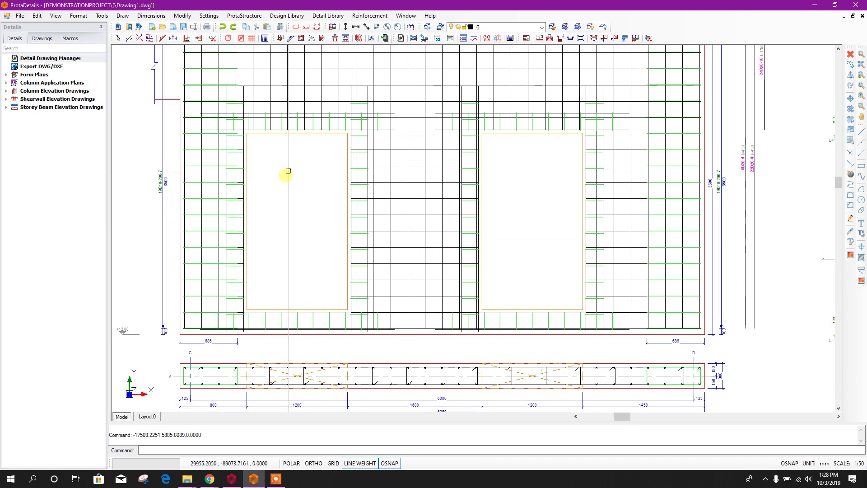
middle_drag(259, 172, 258, 178)
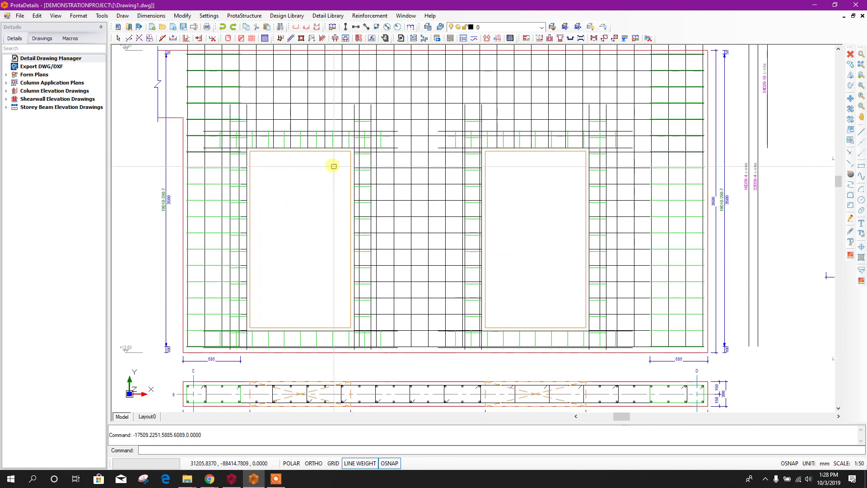
middle_drag(358, 191, 363, 210)
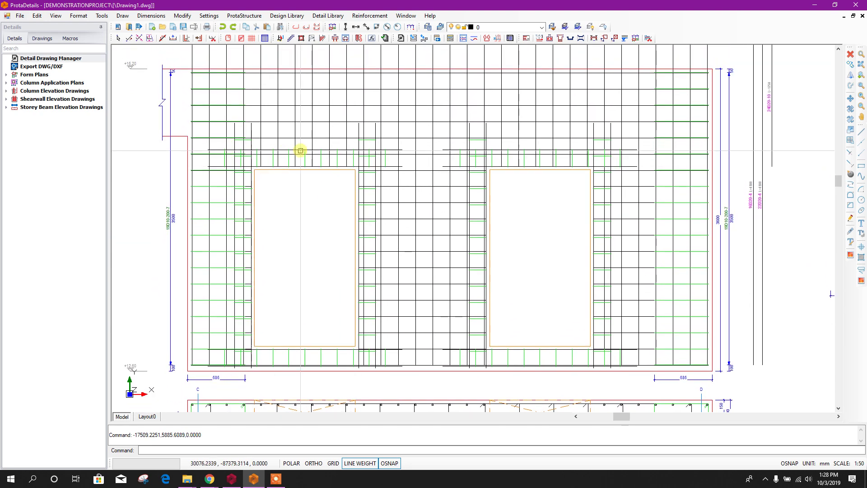
Step: Check the cross-section of the shearwall with two openings and the separate reinforcement details of its openings
scroll(292, 148, down, 2)
scroll(314, 164, up, 4)
scroll(433, 238, down, 2)
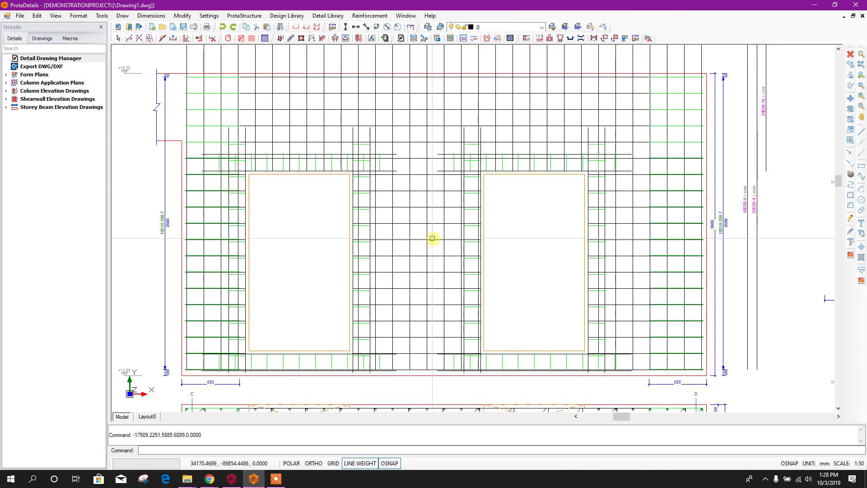
middle_drag(494, 269, 417, 254)
middle_drag(537, 280, 516, 271)
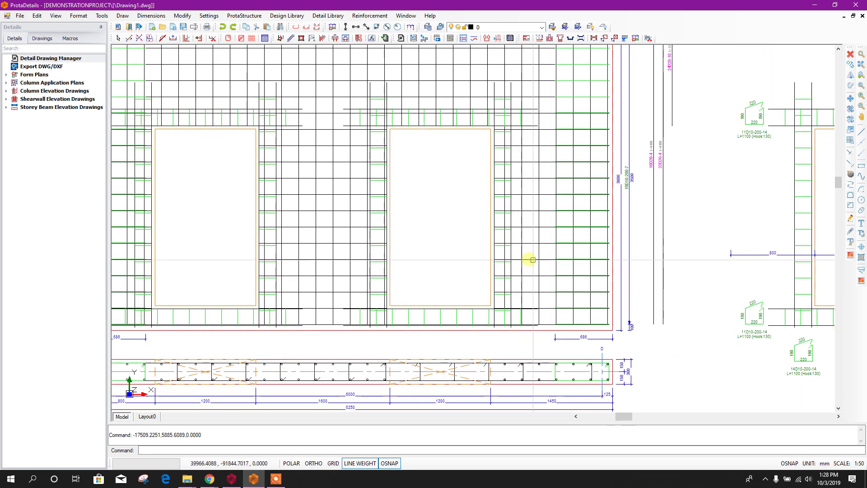
scroll(609, 274, down, 7)
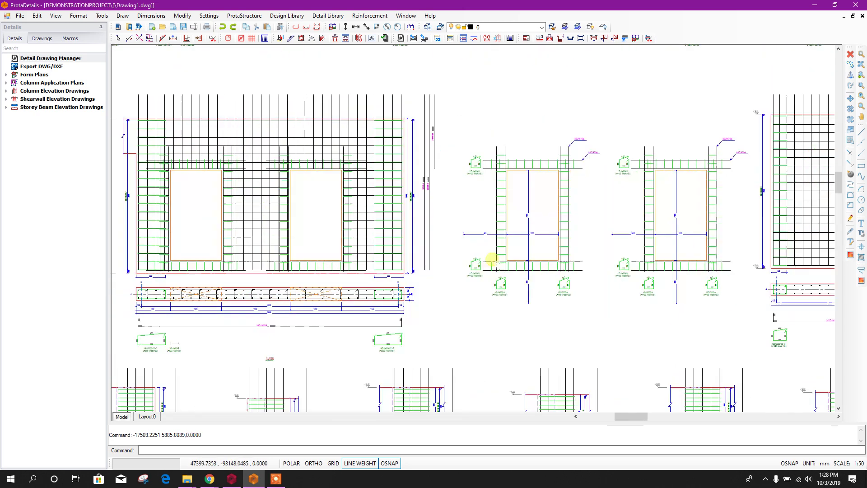
Step: Look over the remaining shearwall elevations and sections in the other storeys' drawings
scroll(562, 289, up, 5)
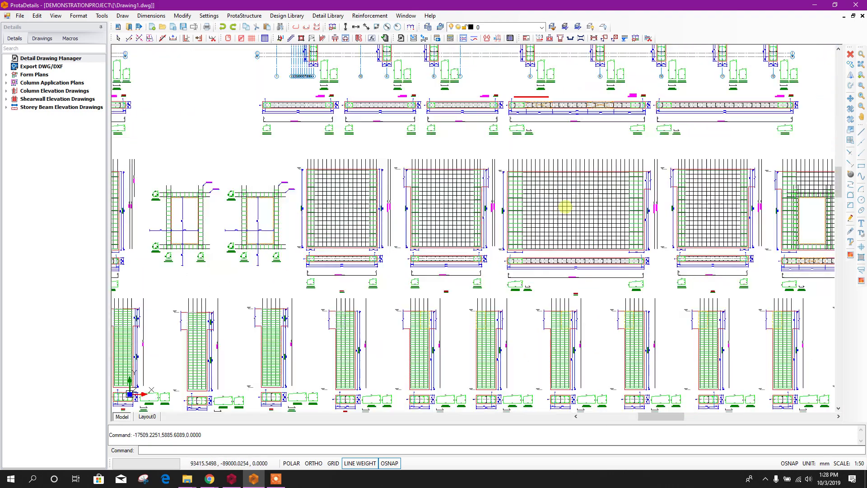
scroll(418, 258, down, 1)
scroll(555, 245, up, 2)
scroll(605, 271, down, 3)
scroll(476, 217, up, 4)
scroll(453, 189, down, 5)
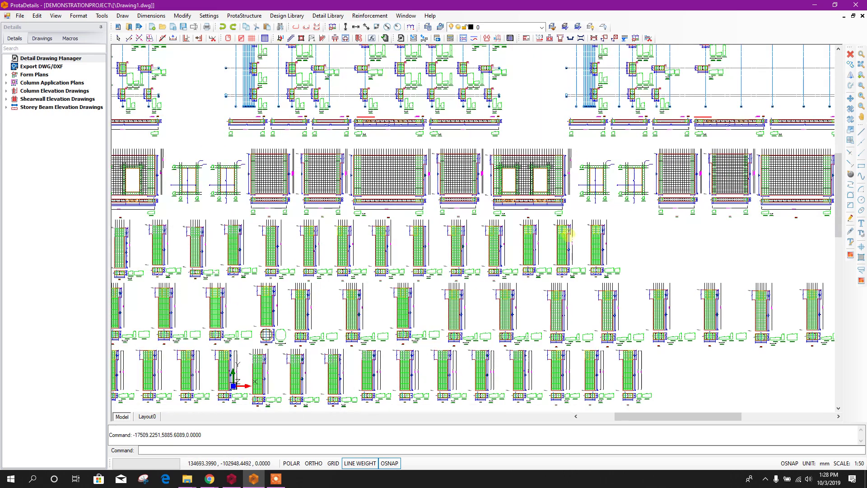
Step: Survey the rows of column elevation drawings down to the column schedule
scroll(634, 247, down, 4)
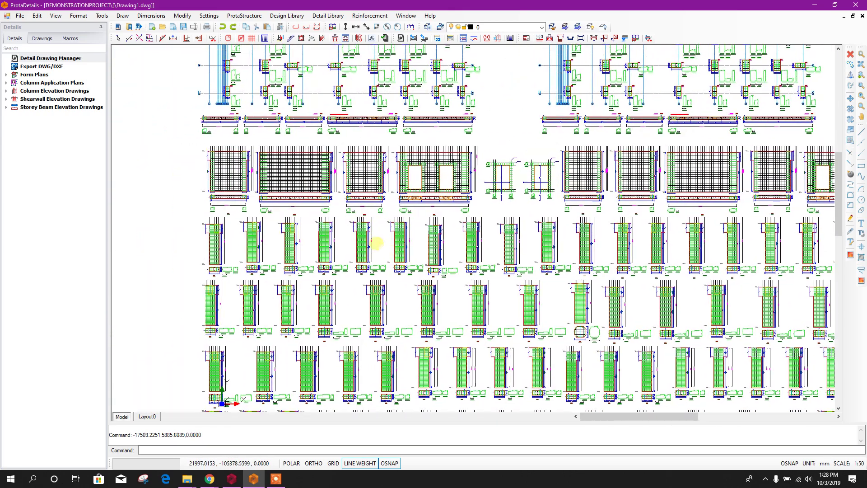
scroll(658, 222, up, 5)
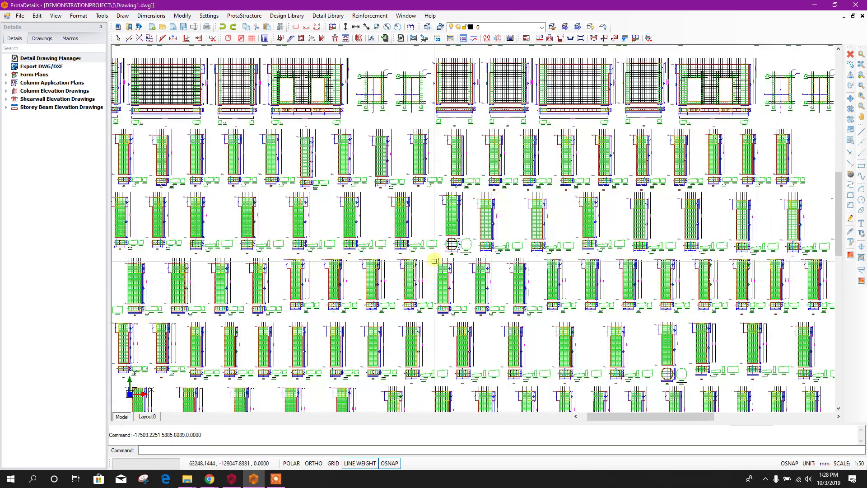
scroll(445, 296, down, 2)
scroll(393, 251, up, 2)
scroll(476, 335, down, 3)
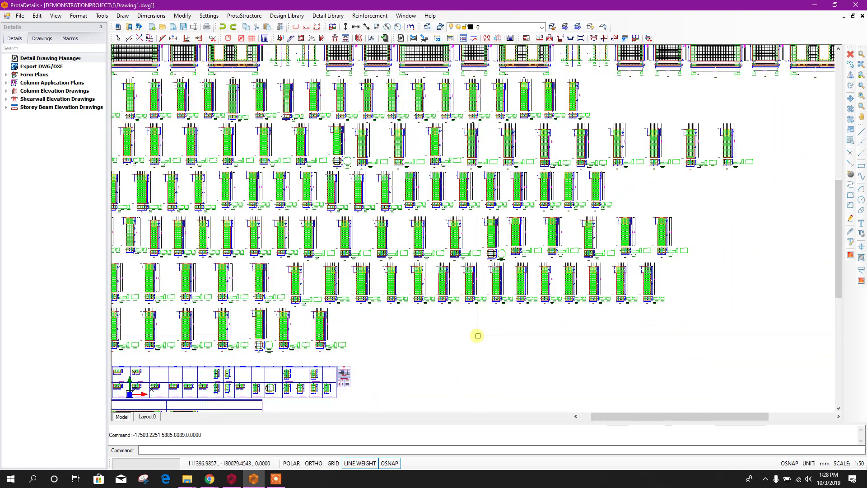
scroll(420, 314, up, 2)
middle_drag(423, 314, 396, 233)
middle_drag(567, 384, 478, 276)
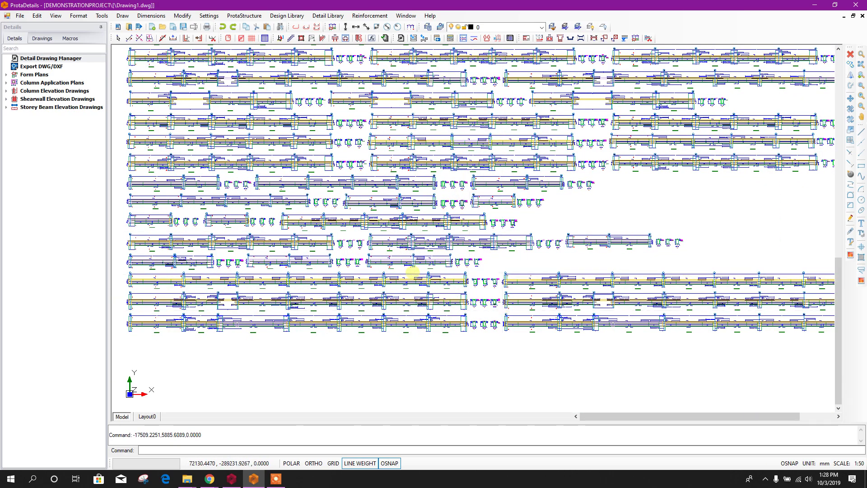
Step: Review the beam elevations, the beam quantity take-off table and the concrete beam rebar schedule
scroll(601, 238, down, 3)
scroll(511, 185, up, 2)
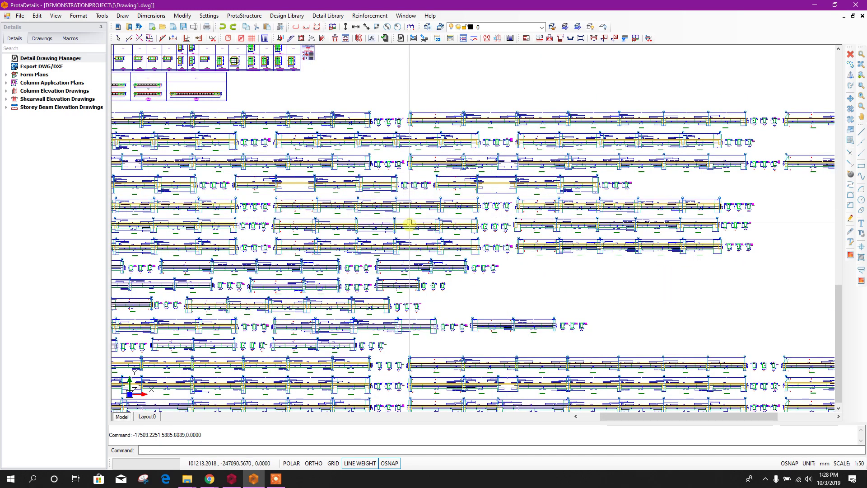
scroll(666, 270, down, 2)
scroll(473, 271, up, 1)
scroll(651, 208, up, 3)
scroll(651, 209, up, 5)
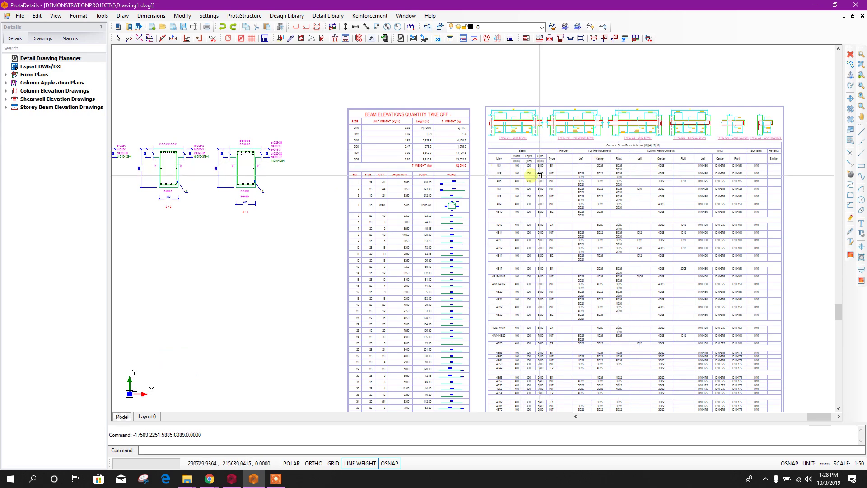
Step: Survey the whole drawing set from the beam schedules back through the form plans, column application plans and column elevation rows
scroll(384, 149, down, 5)
scroll(378, 144, down, 4)
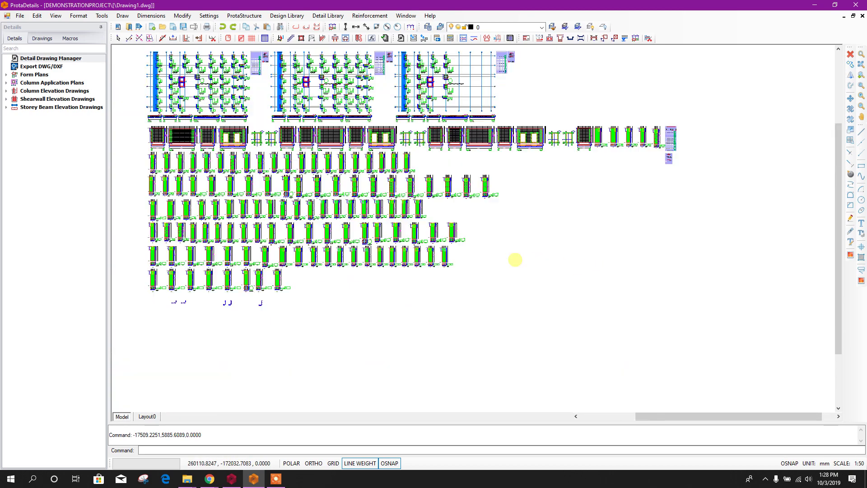
scroll(381, 175, up, 1)
scroll(381, 175, up, 6)
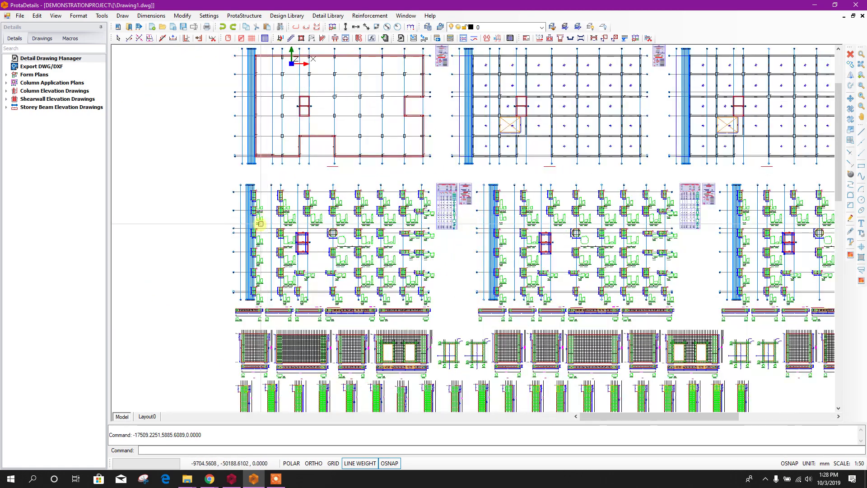
scroll(301, 188, down, 3)
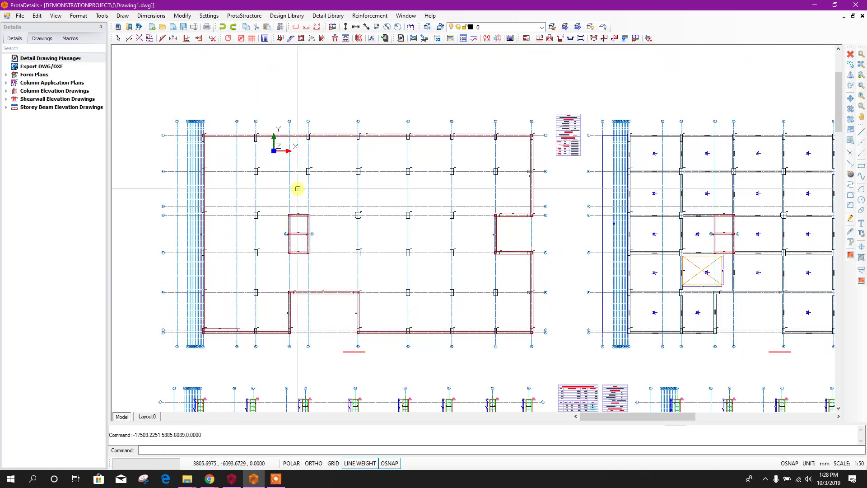
scroll(294, 204, up, 6)
scroll(293, 204, up, 2)
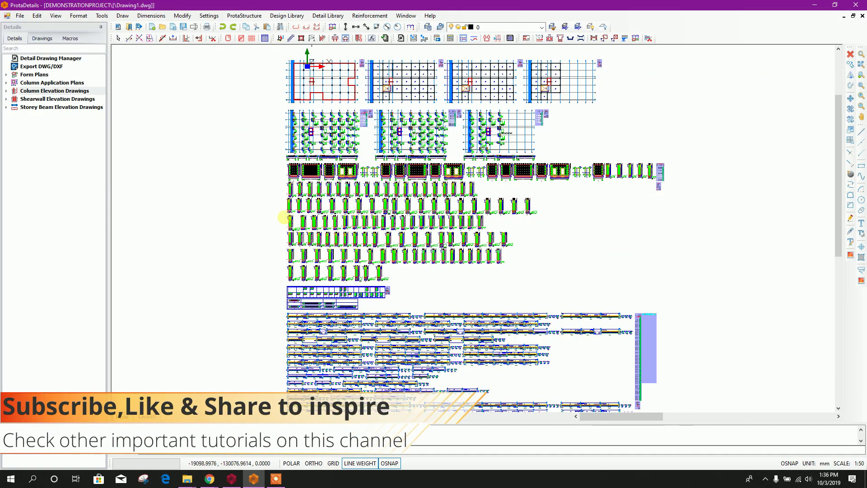
scroll(283, 217, up, 5)
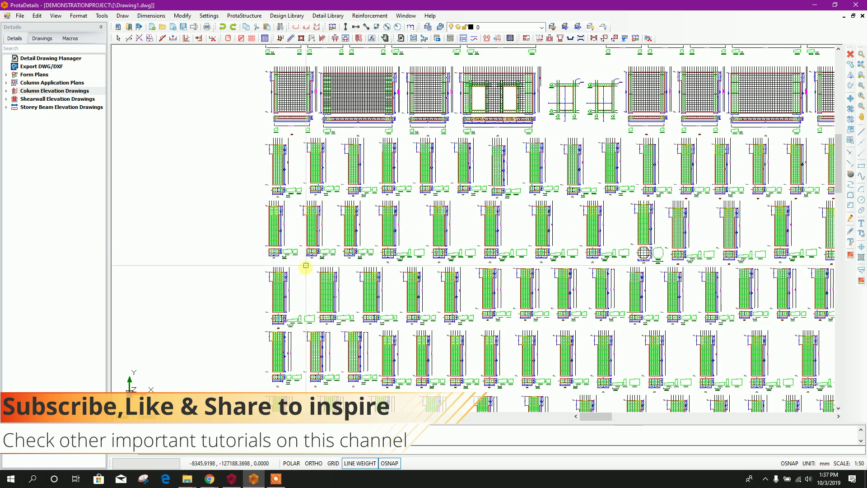
middle_drag(304, 267, 333, 277)
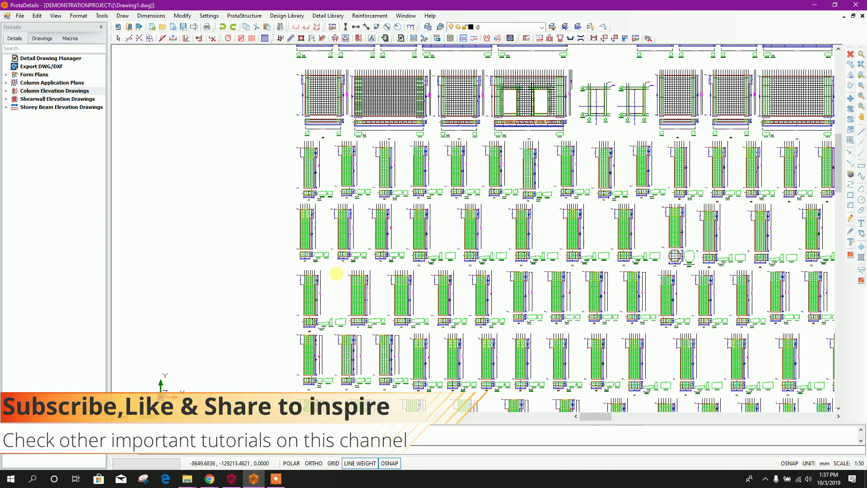
Step: List the Basement storey's columns under the column elevation drawings and check which drawing options column 1C1 offers
click(6, 91)
click(15, 99)
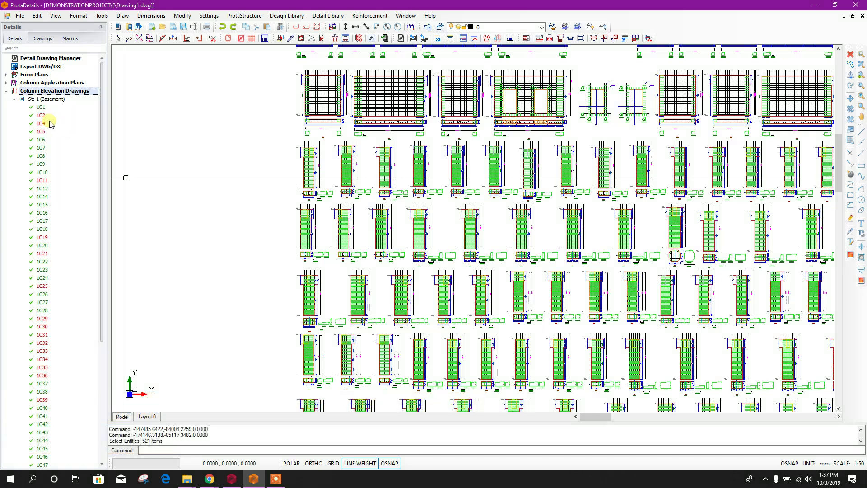
click(42, 108)
right_click(42, 109)
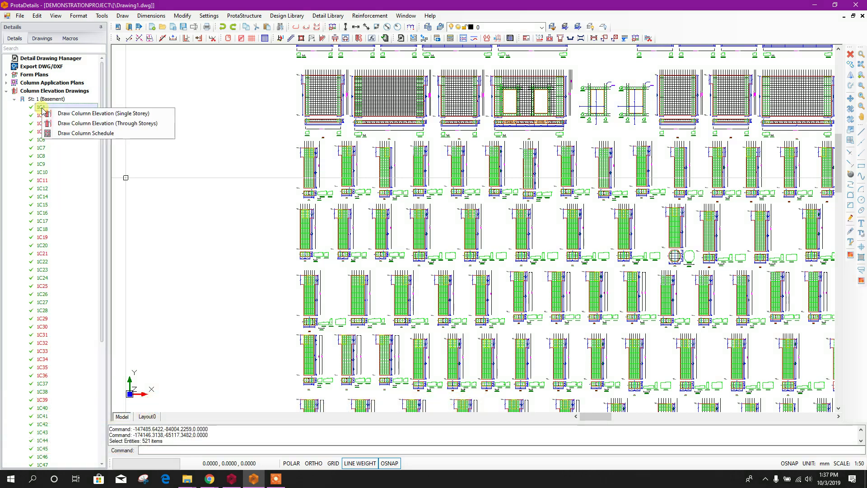
click(44, 197)
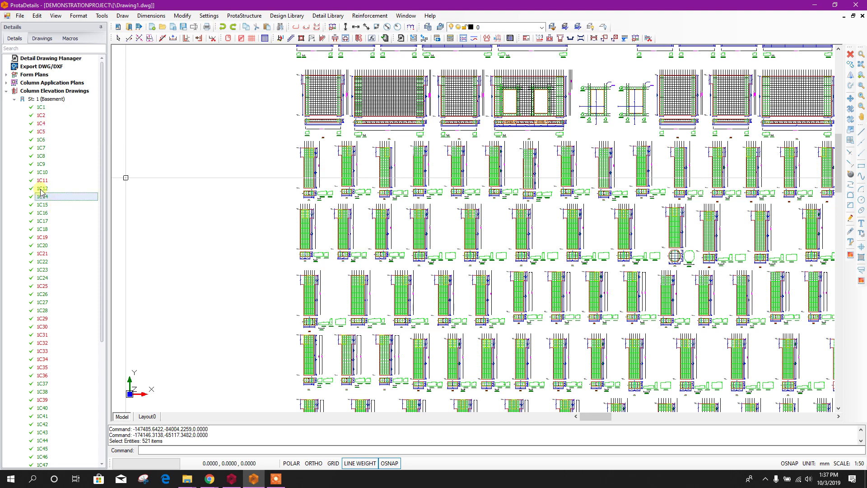
scroll(69, 263, down, 3)
scroll(54, 181, up, 3)
Step: Draw the through-storeys elevation of column 1C2 and place it in the empty area beside the existing column elevations
right_click(42, 116)
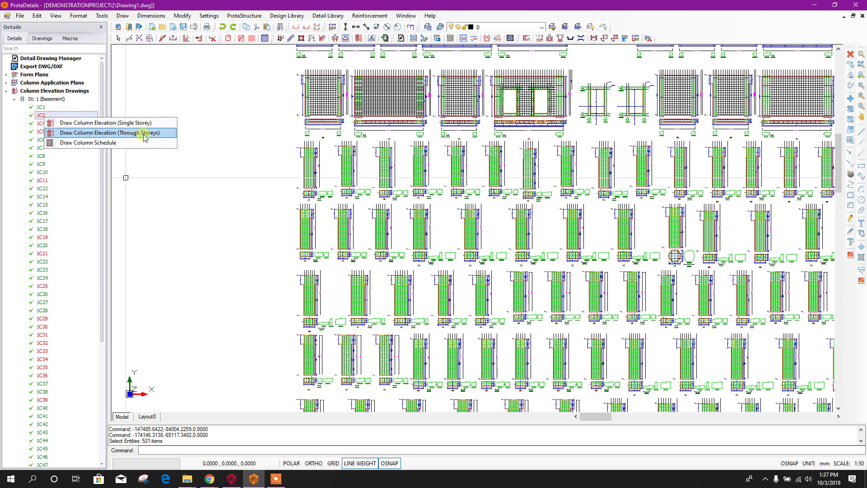
click(90, 133)
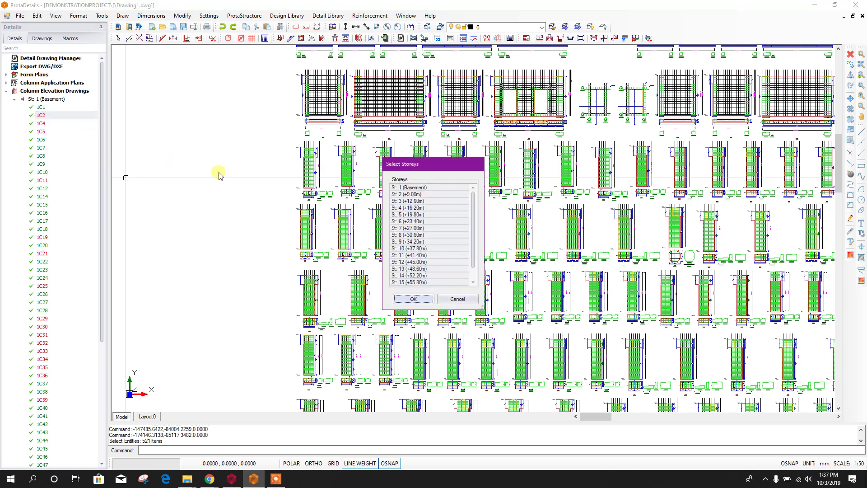
click(413, 299)
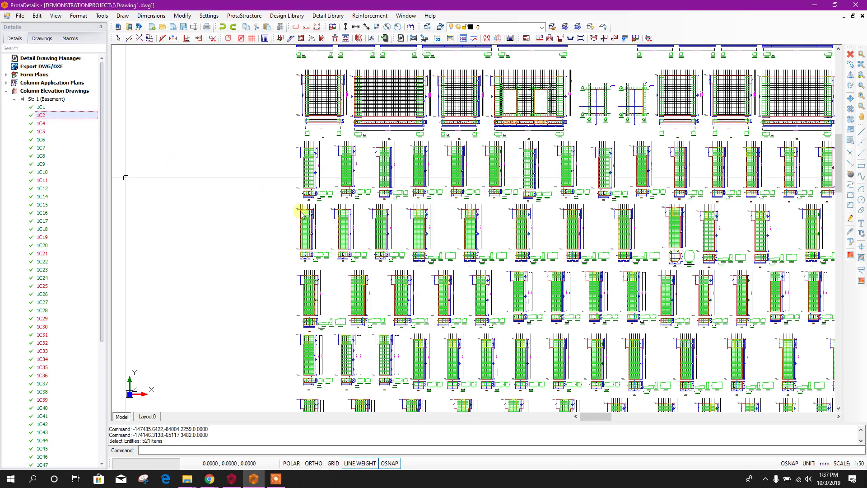
scroll(256, 173, down, 3)
middle_drag(165, 165, 388, 163)
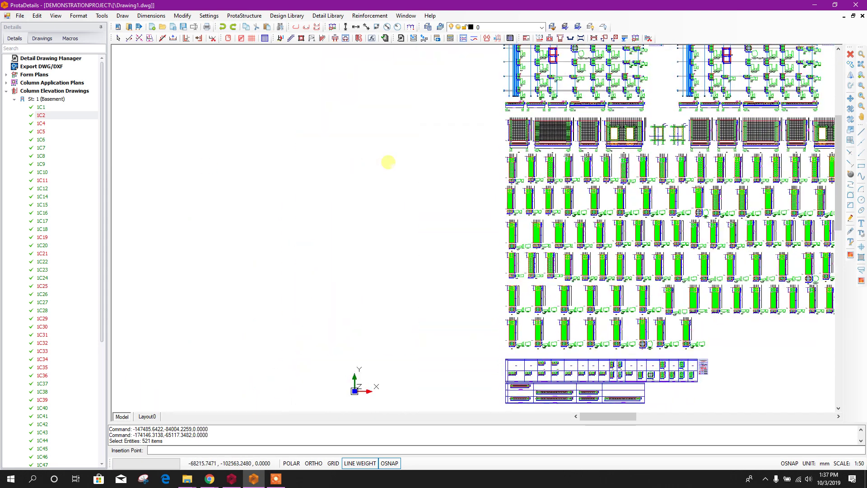
click(255, 149)
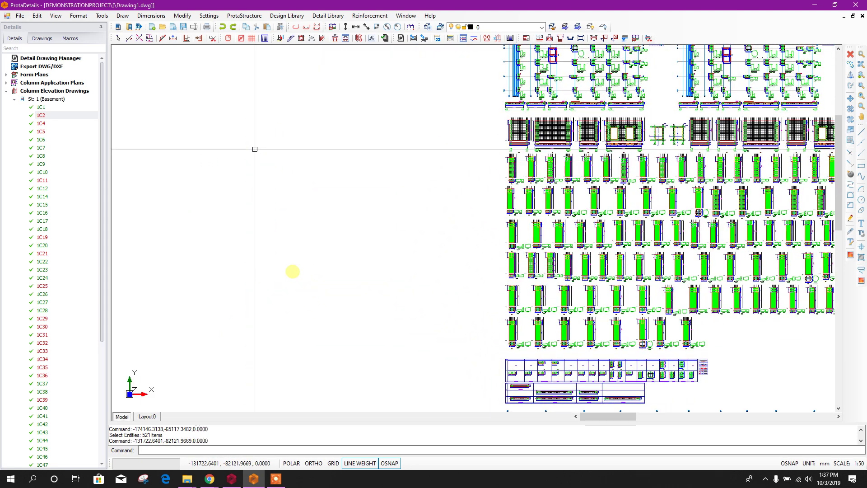
Step: Examine column 1C2's continuous elevation over the building height, with the cross-section and link details at each storey
scroll(341, 265, up, 6)
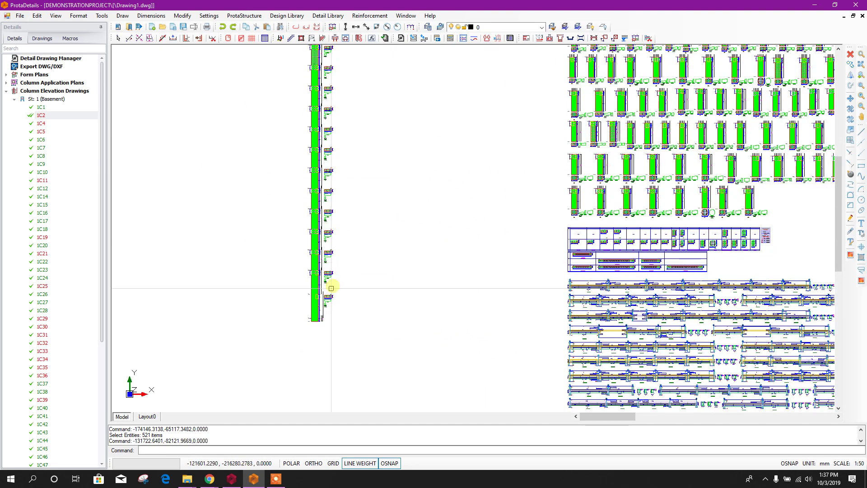
scroll(323, 212, down, 5)
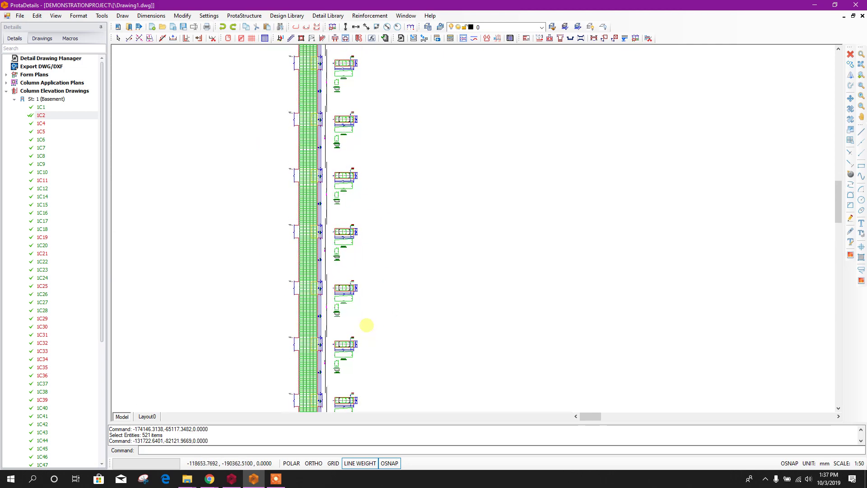
scroll(316, 358, up, 4)
scroll(333, 218, down, 4)
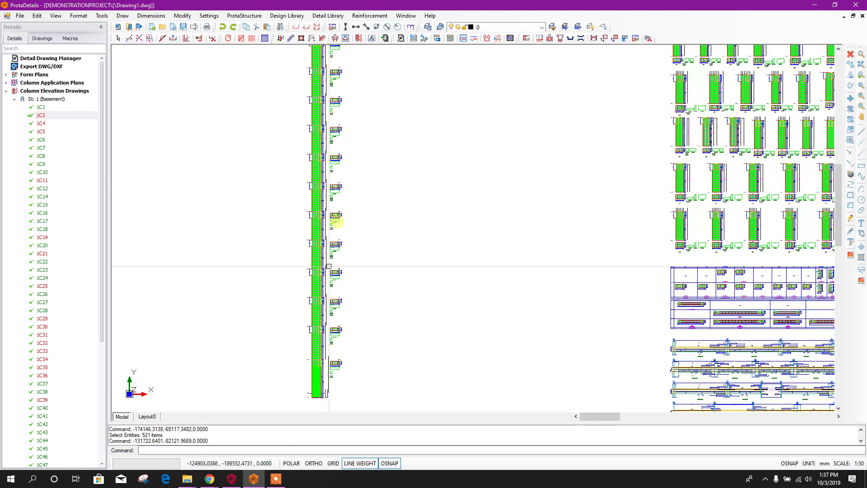
scroll(311, 81, up, 5)
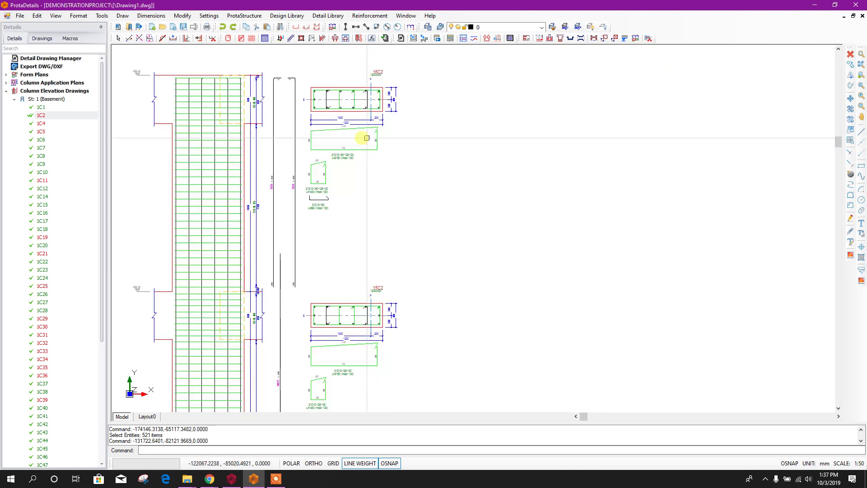
scroll(352, 168, up, 3)
scroll(333, 110, down, 5)
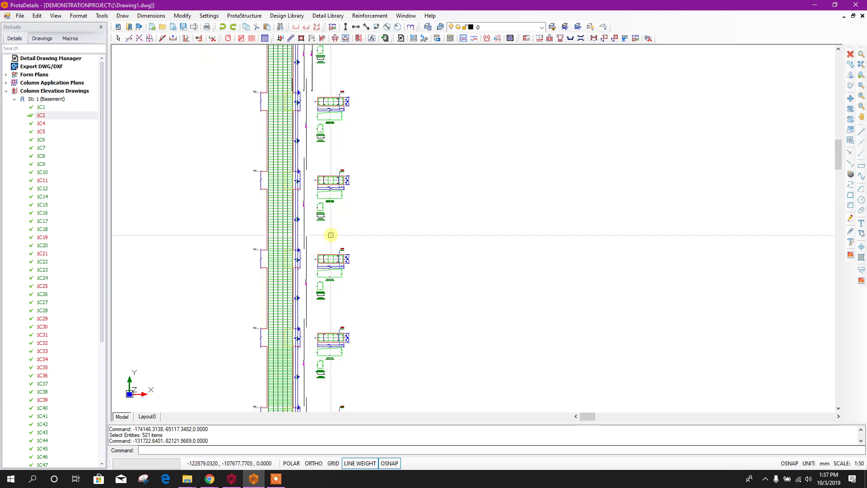
scroll(336, 178, up, 4)
scroll(327, 147, down, 3)
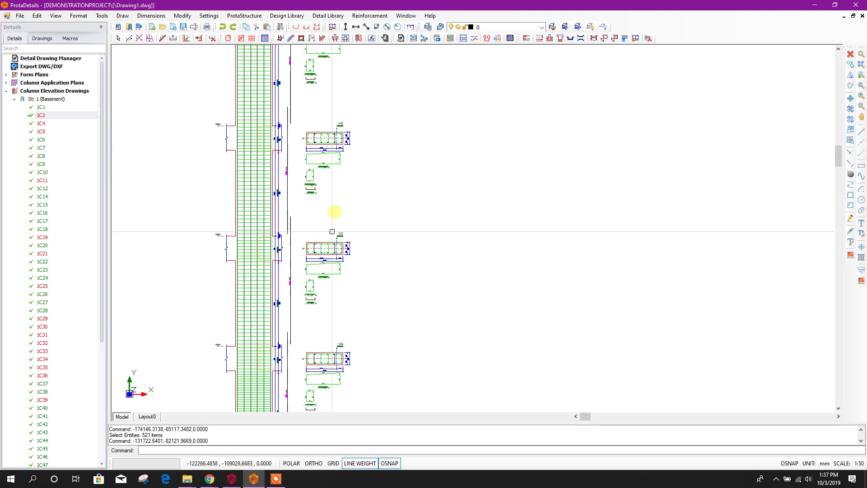
middle_drag(314, 286, 325, 258)
scroll(325, 258, up, 2)
scroll(319, 236, down, 2)
Step: Draw the through-storeys elevation of column 1C1 and place it in the empty area beside column 1C2's elevation
click(41, 108)
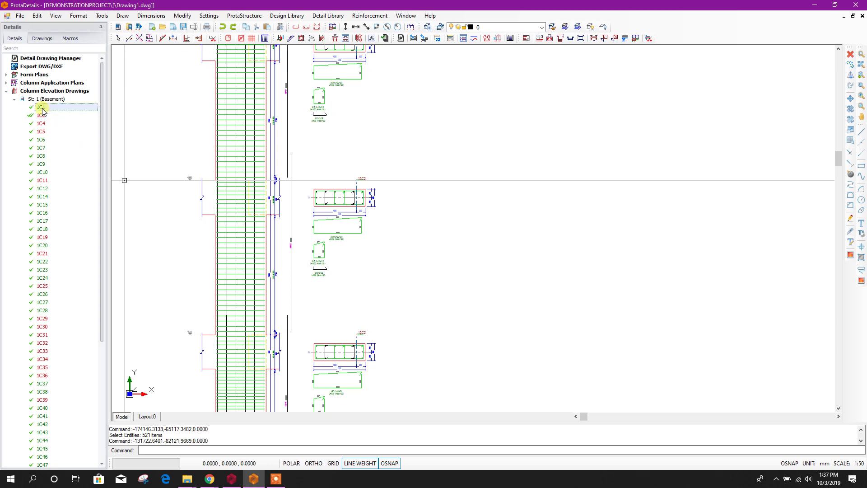
right_click(42, 111)
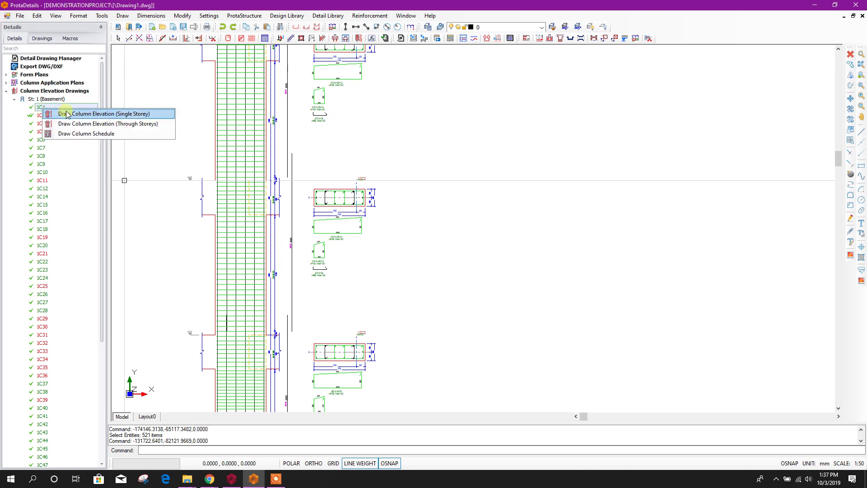
click(91, 124)
drag(472, 222, 473, 260)
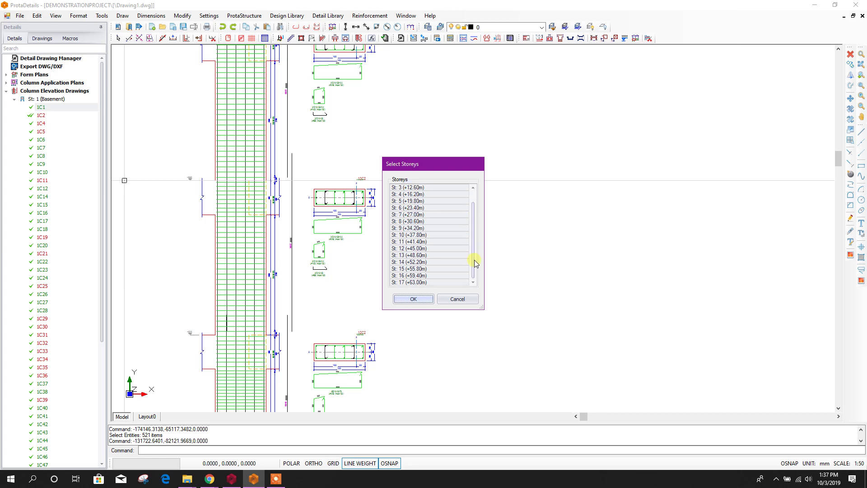
click(450, 297)
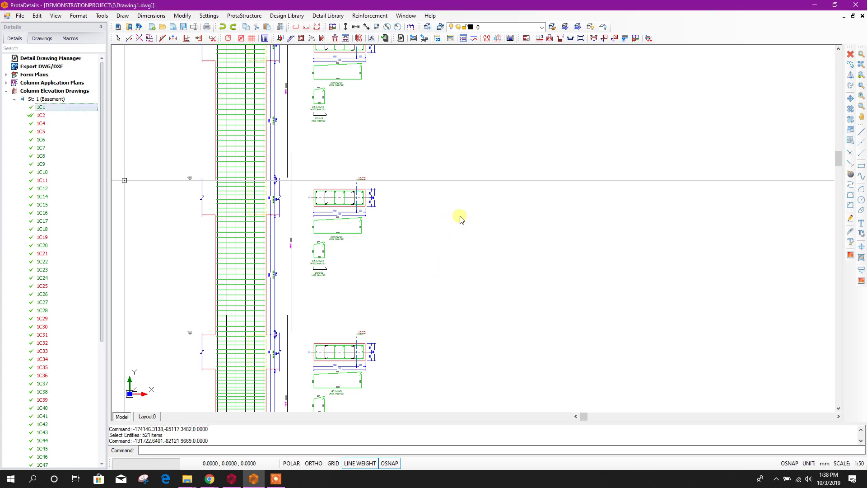
scroll(472, 195, down, 3)
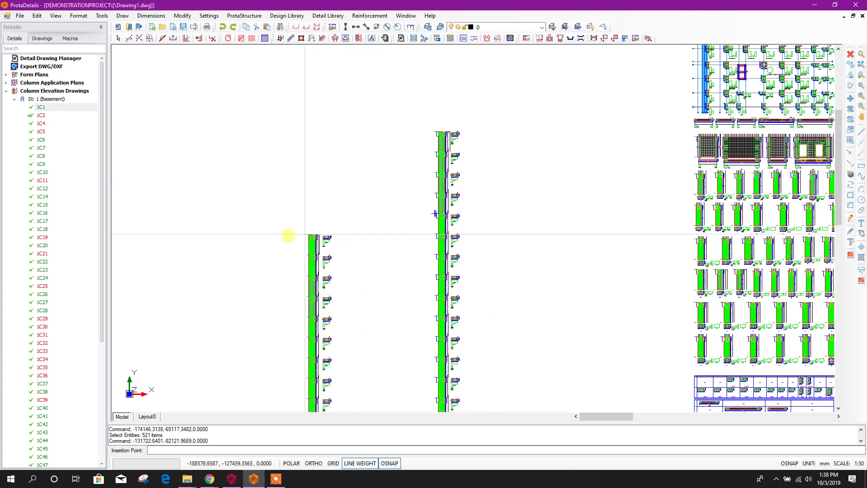
middle_drag(290, 232, 451, 181)
click(382, 82)
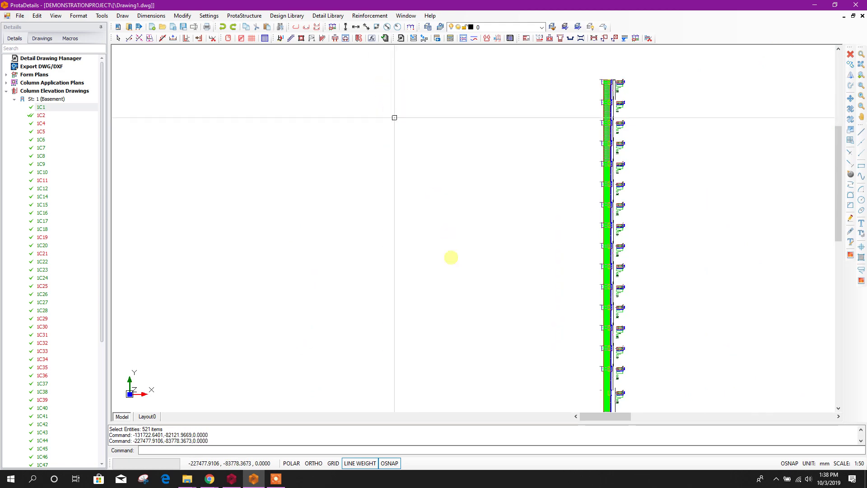
Step: Examine the basement part of column 1C1's elevation, including its cross-section and separate link details
scroll(407, 310, up, 5)
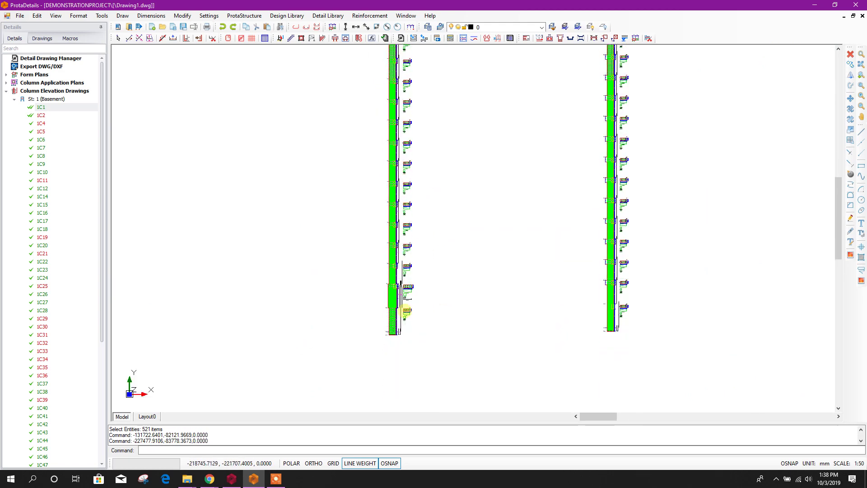
scroll(374, 341, up, 4)
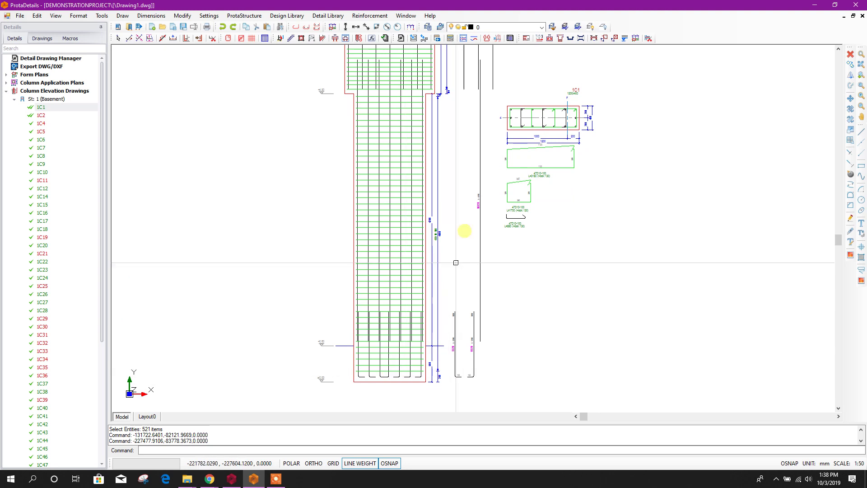
scroll(547, 124, up, 3)
scroll(588, 124, up, 2)
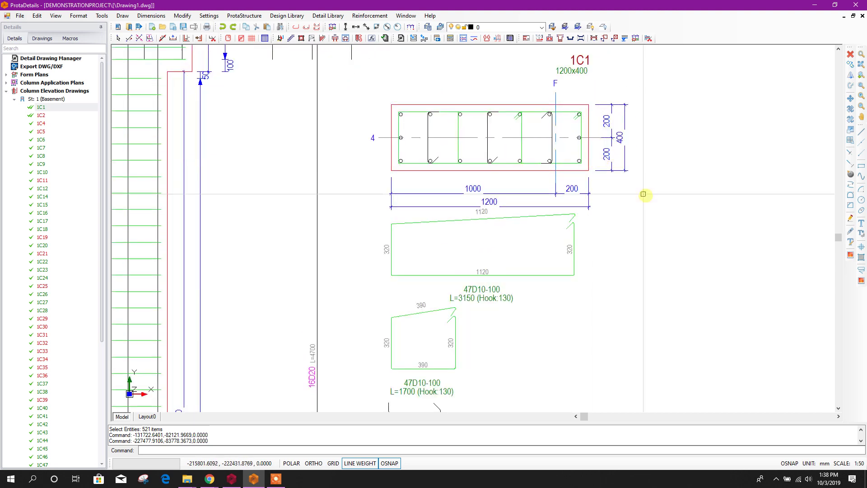
scroll(535, 215, down, 3)
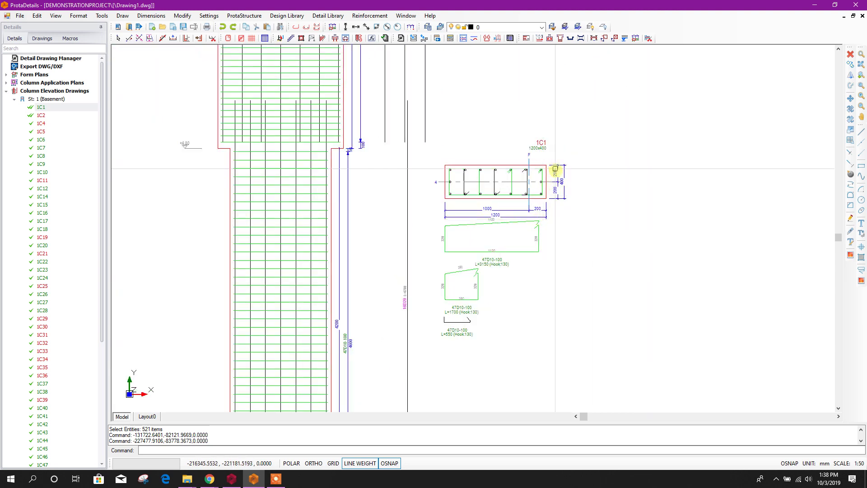
scroll(560, 203, up, 1)
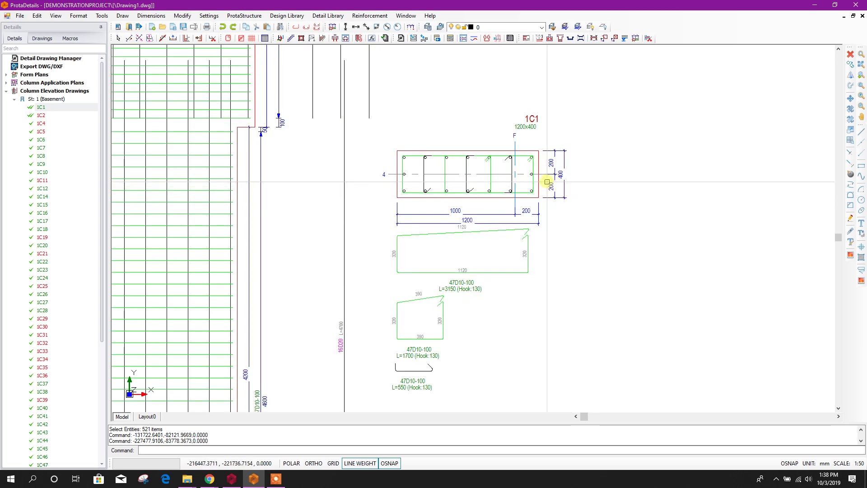
scroll(502, 221, down, 1)
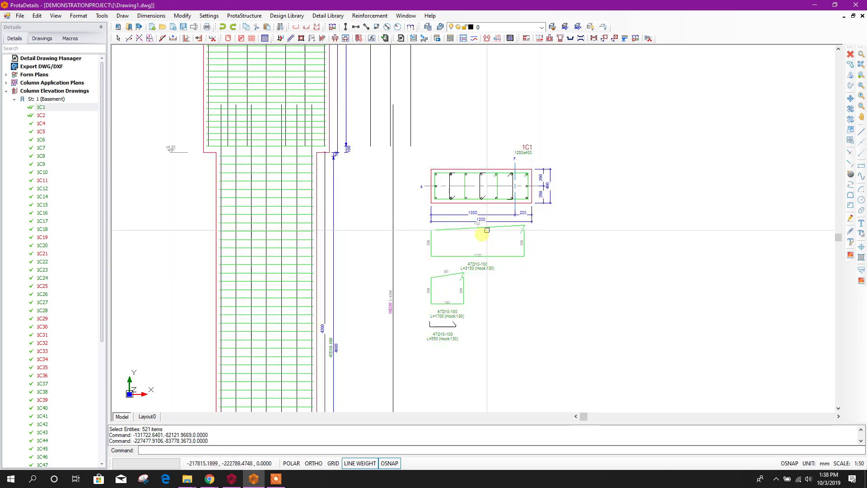
Step: Examine the section change above the basement and the cross-section and link details of column 2C1
middle_drag(384, 254, 430, 331)
scroll(394, 272, down, 2)
scroll(385, 169, up, 1)
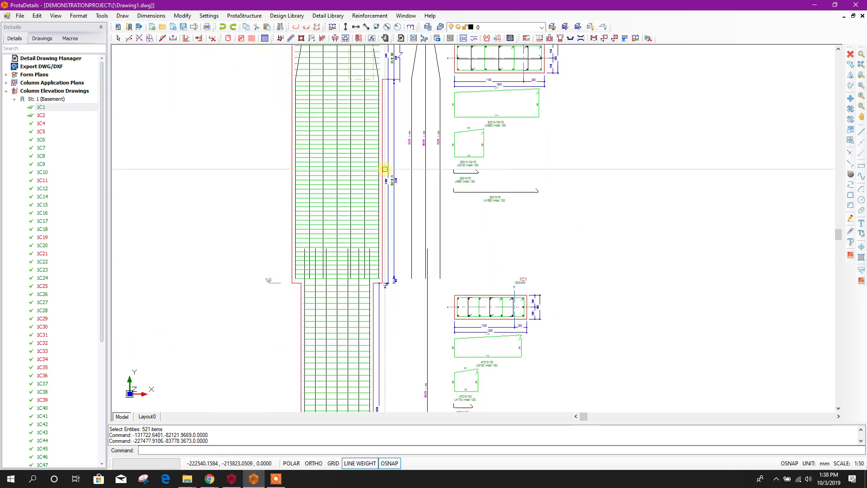
scroll(397, 280, up, 1)
scroll(475, 193, up, 1)
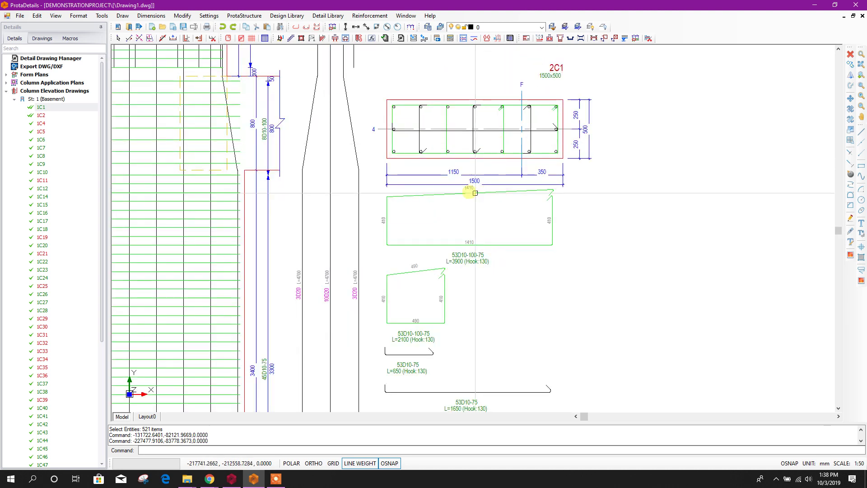
scroll(488, 190, up, 1)
middle_drag(527, 203, 488, 245)
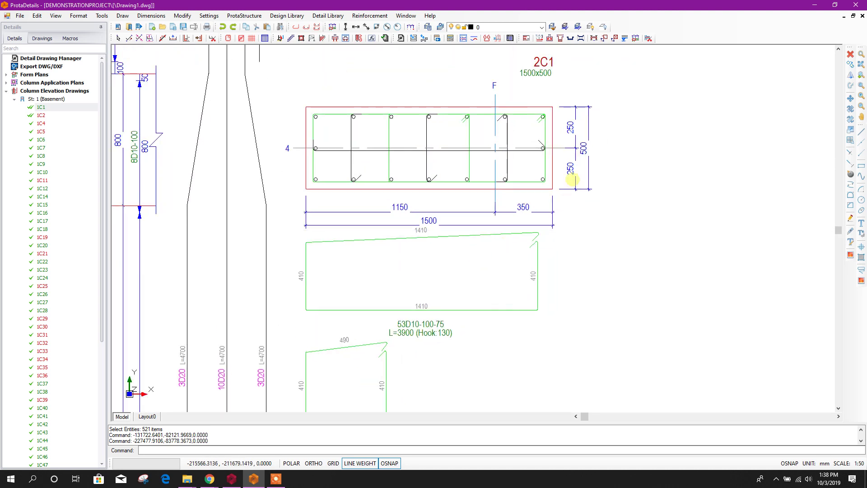
Step: Examine column 1C1's continuous elevation around the 2C1 section change and at the storeys above it
scroll(513, 190, down, 3)
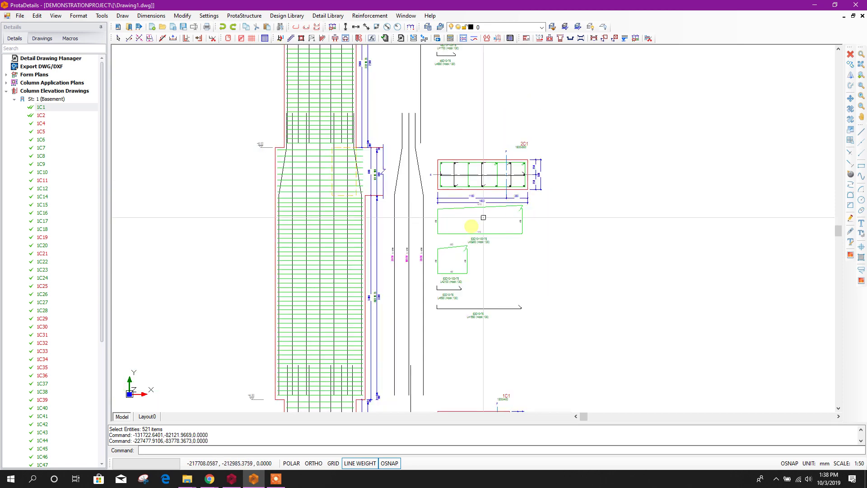
middle_drag(418, 274, 457, 171)
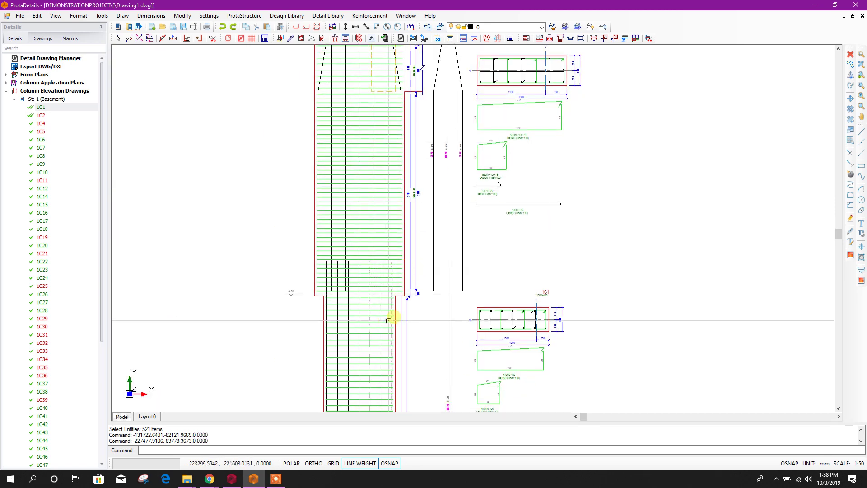
middle_drag(396, 230, 387, 321)
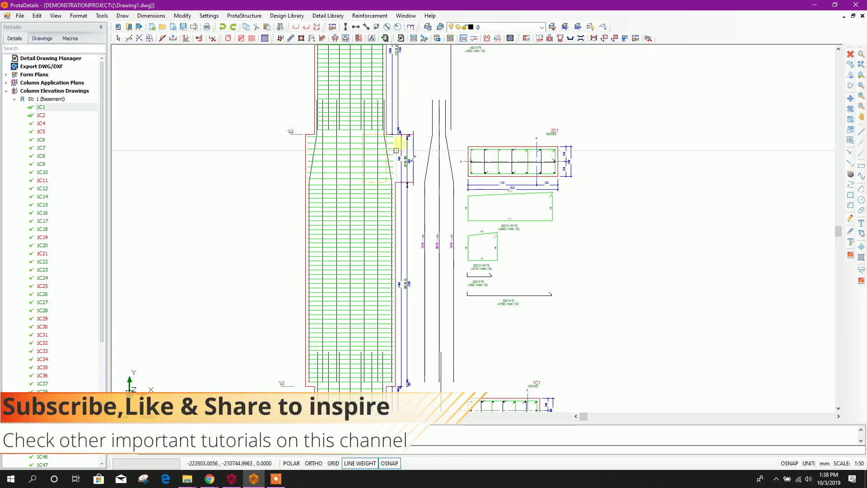
scroll(400, 145, down, 3)
scroll(356, 275, up, 3)
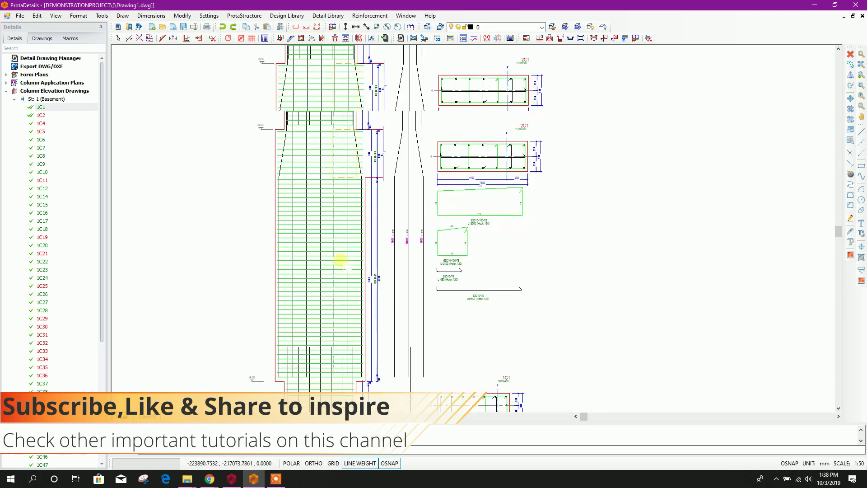
scroll(329, 161, up, 3)
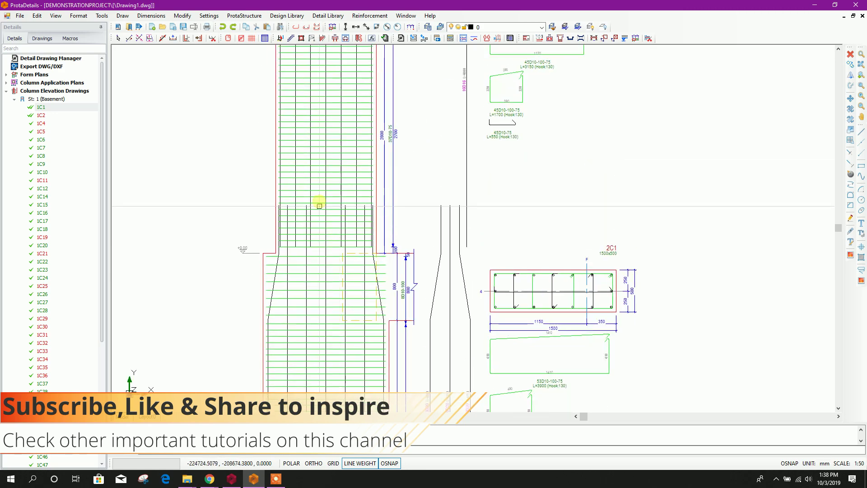
scroll(362, 242, down, 6)
scroll(435, 209, up, 2)
scroll(387, 242, down, 2)
scroll(383, 208, up, 2)
scroll(414, 219, down, 3)
scroll(389, 267, up, 4)
scroll(371, 257, down, 2)
Step: Review the complete set of form plans, column application plans and elevations, and bring up the DWG/DXF export option
scroll(371, 257, down, 5)
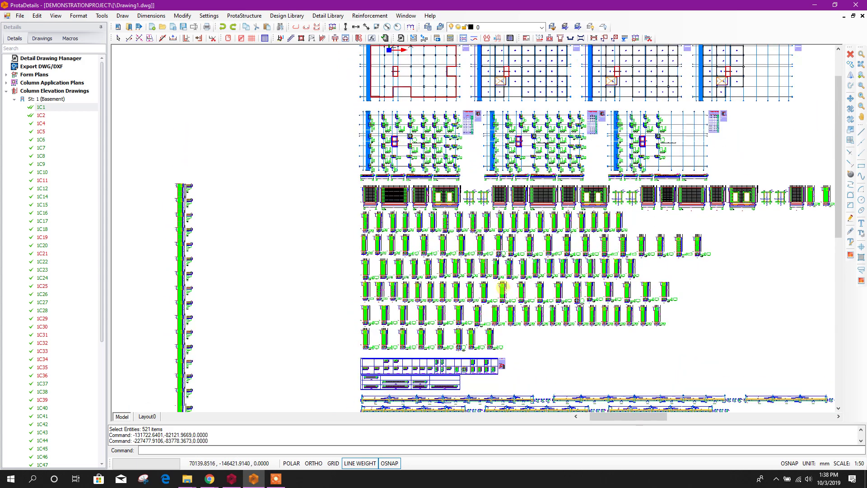
mouse_move(471, 122)
middle_down()
mouse_move(457, 210)
mouse_move(470, 237)
middle_up()
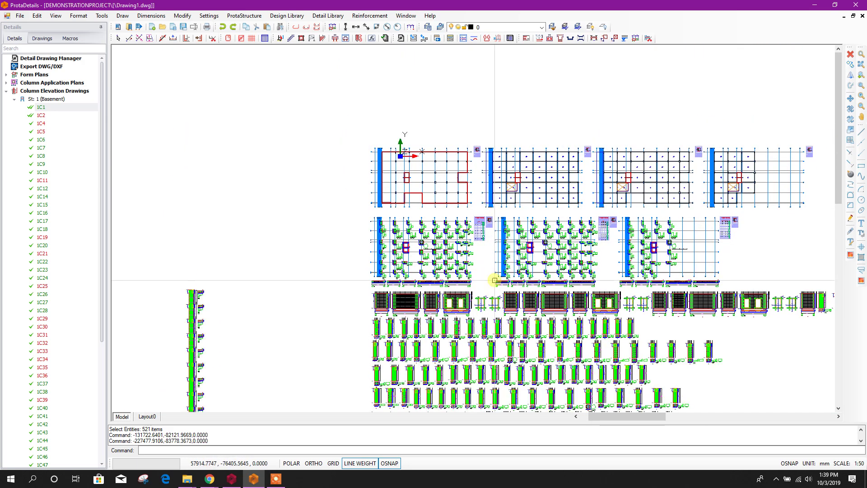
middle_drag(482, 291, 464, 224)
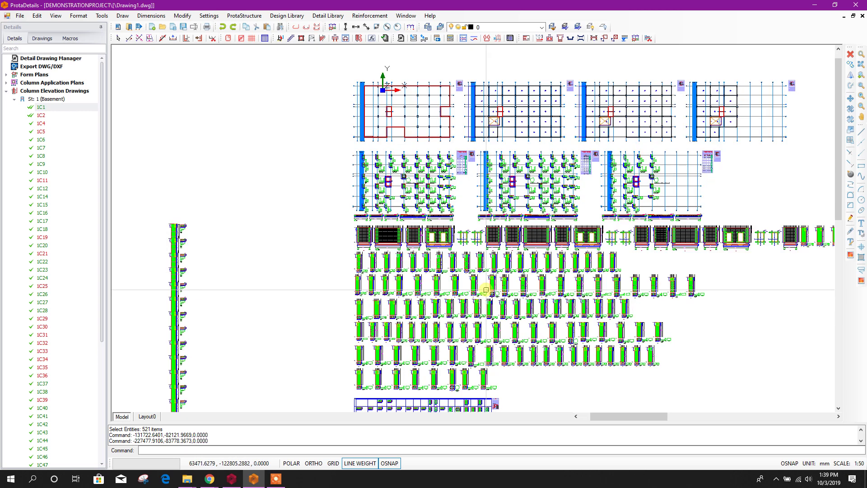
click(19, 17)
click(41, 58)
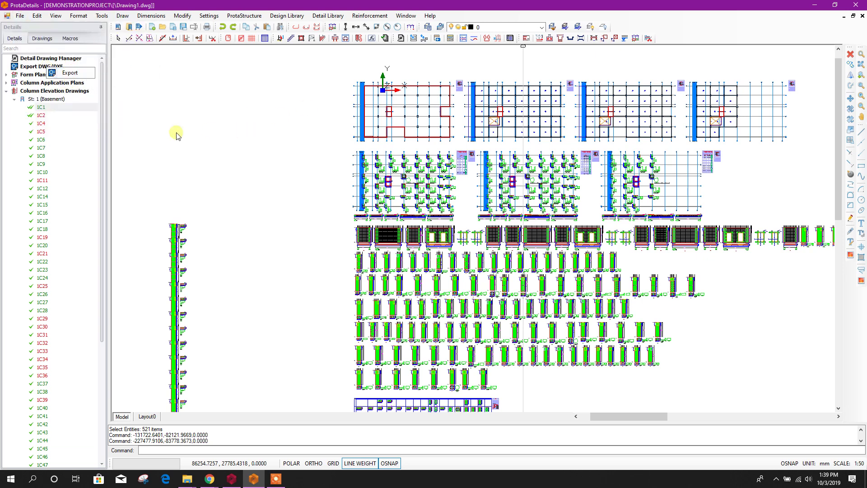
Step: Switch to ProtaStructure and recolour the plan by wall thickness and the 3D view by column sections
click(851, 5)
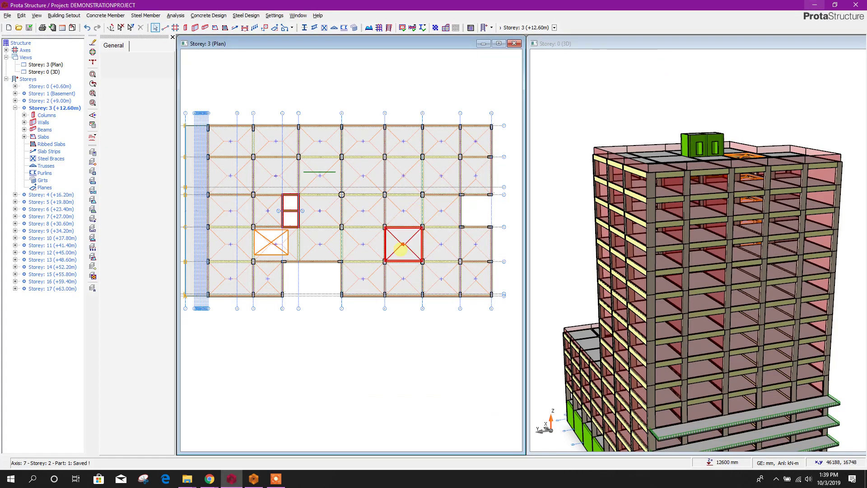
middle_drag(376, 304, 395, 328)
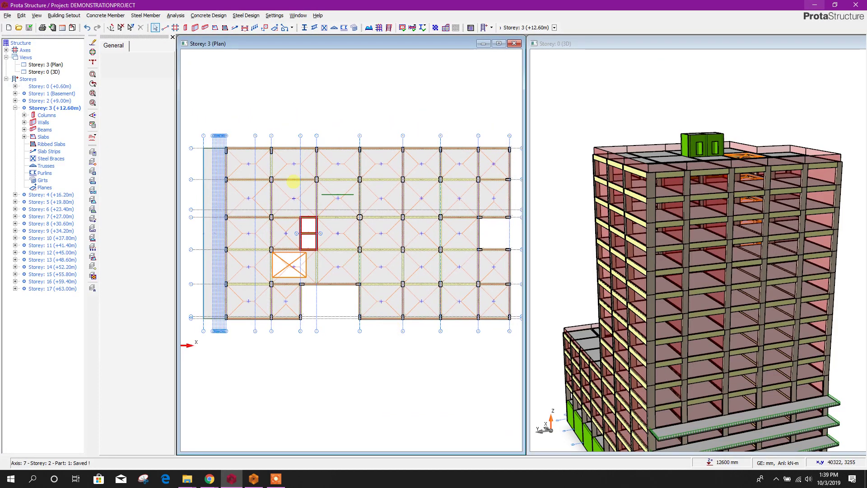
middle_drag(322, 129, 313, 125)
middle_drag(596, 211, 584, 144)
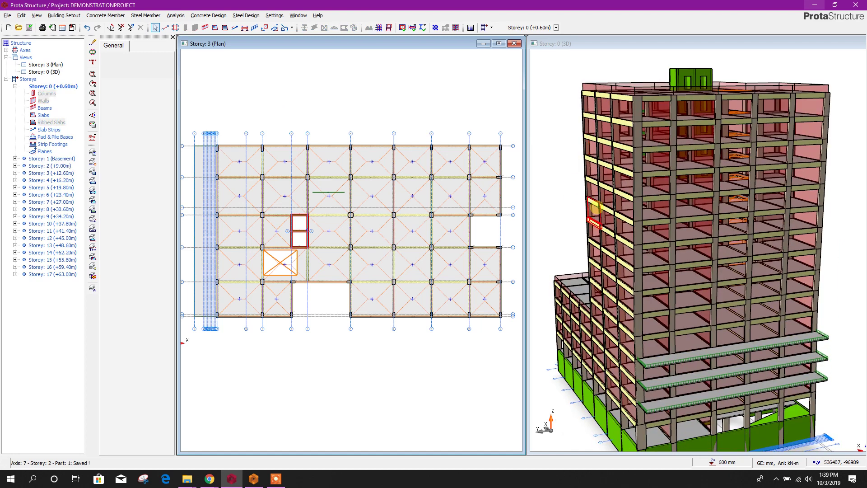
middle_drag(559, 188, 563, 193)
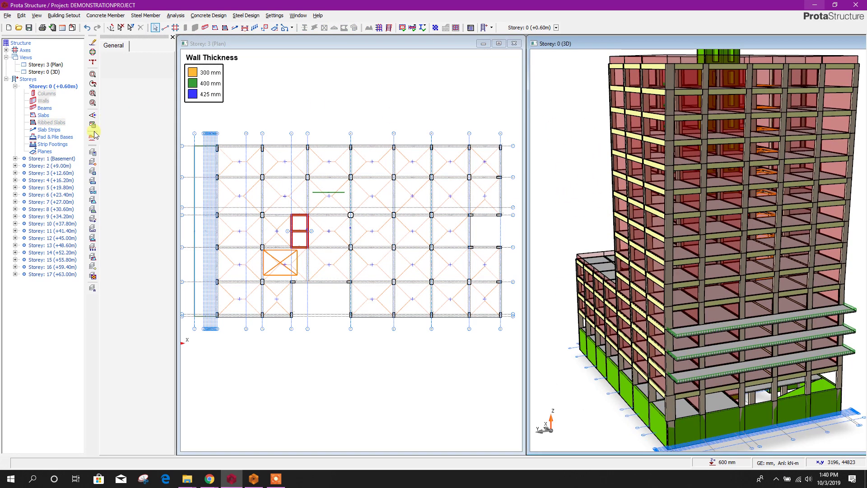
click(93, 125)
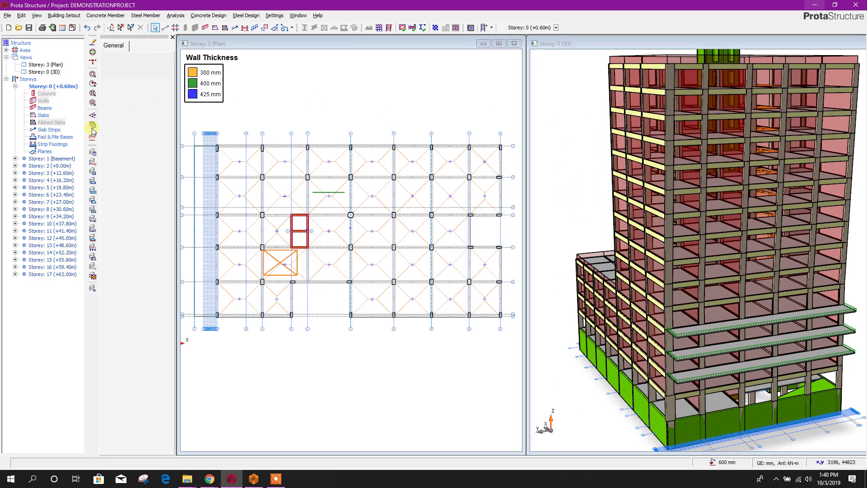
click(431, 176)
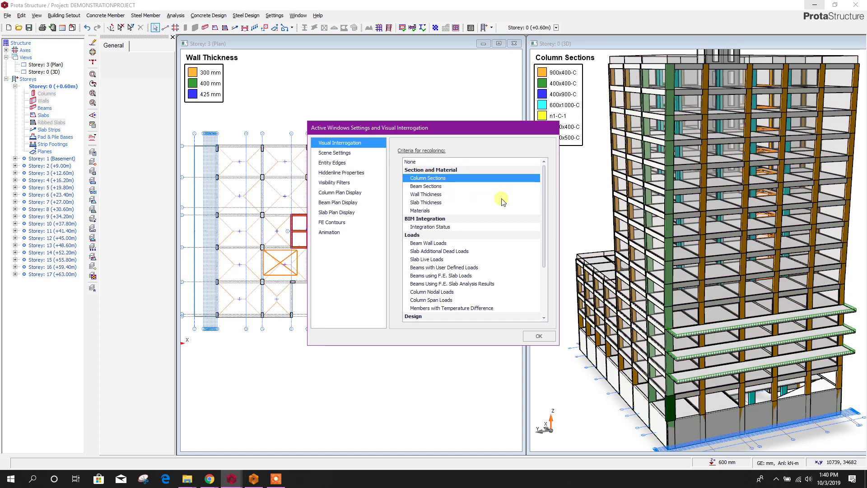
Step: Check the storey and frame axis lists in the 3D view's visibility filters
click(341, 173)
click(342, 183)
click(500, 162)
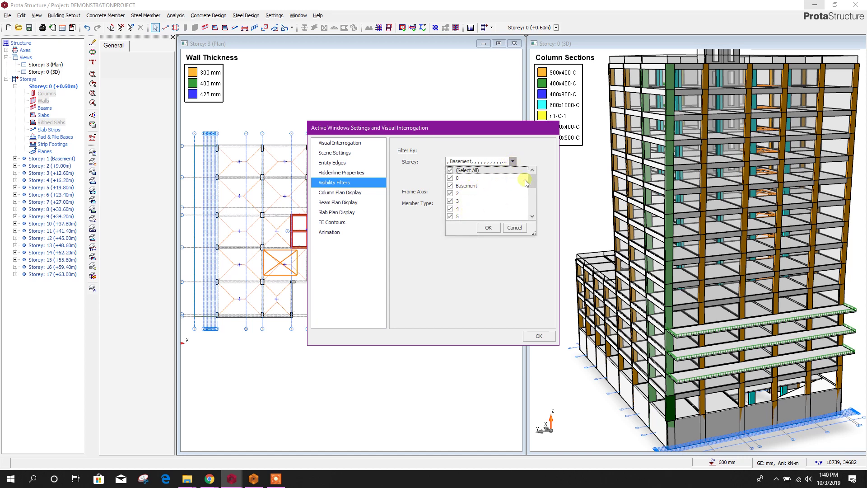
click(531, 161)
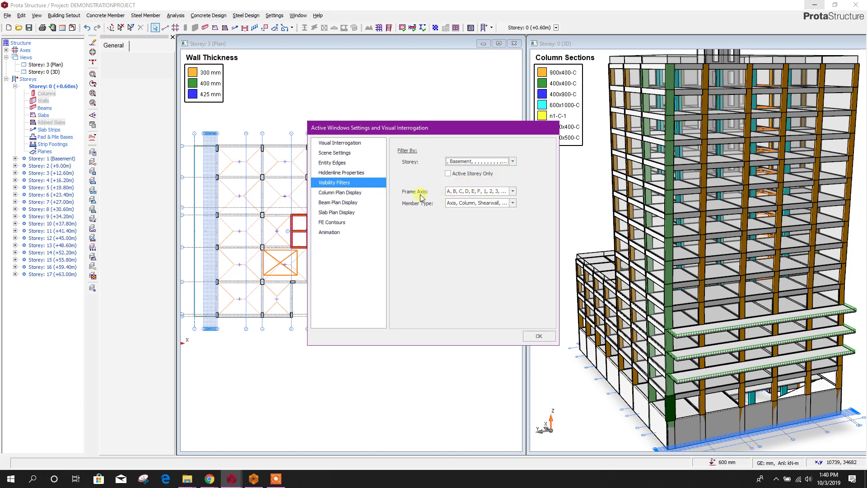
click(512, 191)
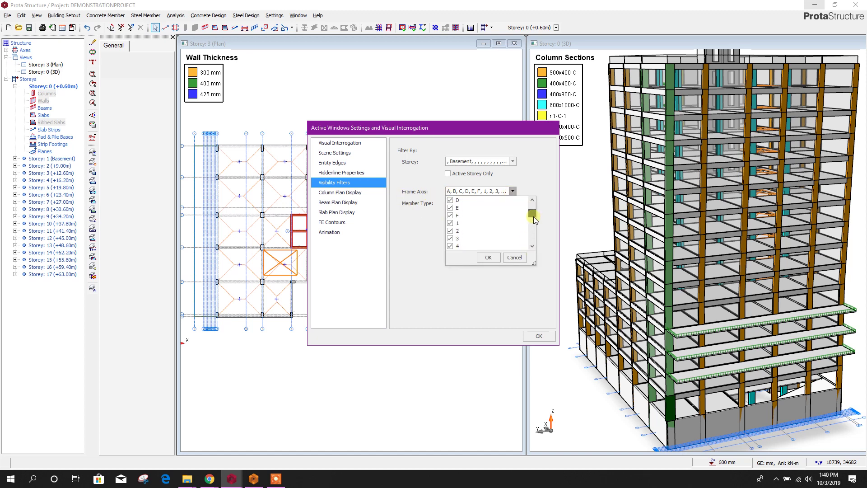
click(488, 258)
Step: Filter axes, beams, slabs and ribbed slabs out of the 3D view, keeping columns and shearwalls, and close the settings
click(512, 202)
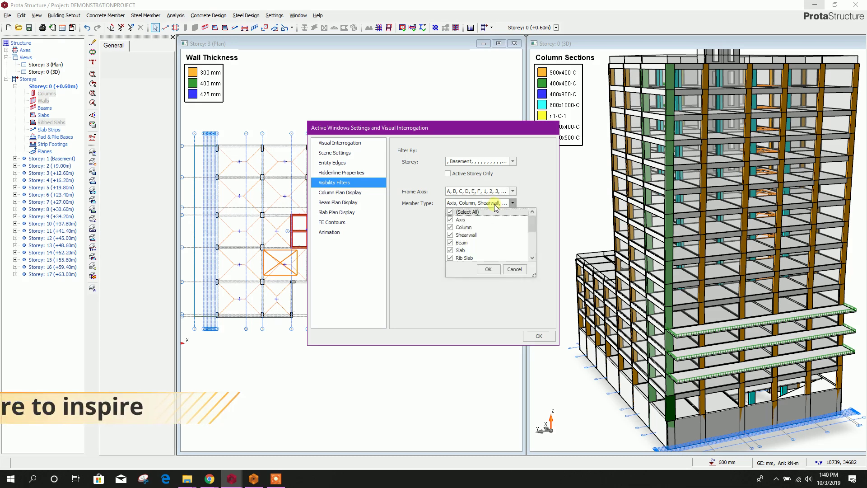
click(450, 235)
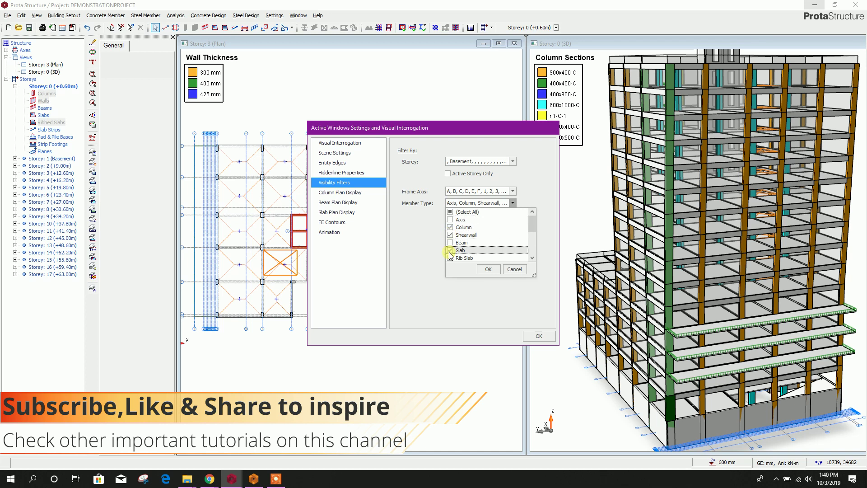
scroll(452, 260, down, 2)
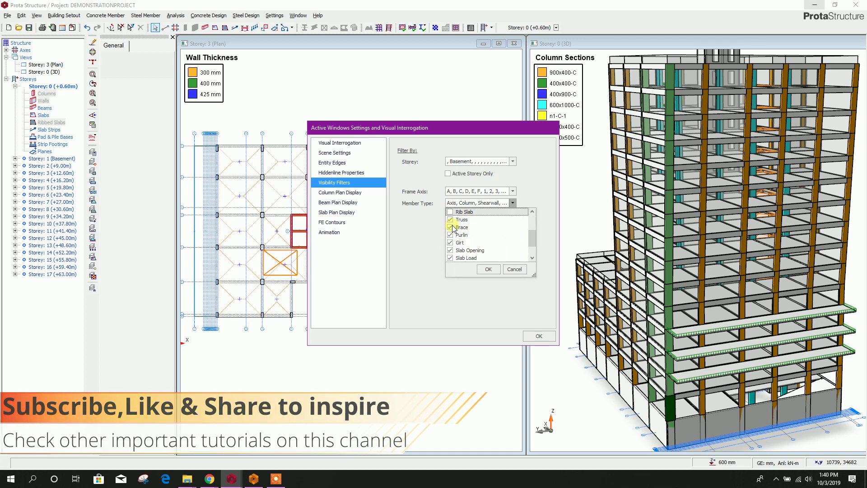
click(489, 268)
click(783, 247)
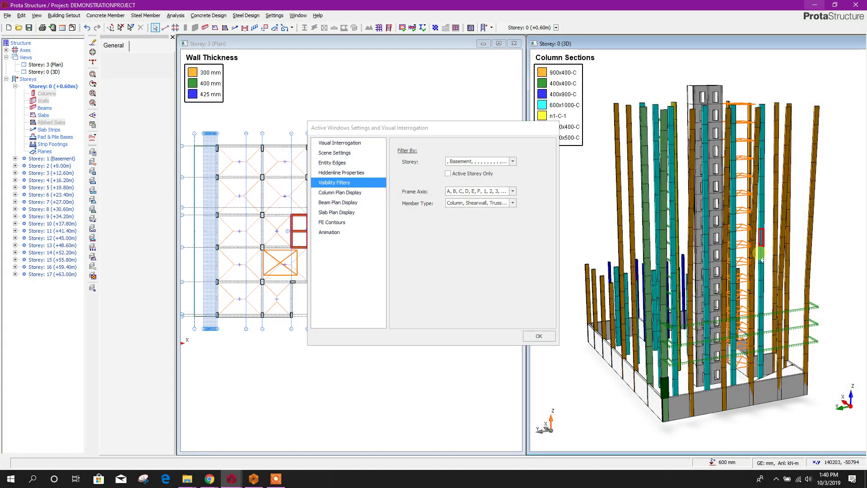
drag(783, 247, 541, 168)
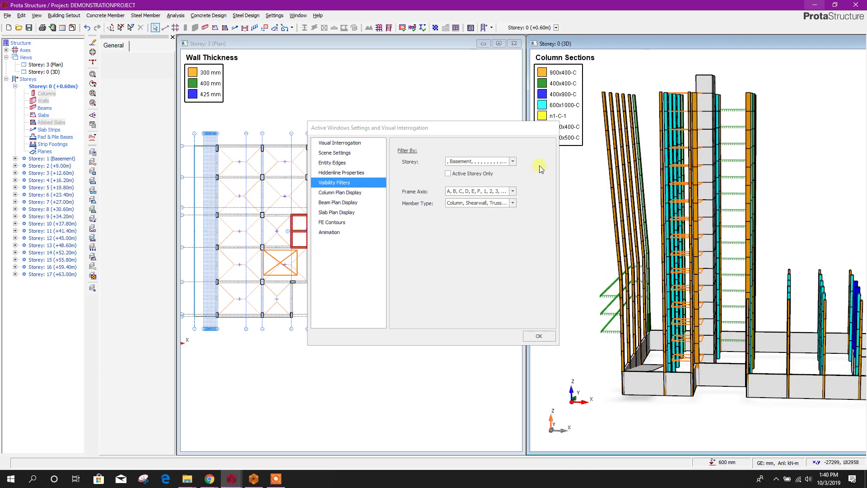
click(539, 337)
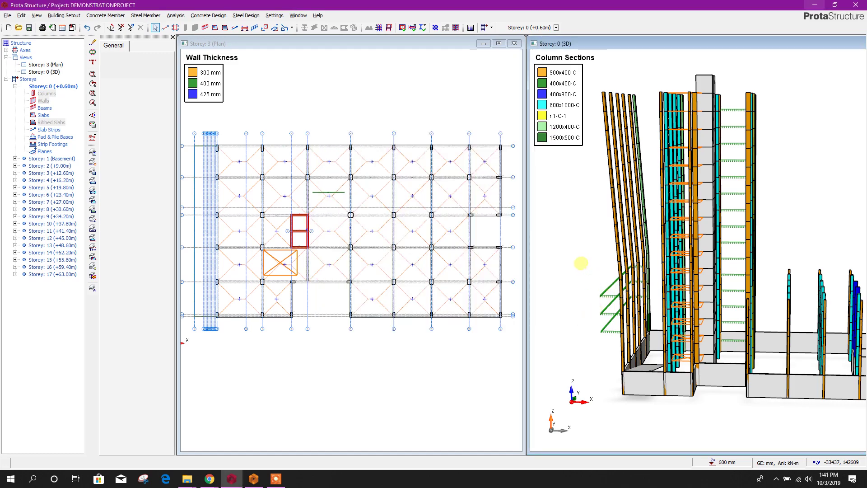